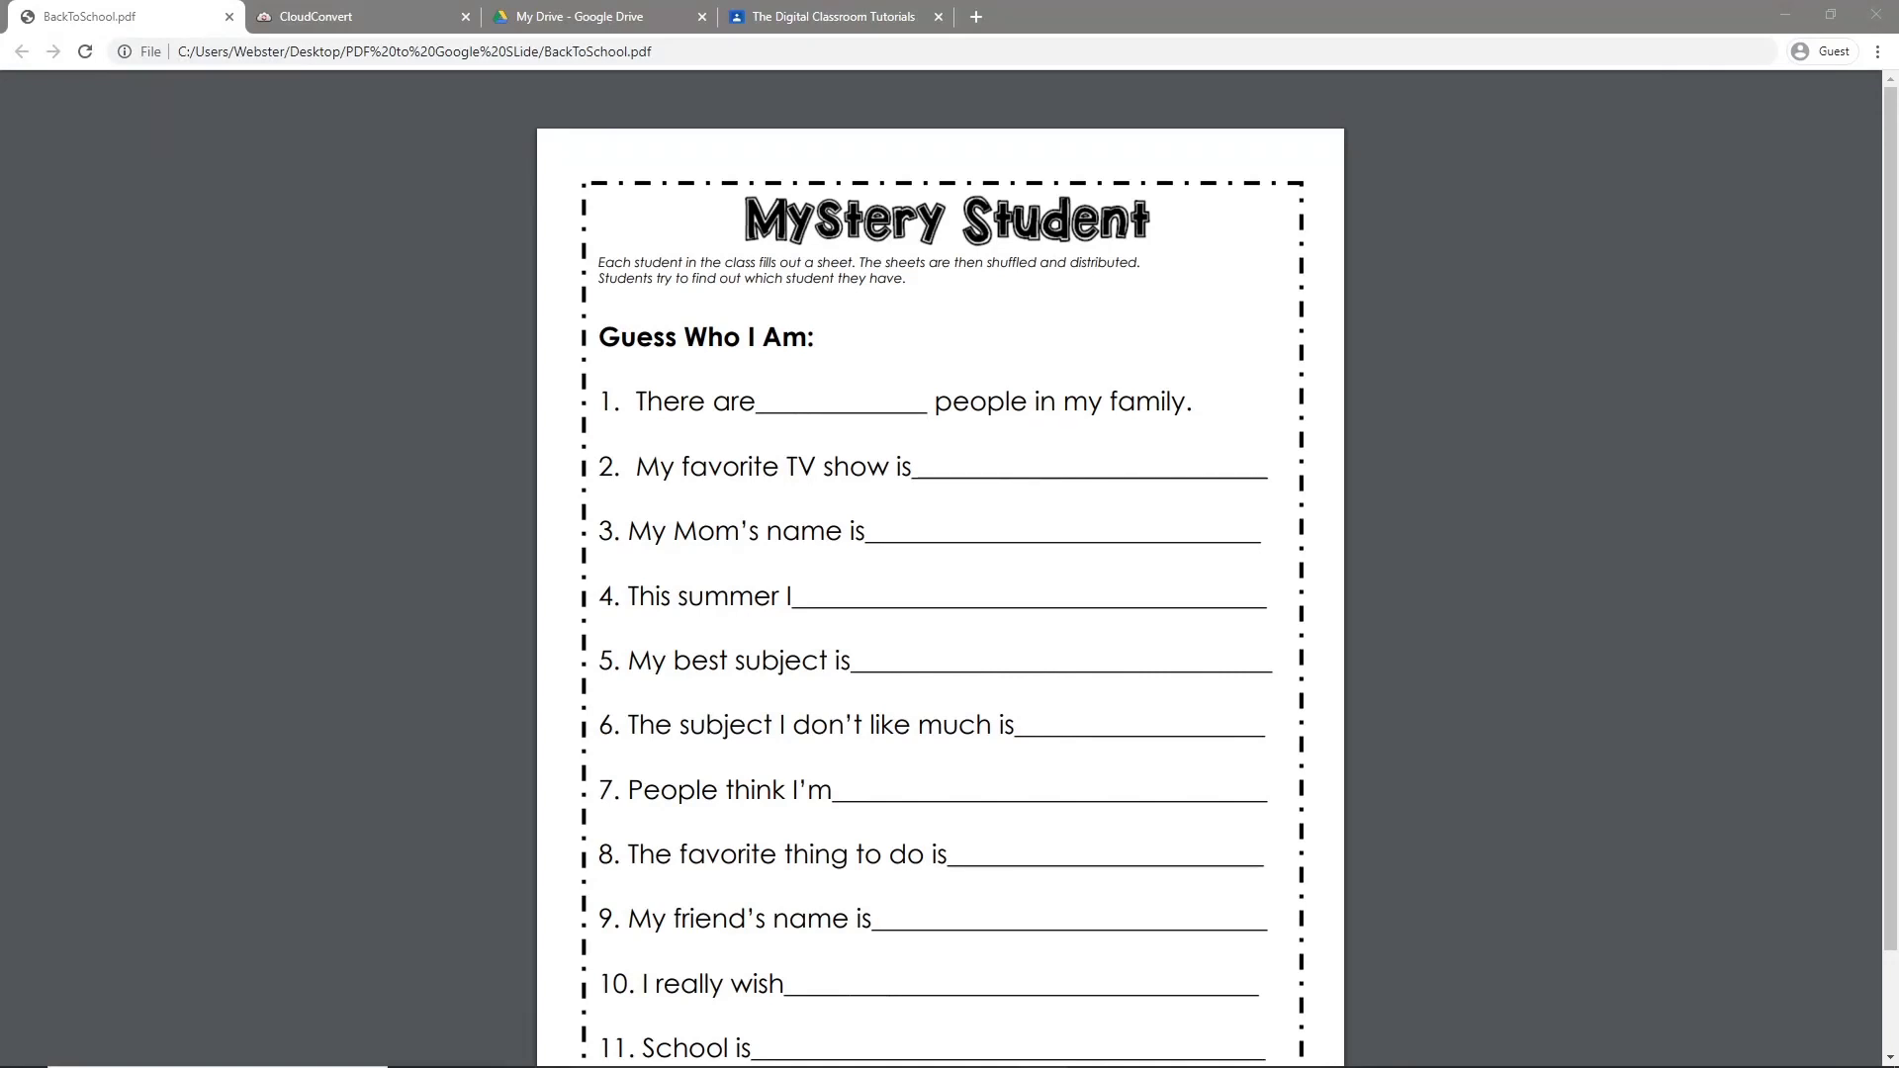
Step: Zoom the BackToSchool.pdf worksheet out two steps so the whole page fits on screen
click(897, 460)
scroll(1182, 945, down, 2)
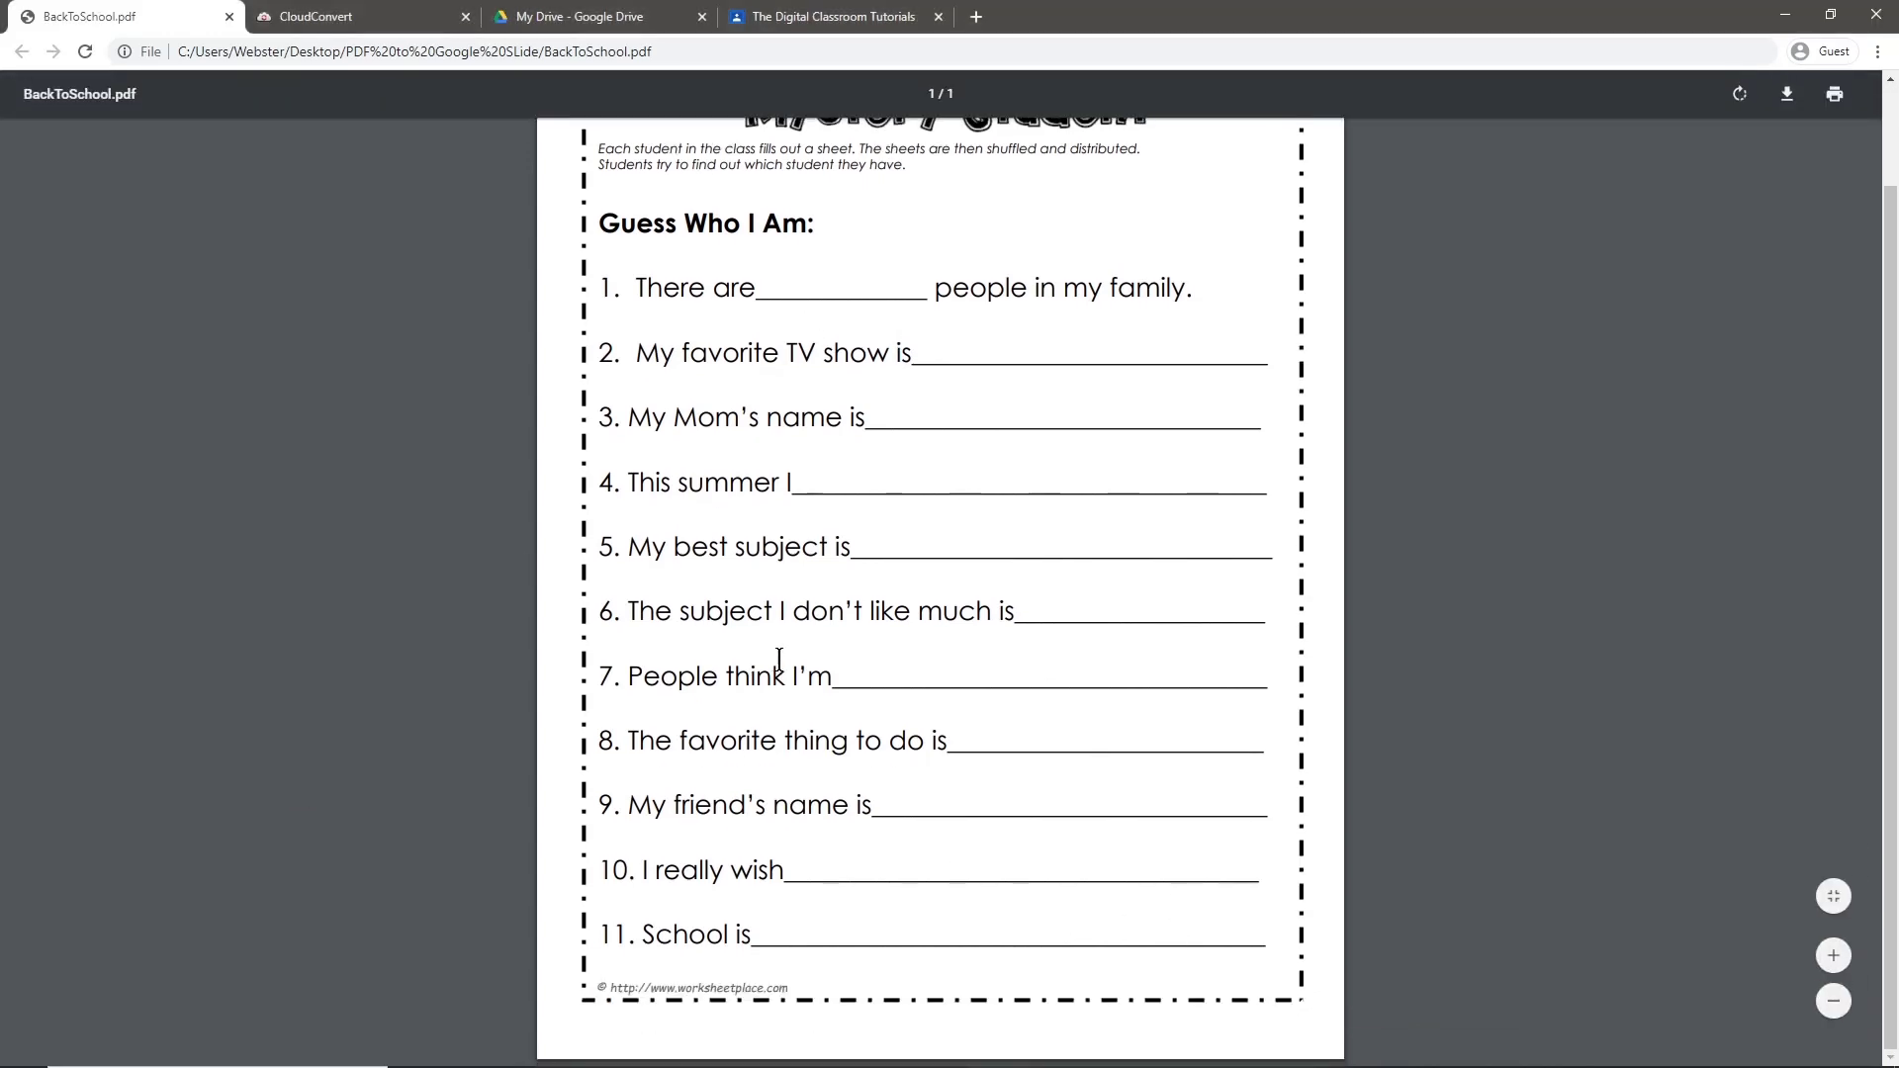
scroll(780, 659, up, 1)
click(1836, 1003)
click(1836, 1002)
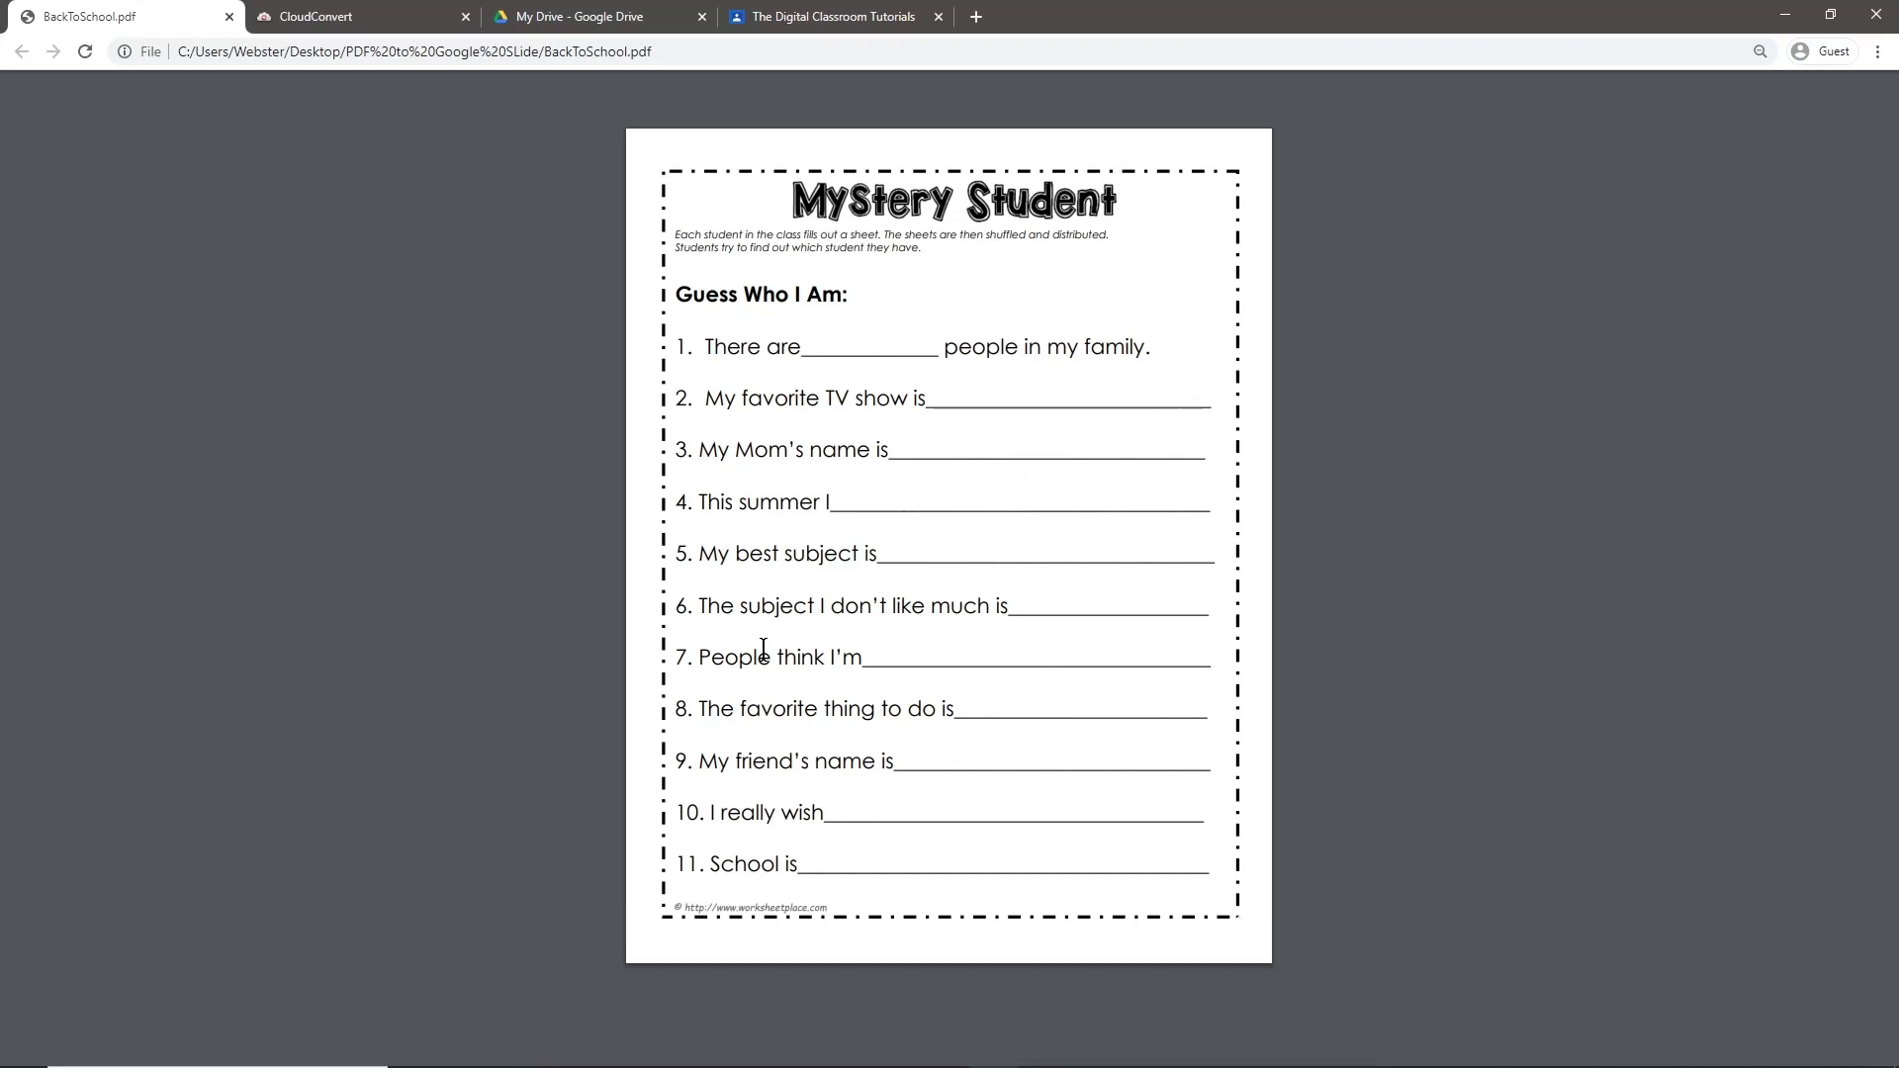
Step: Search Start for 'snip', then start a Screen snip from the Action Center
key(super)
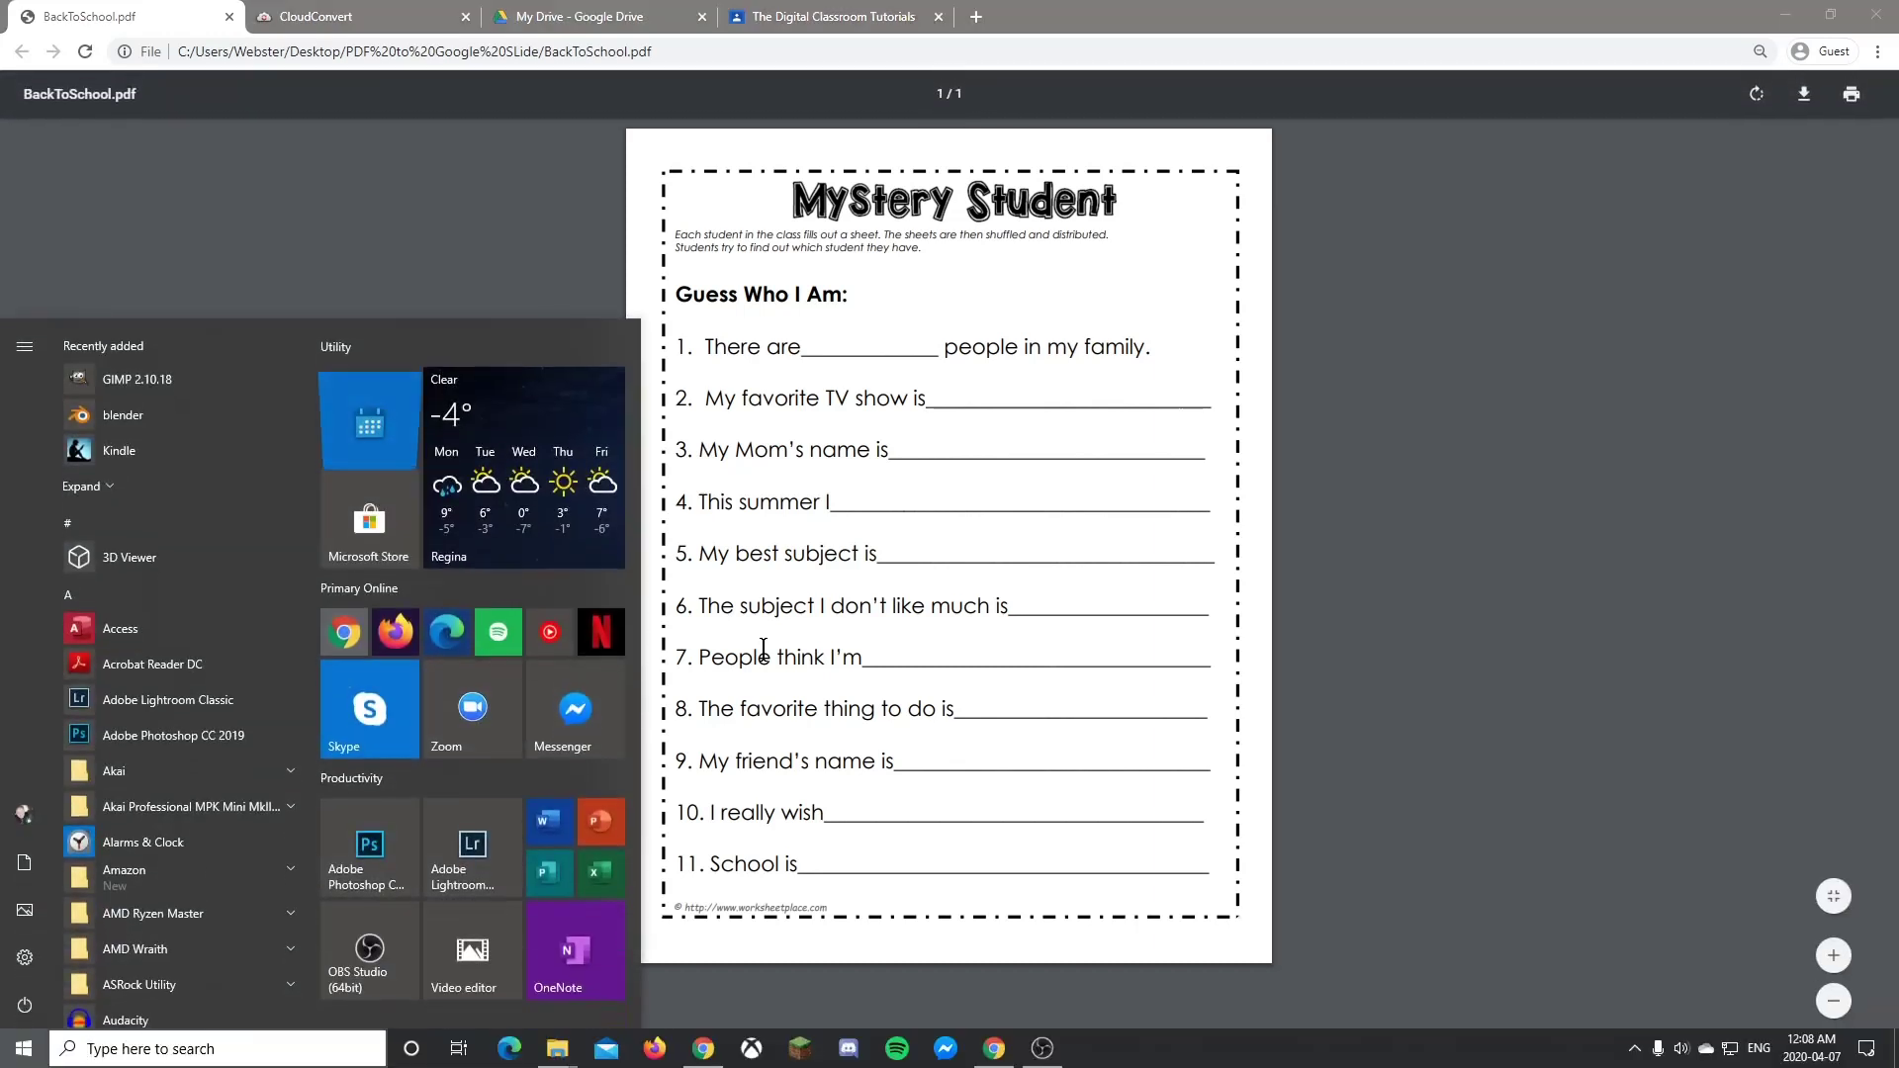
text(snip)
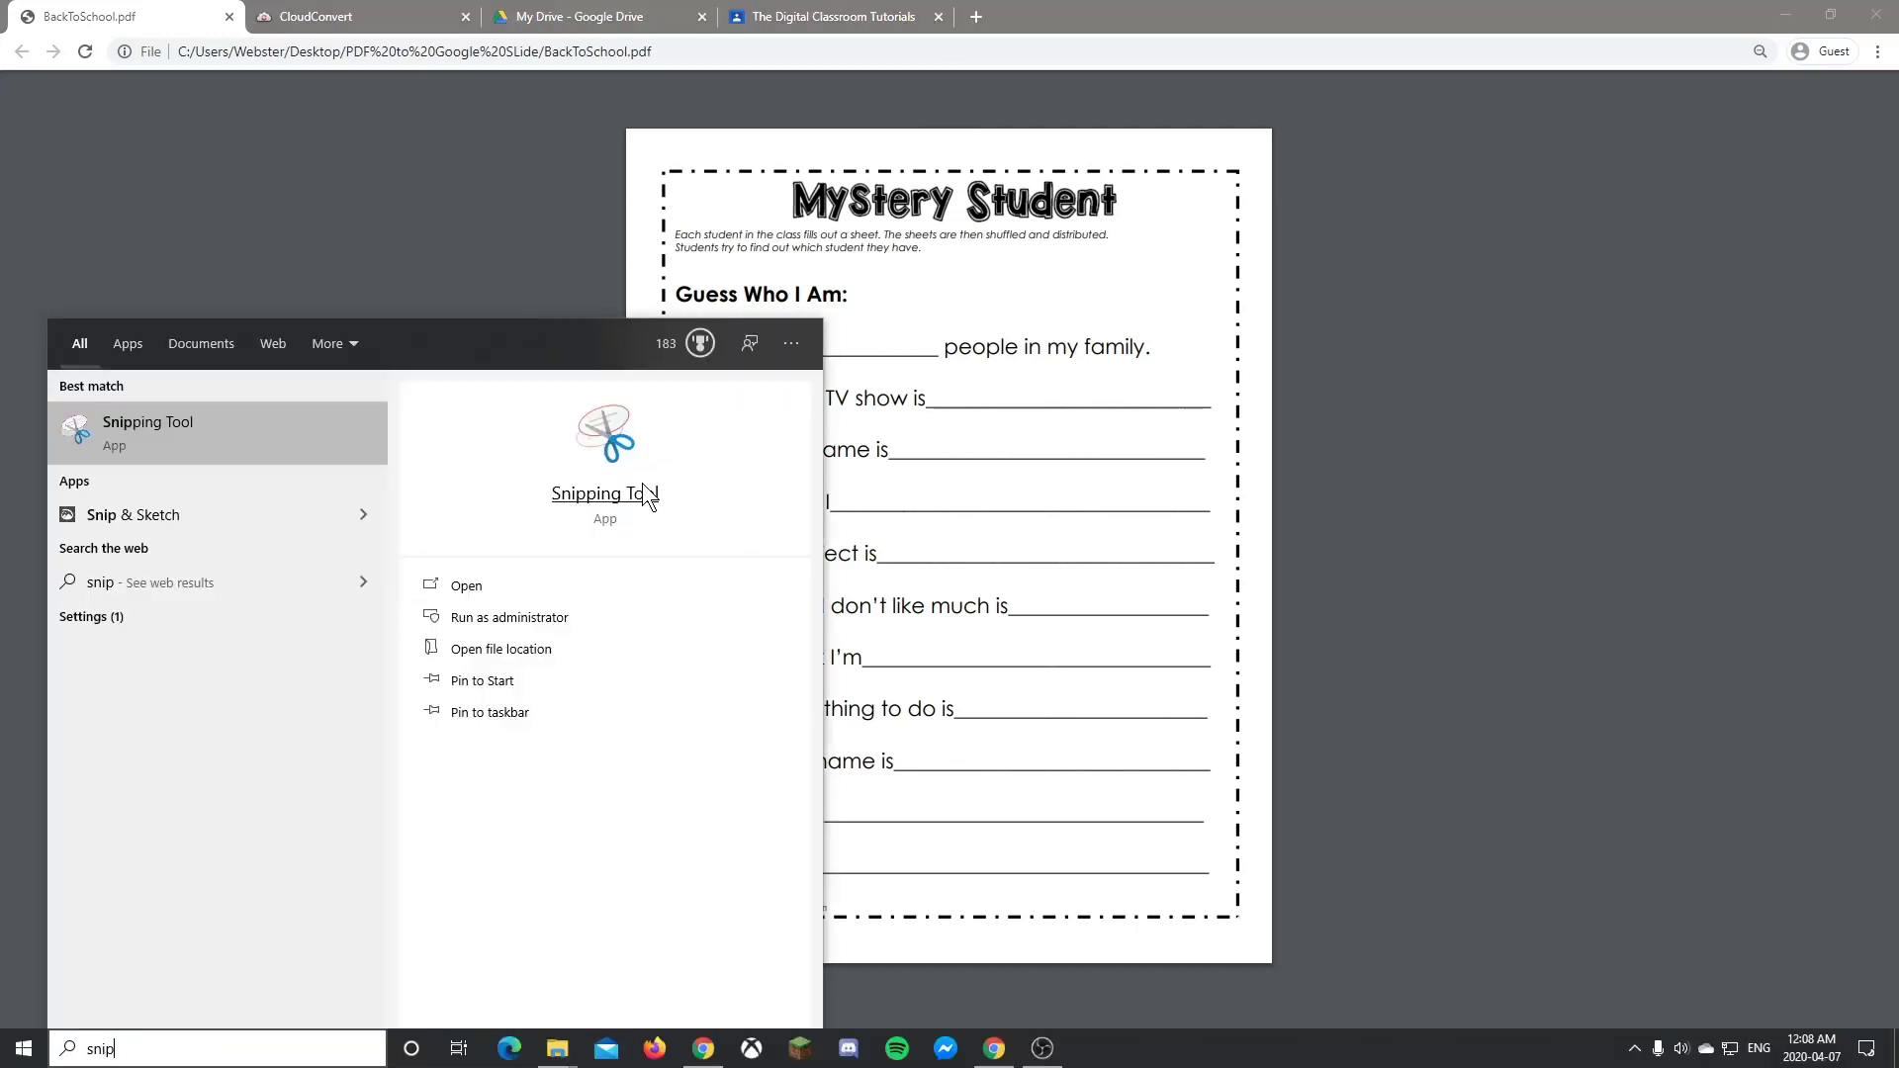
click(1368, 685)
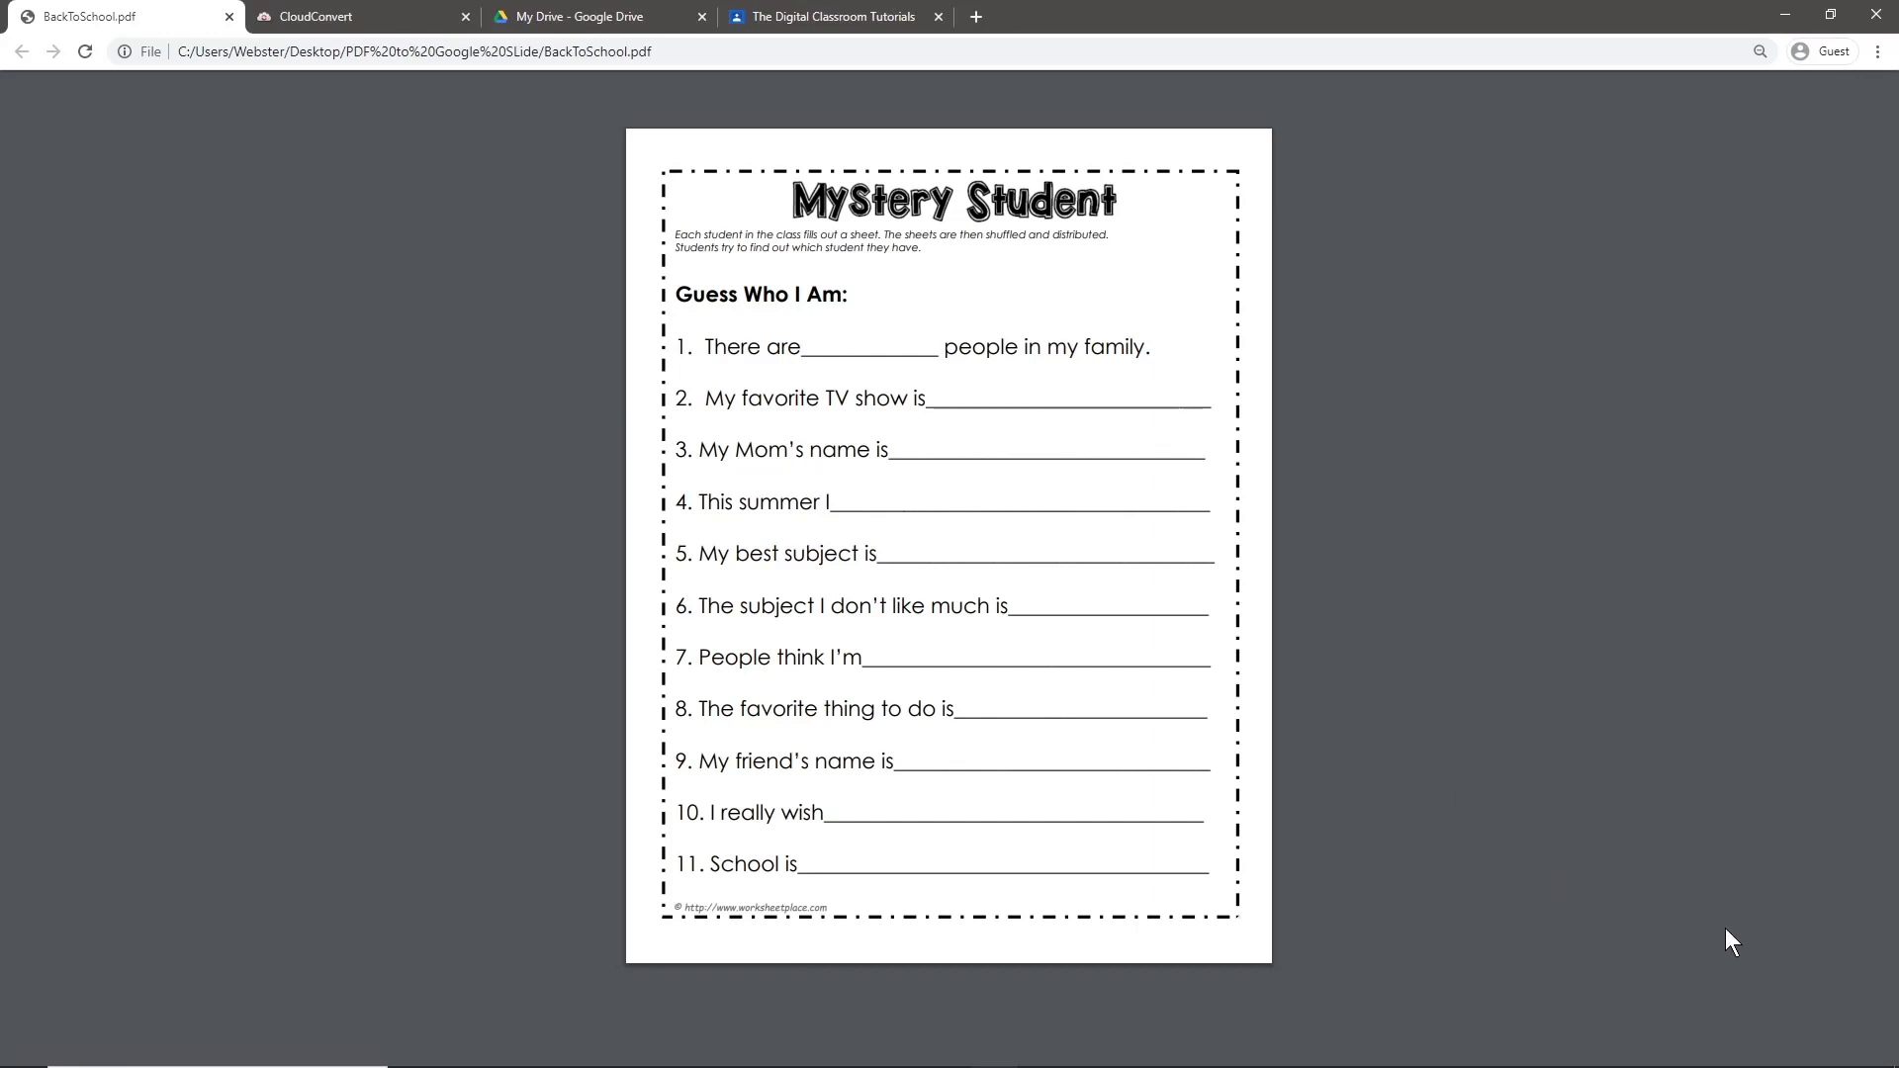
key(super)
click(1874, 1049)
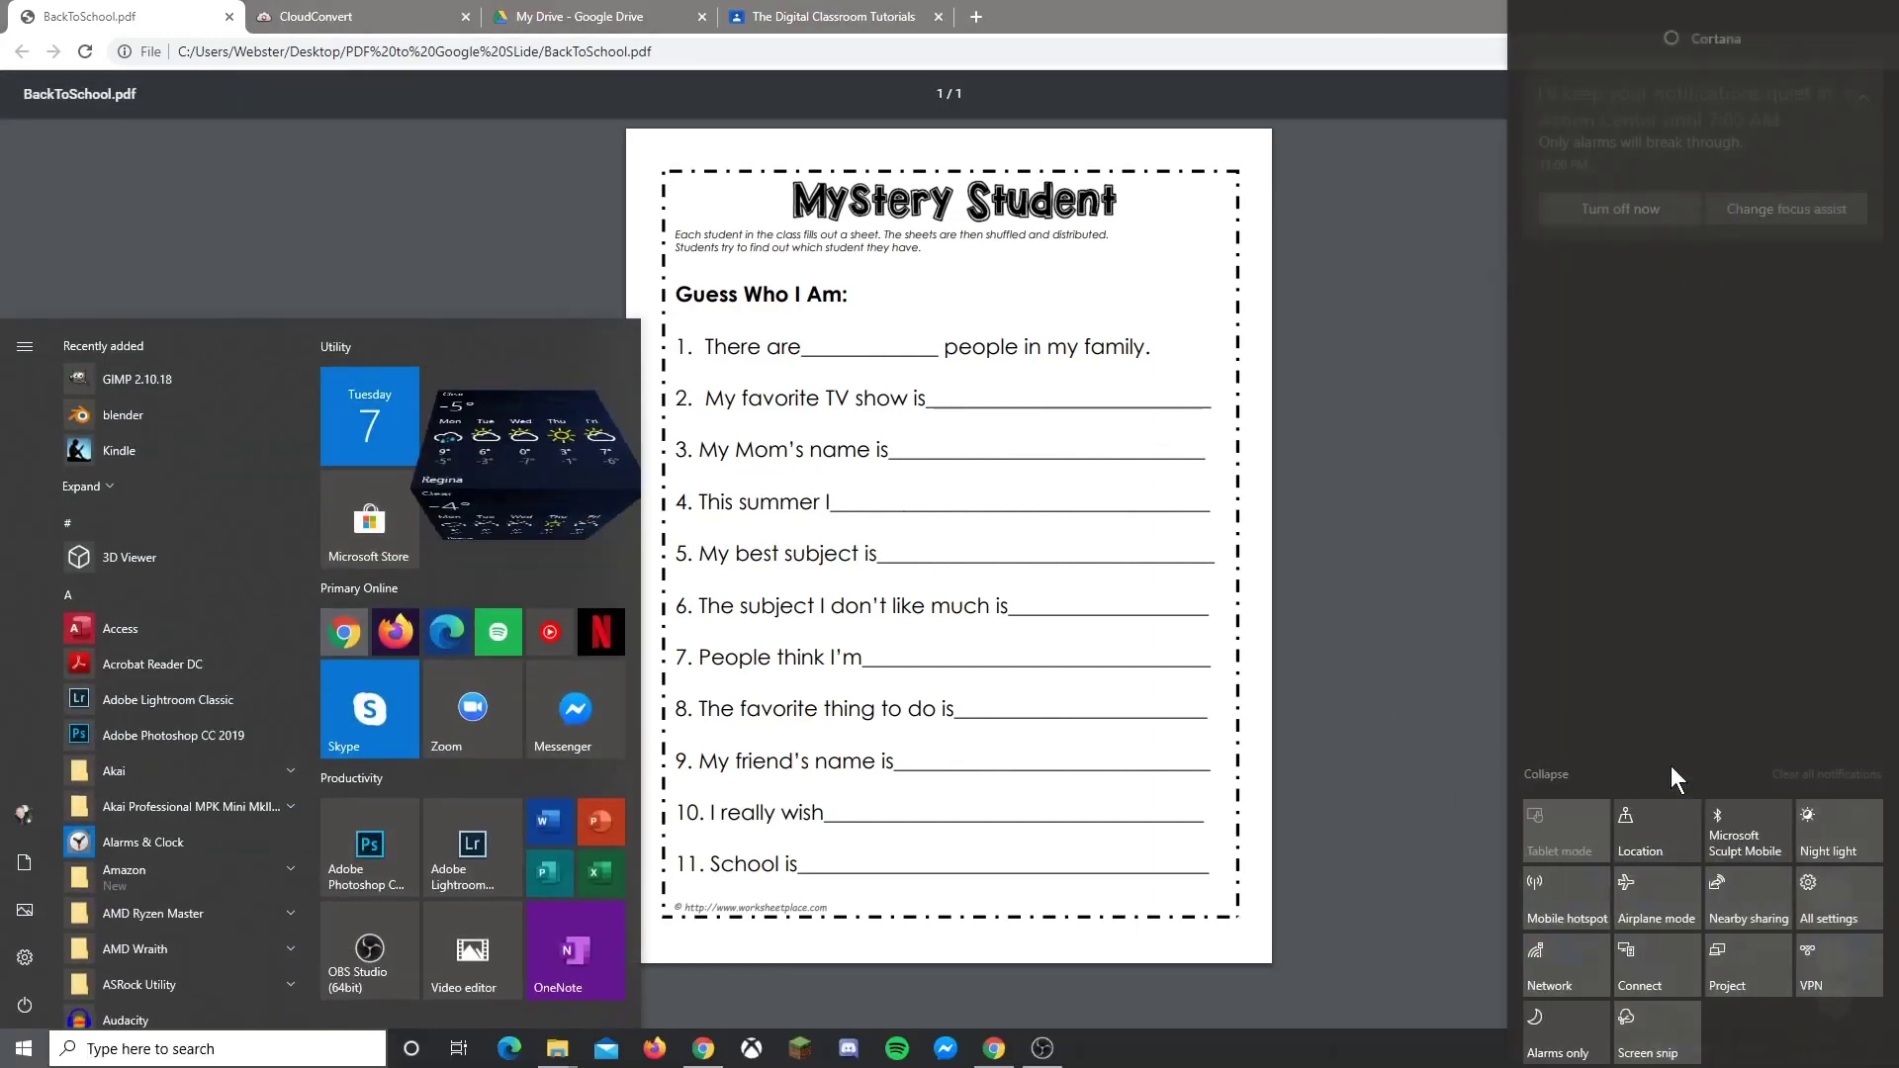
click(1670, 1052)
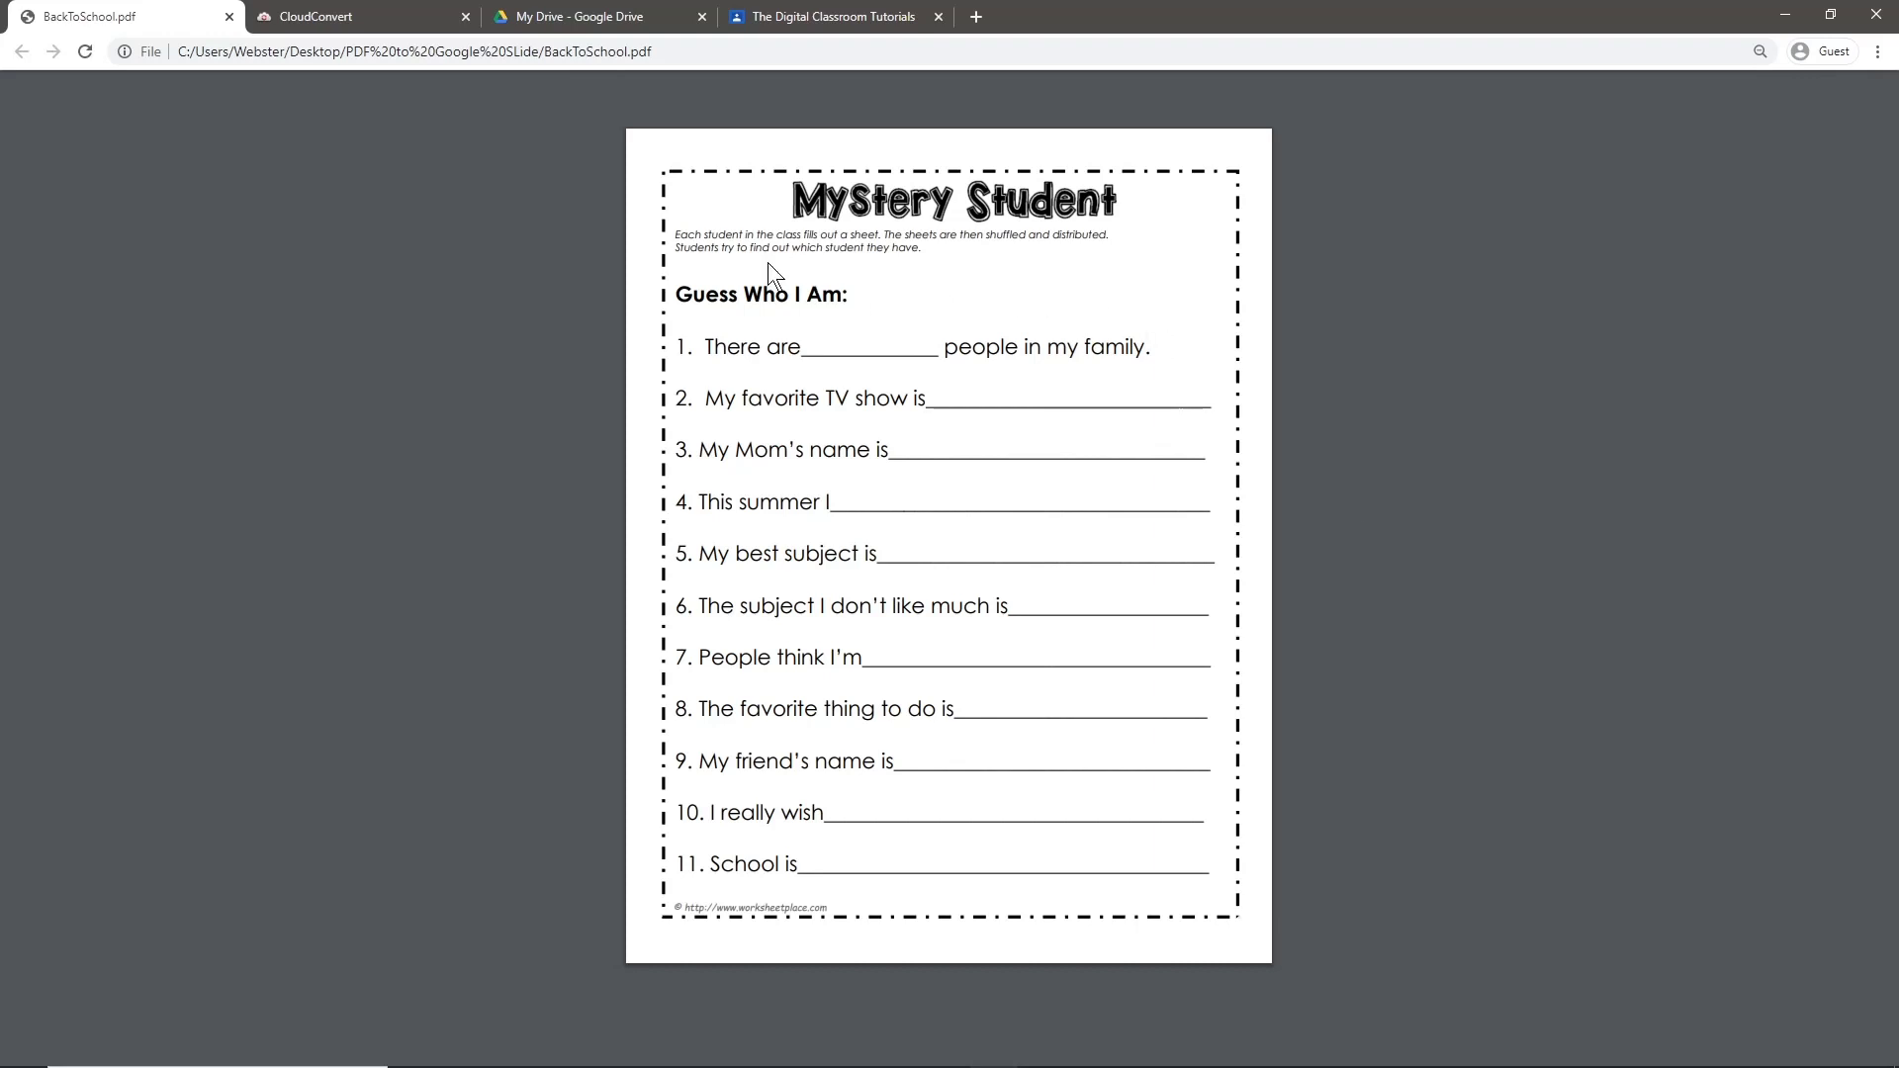
Step: Go to CloudConvert and log in with a Google account
click(348, 14)
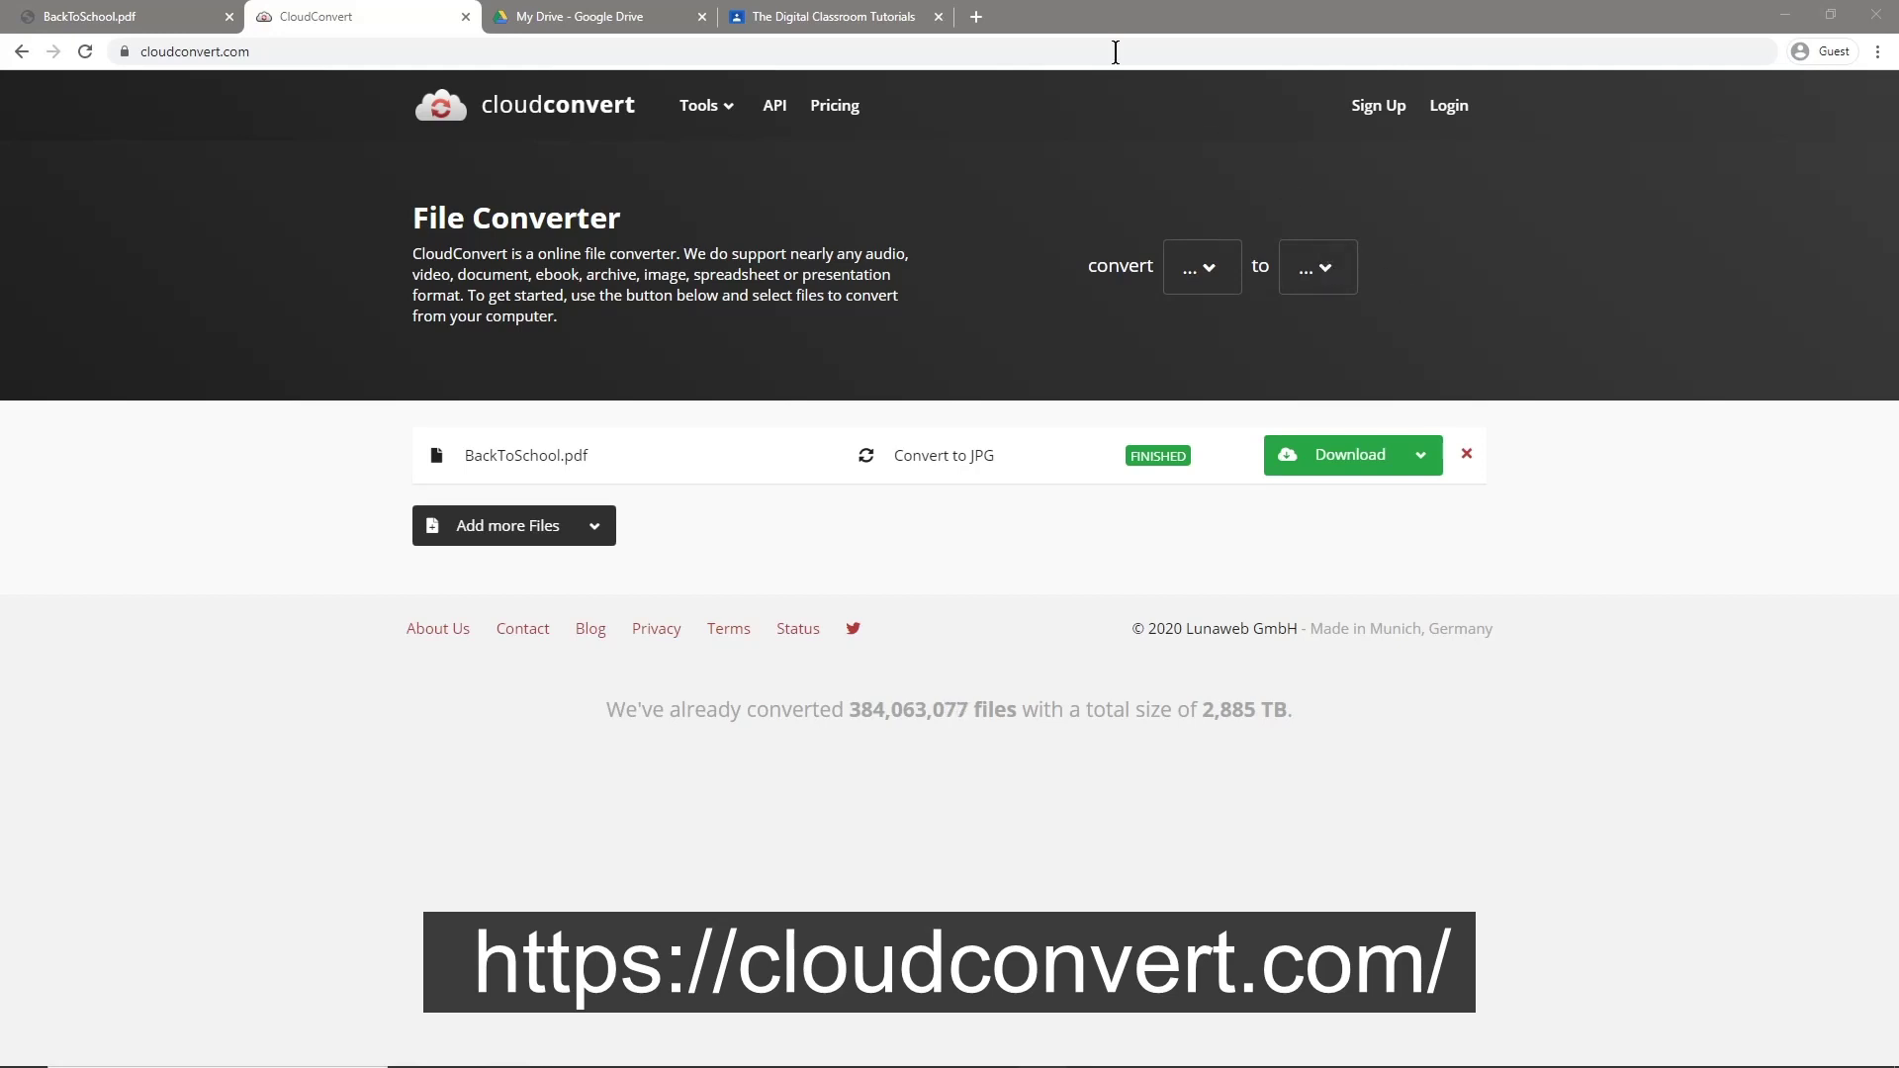
click(1479, 106)
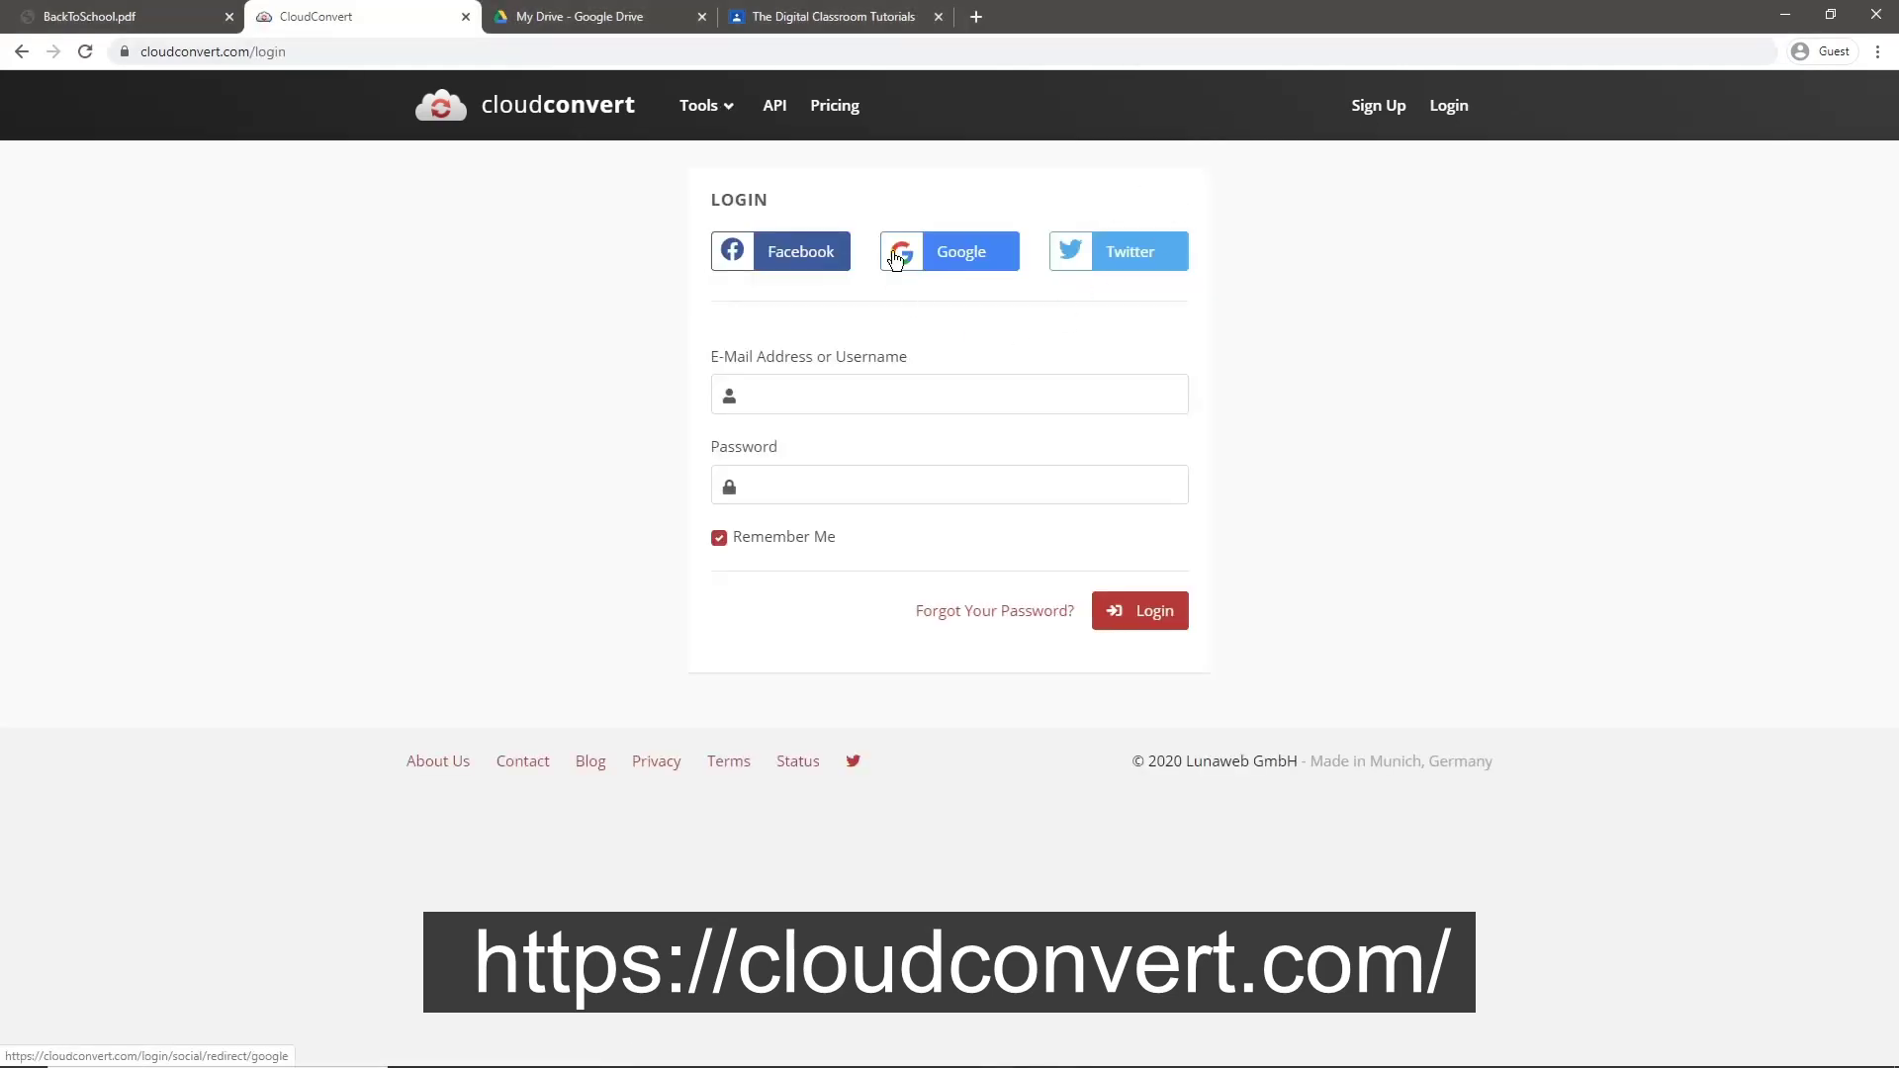
click(962, 252)
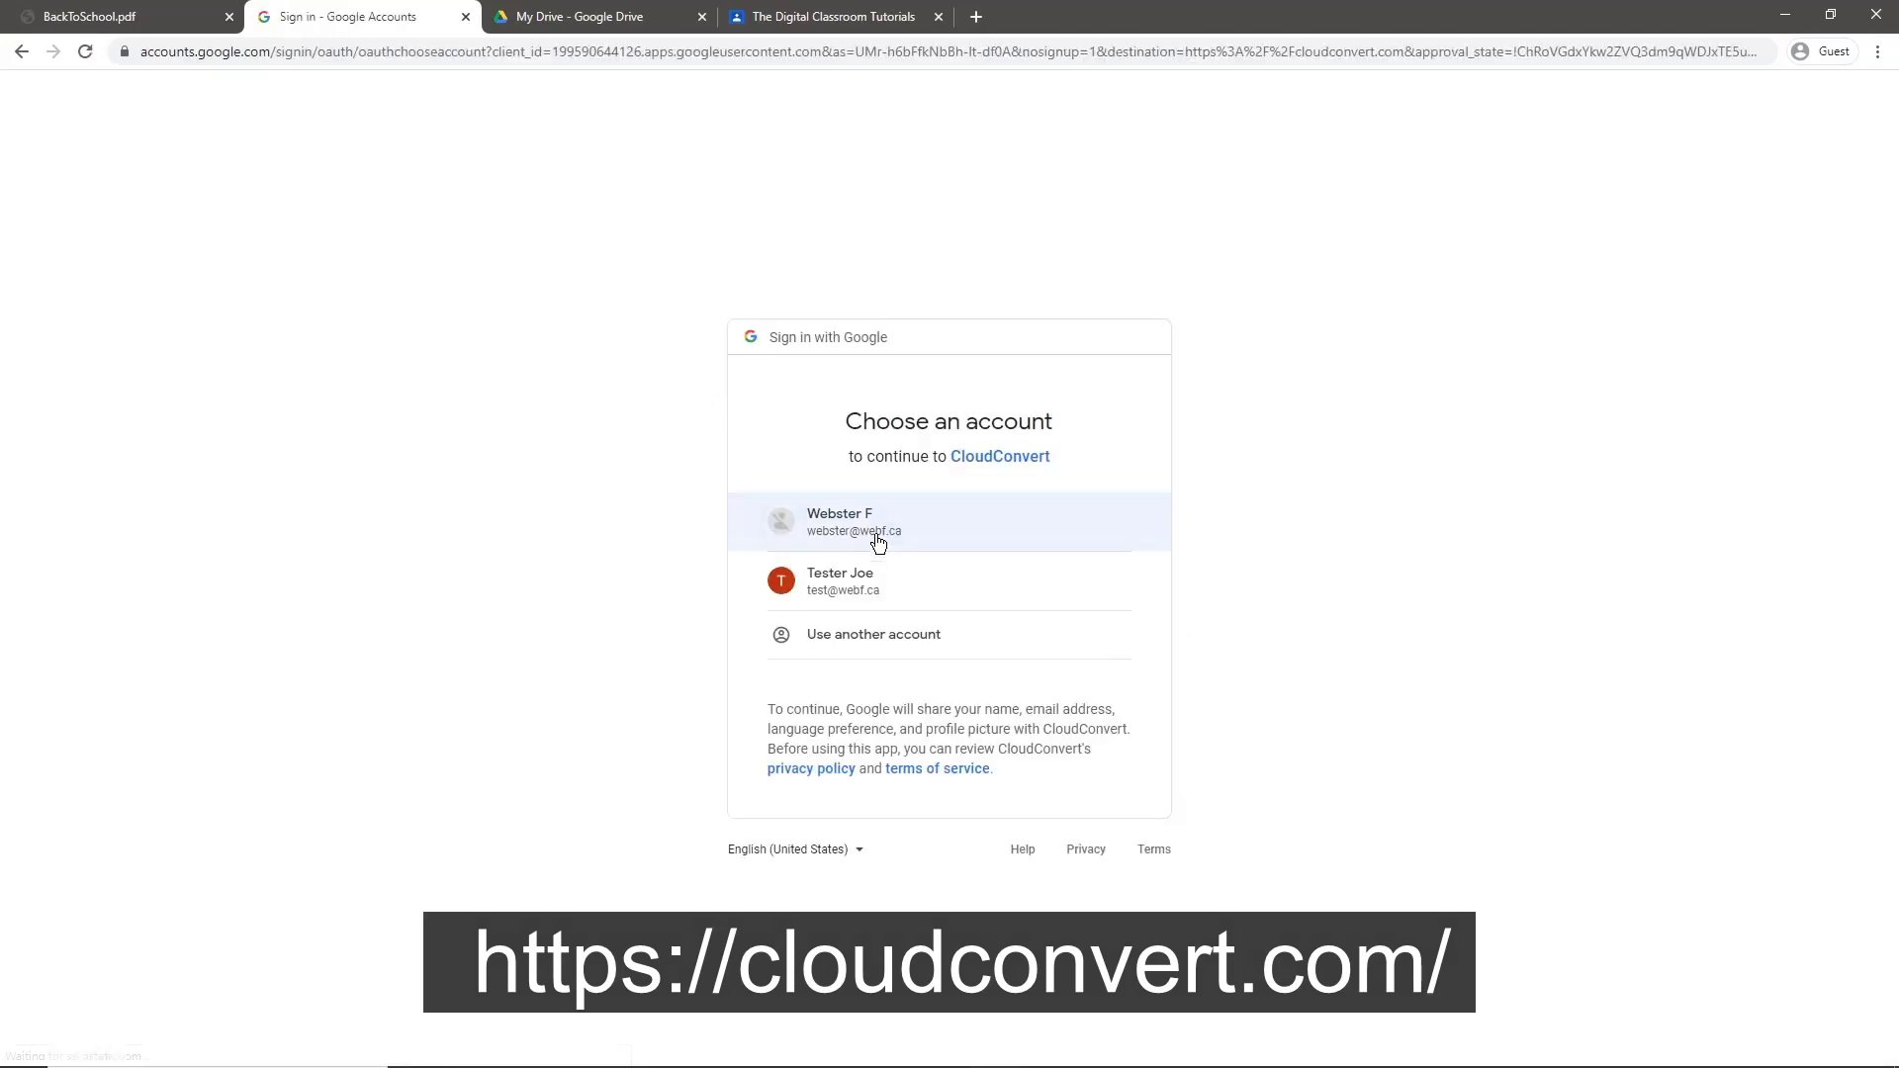
click(860, 575)
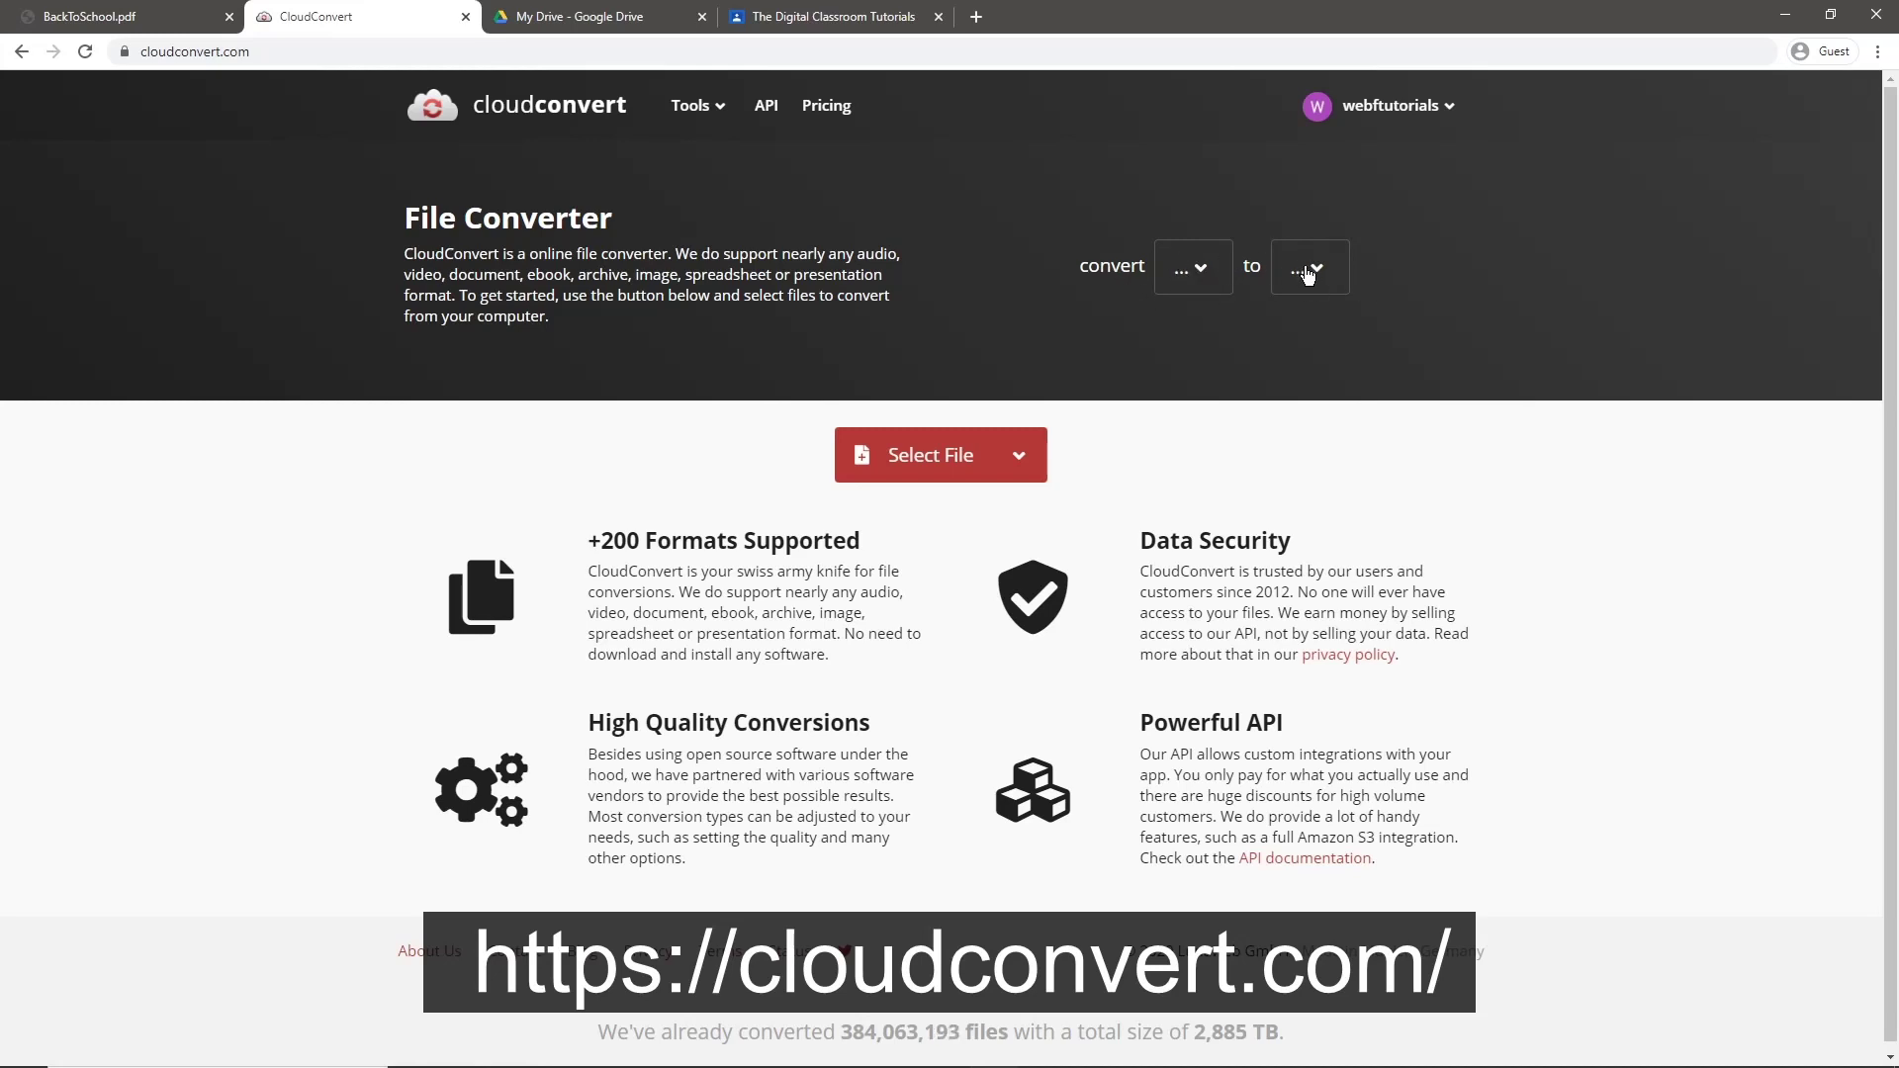
Step: Set the converter to convert from Document > PDF to Image > JPG
click(1224, 275)
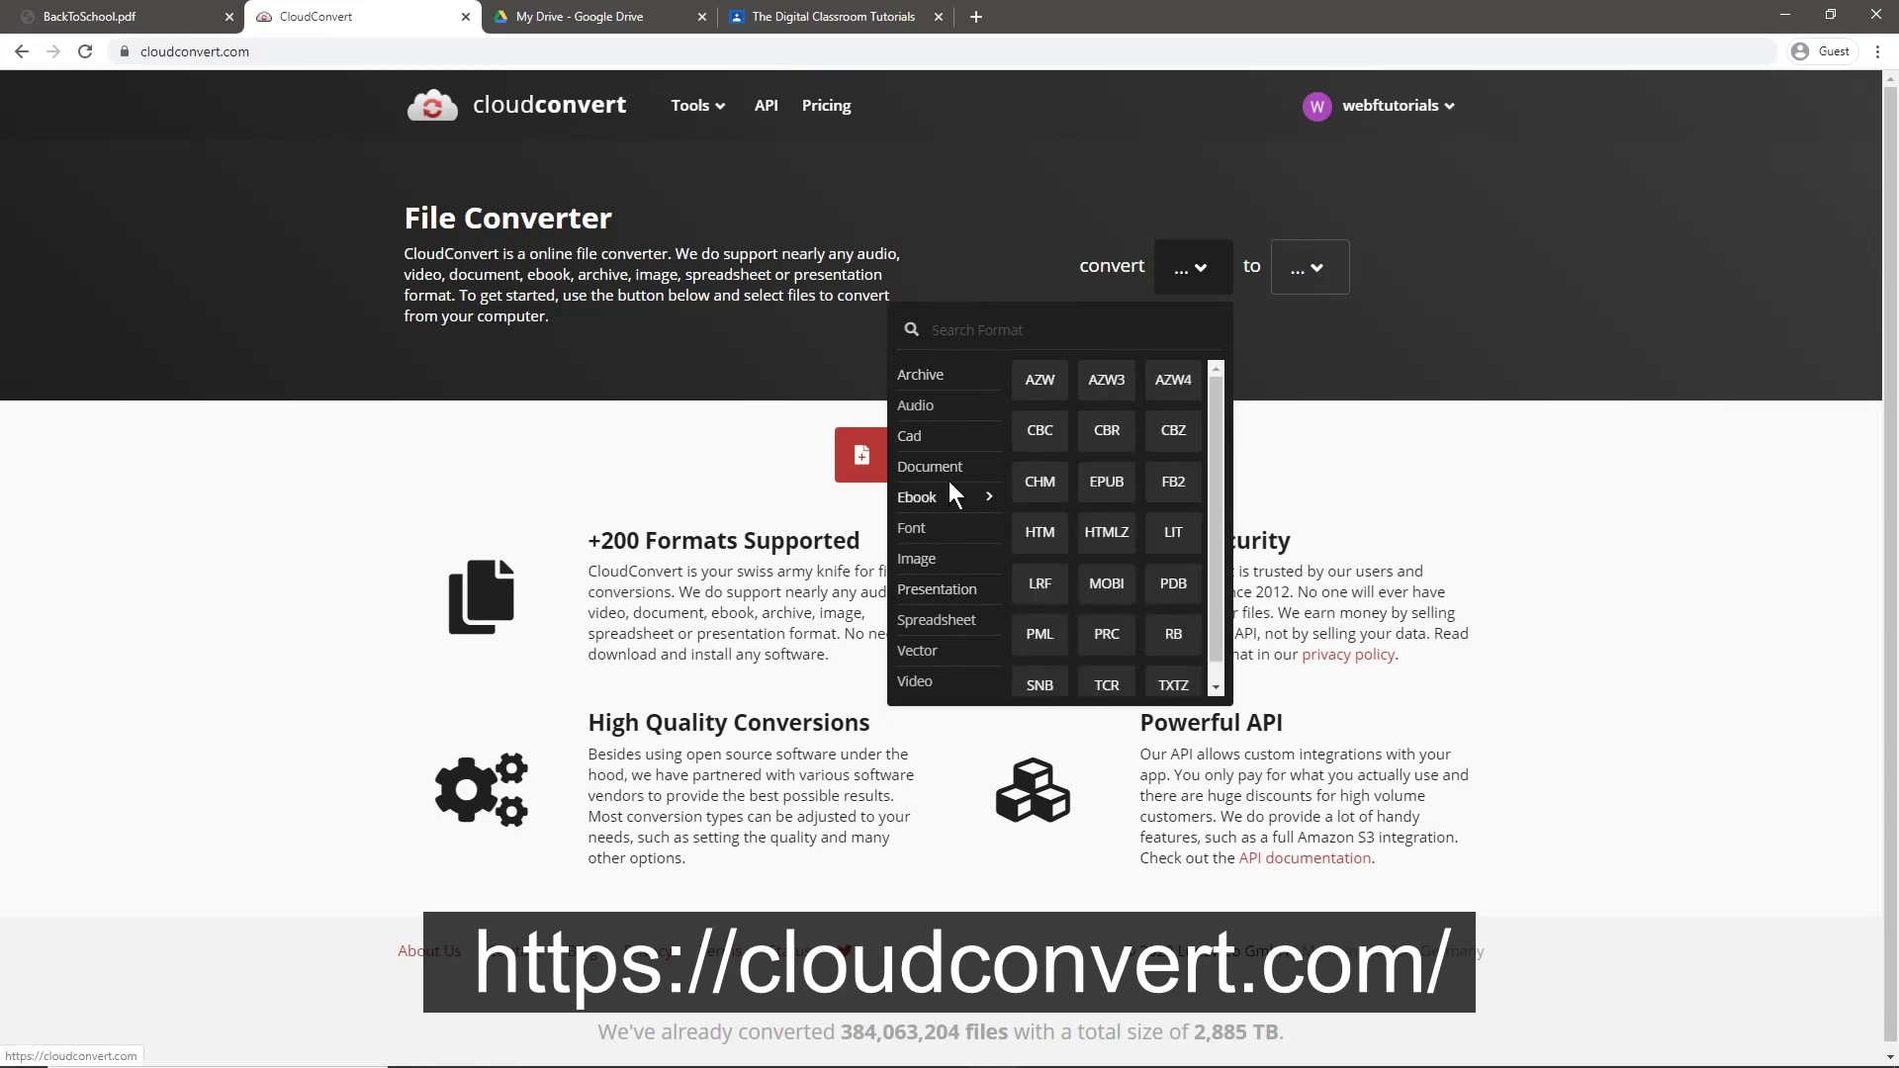
mouse_move(944, 469)
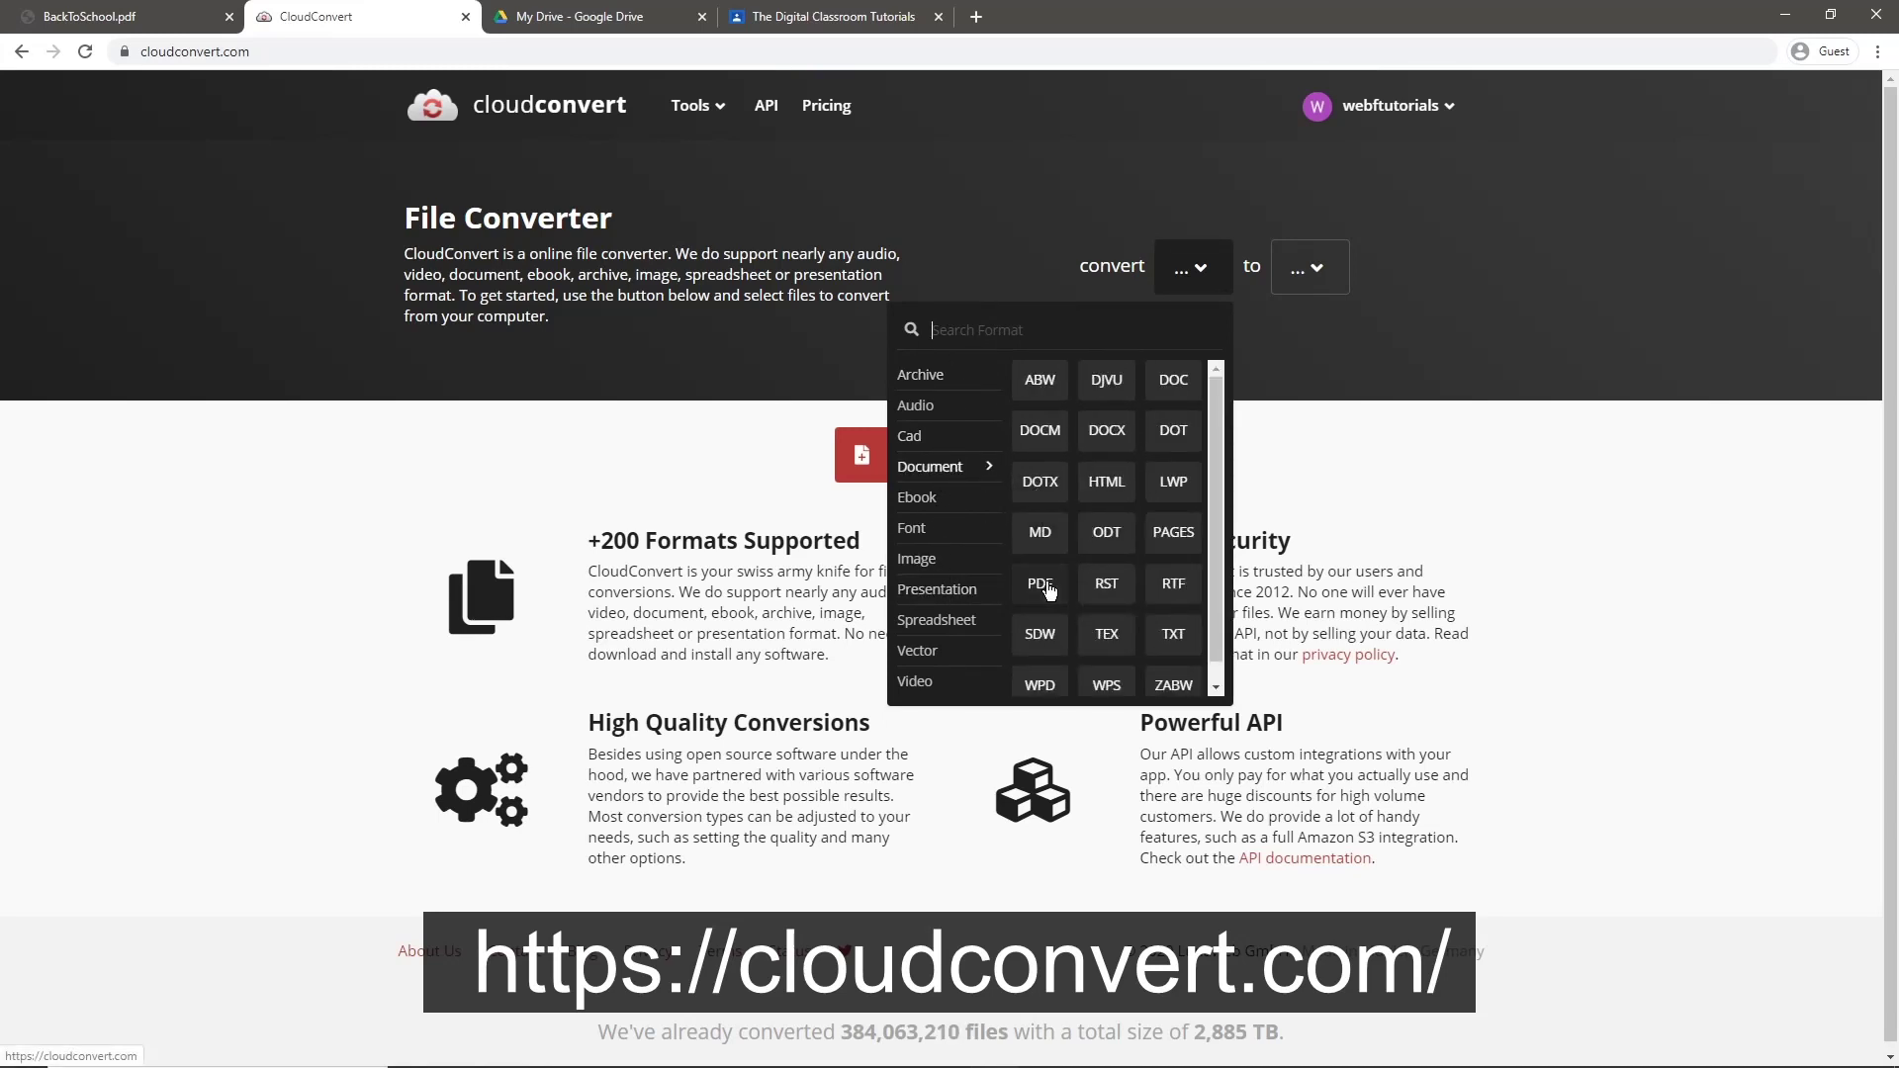
click(1044, 585)
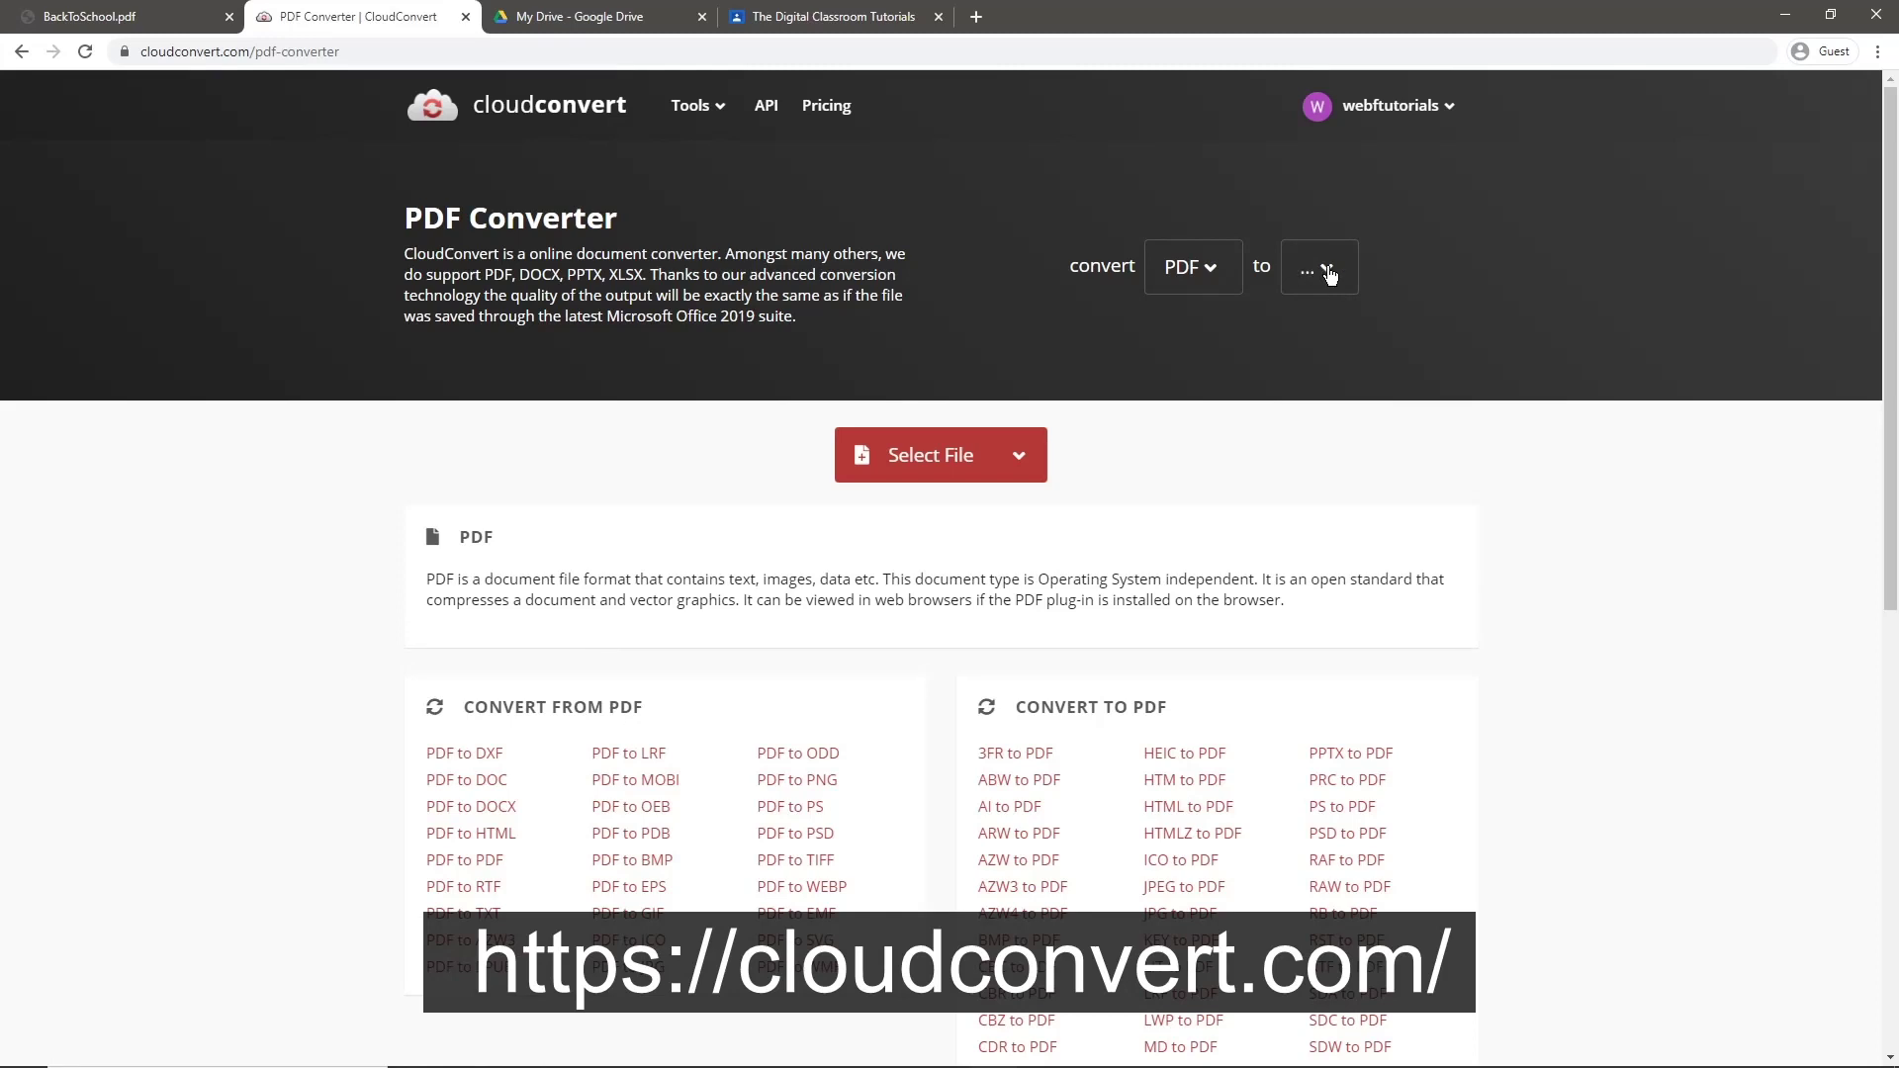
click(1330, 276)
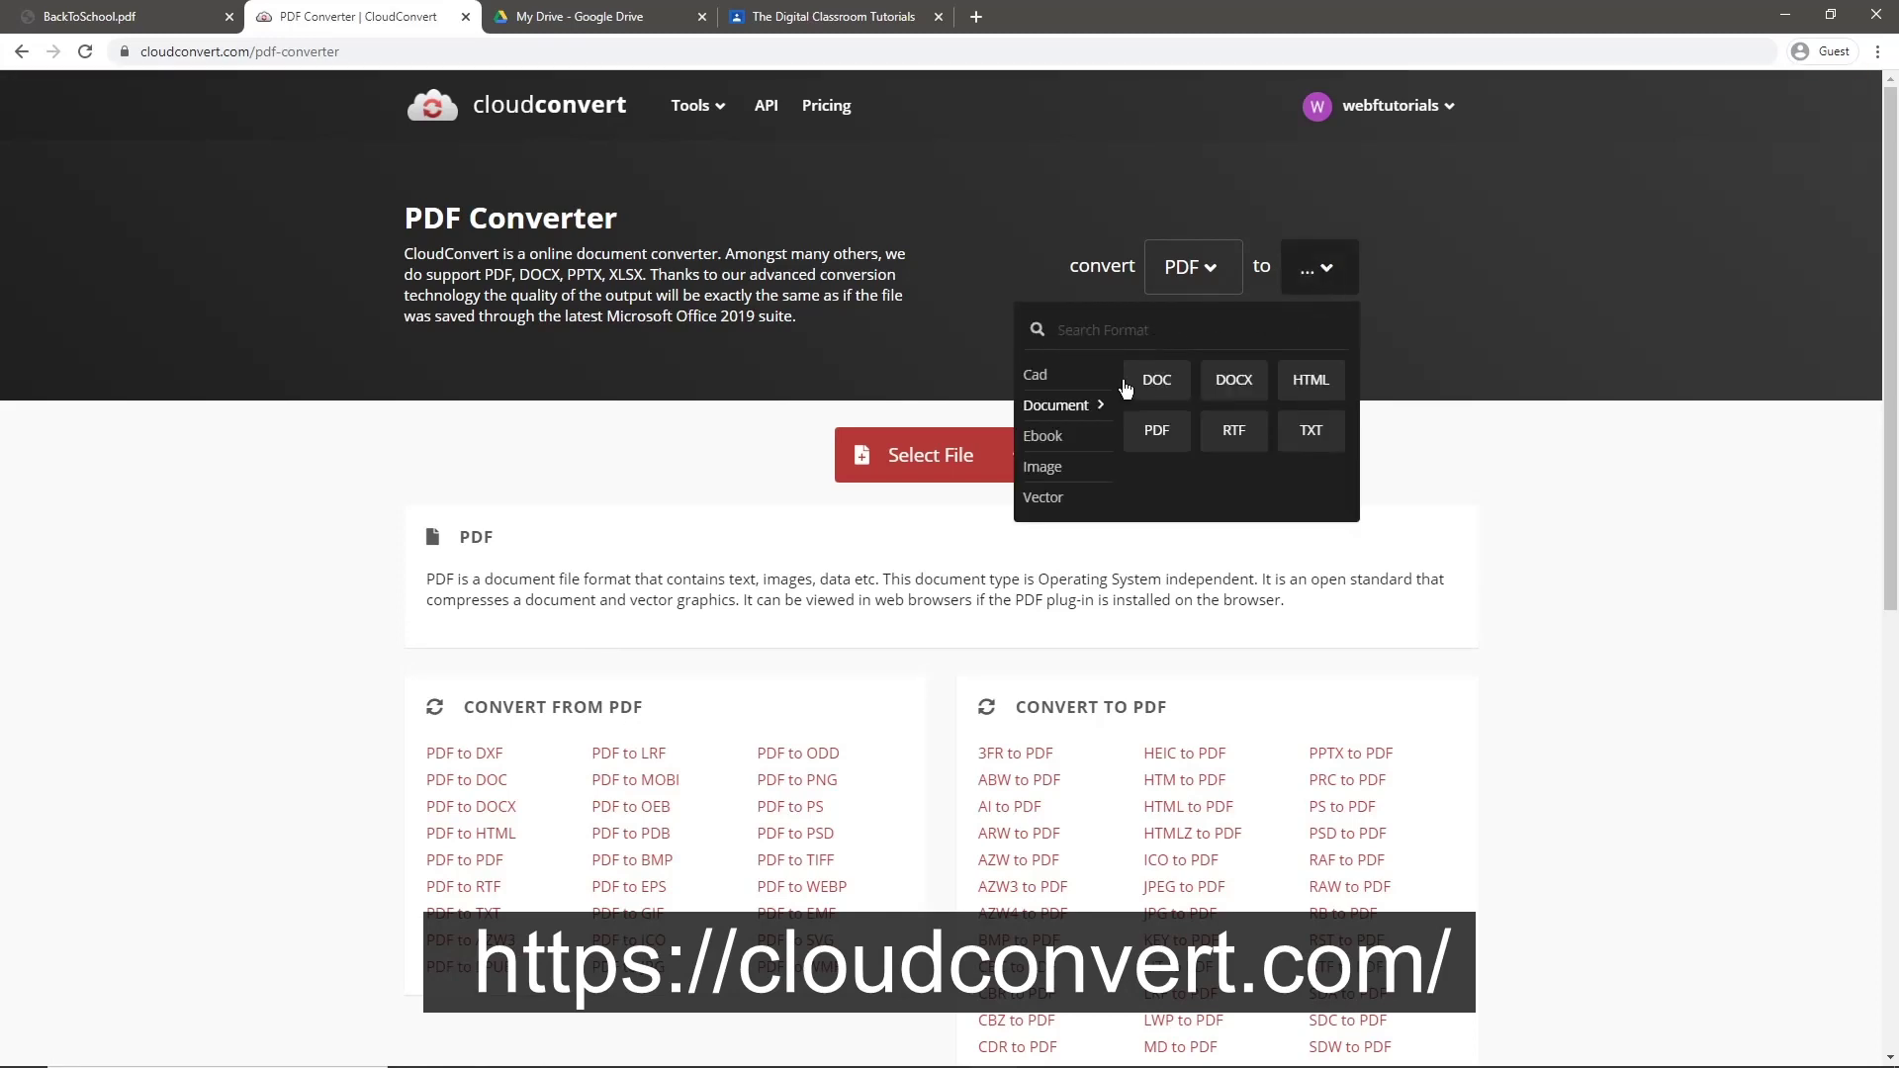
mouse_move(1047, 467)
click(1234, 430)
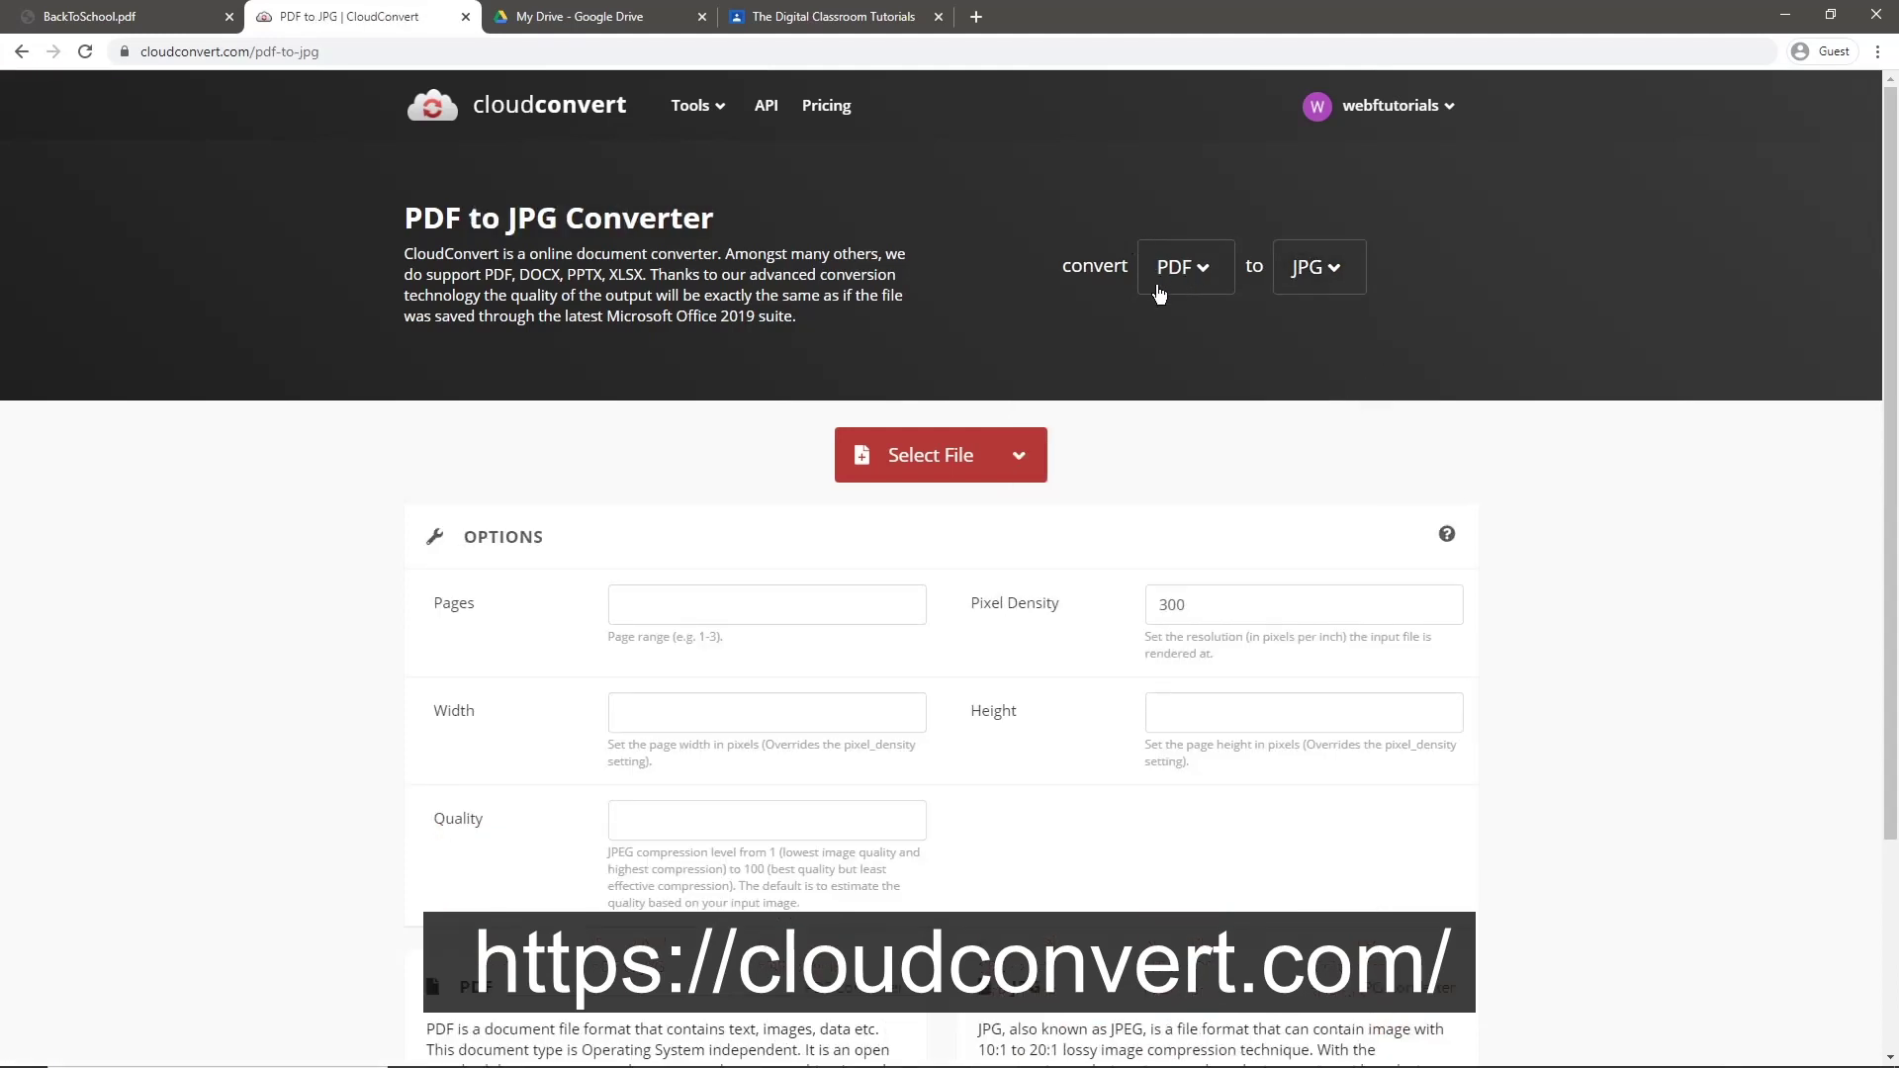
Step: Add BackToSchool.pdf from the computer to the conversion list
click(908, 463)
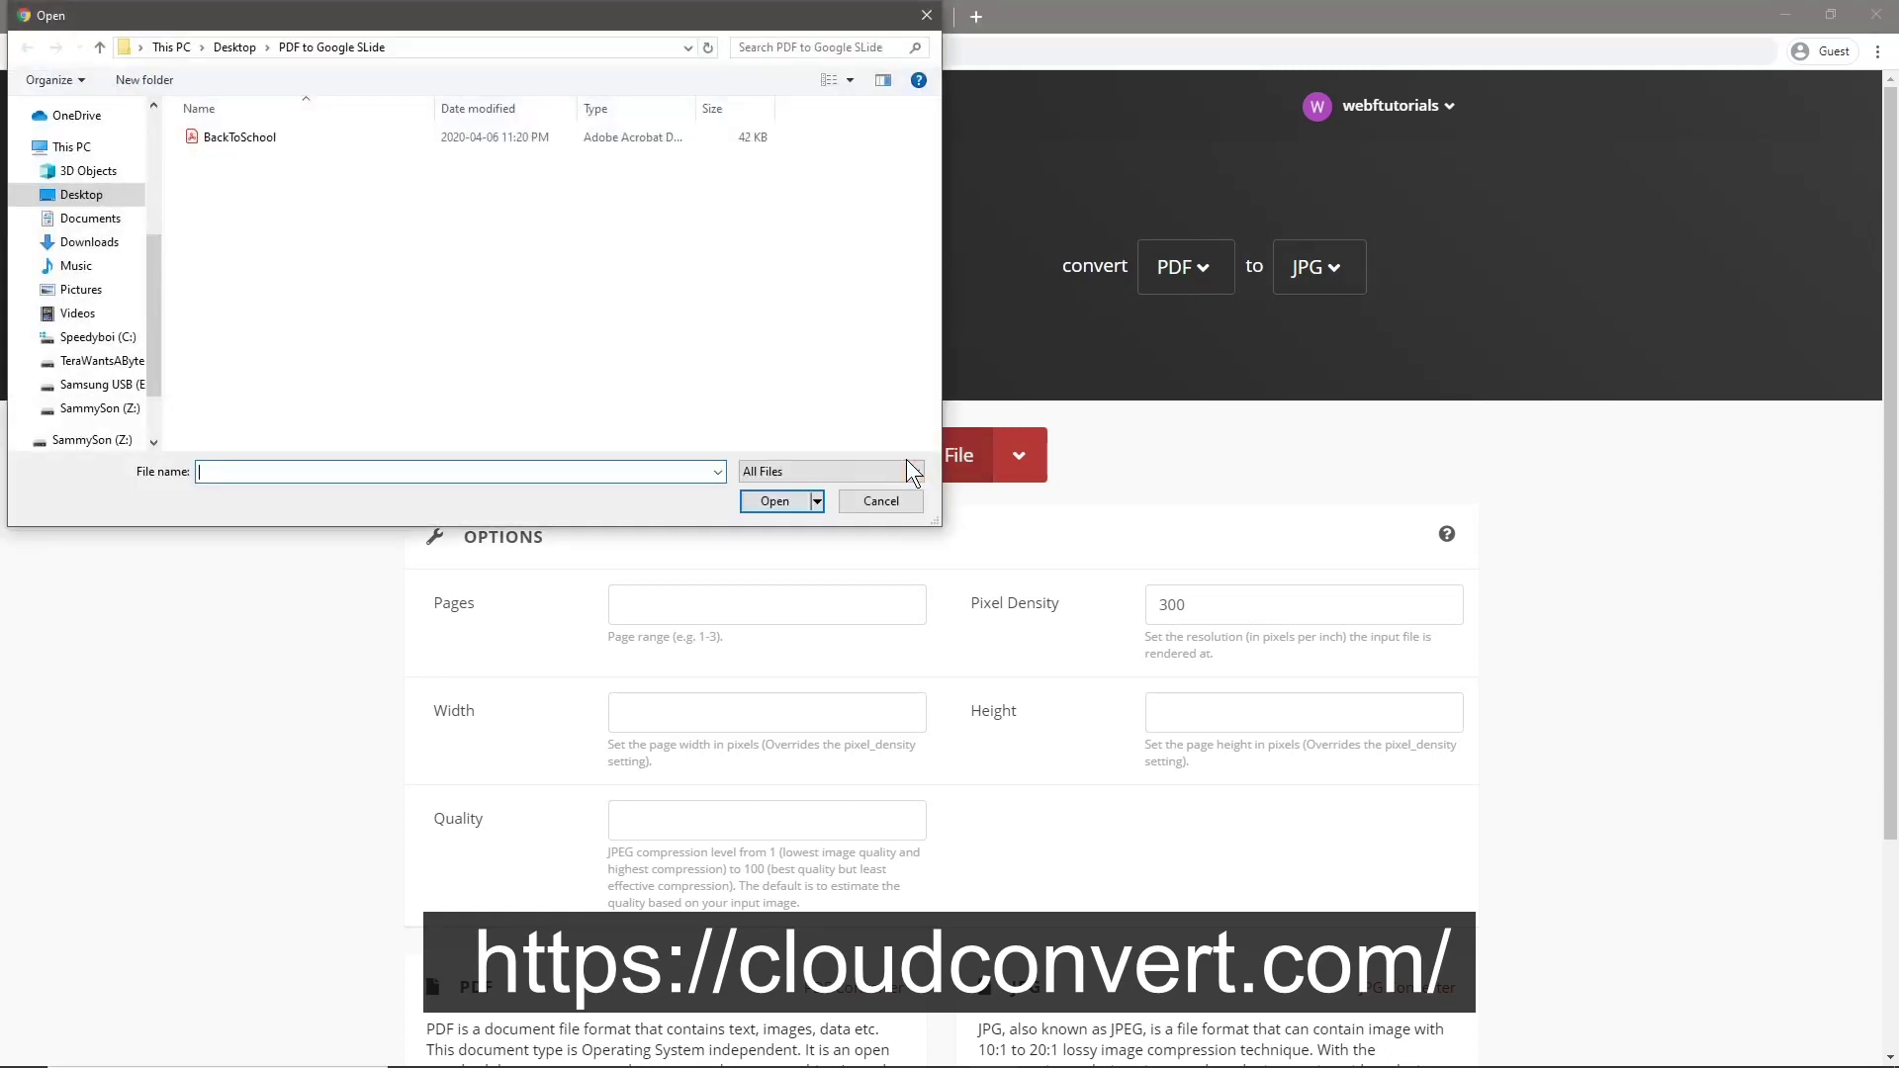
click(241, 144)
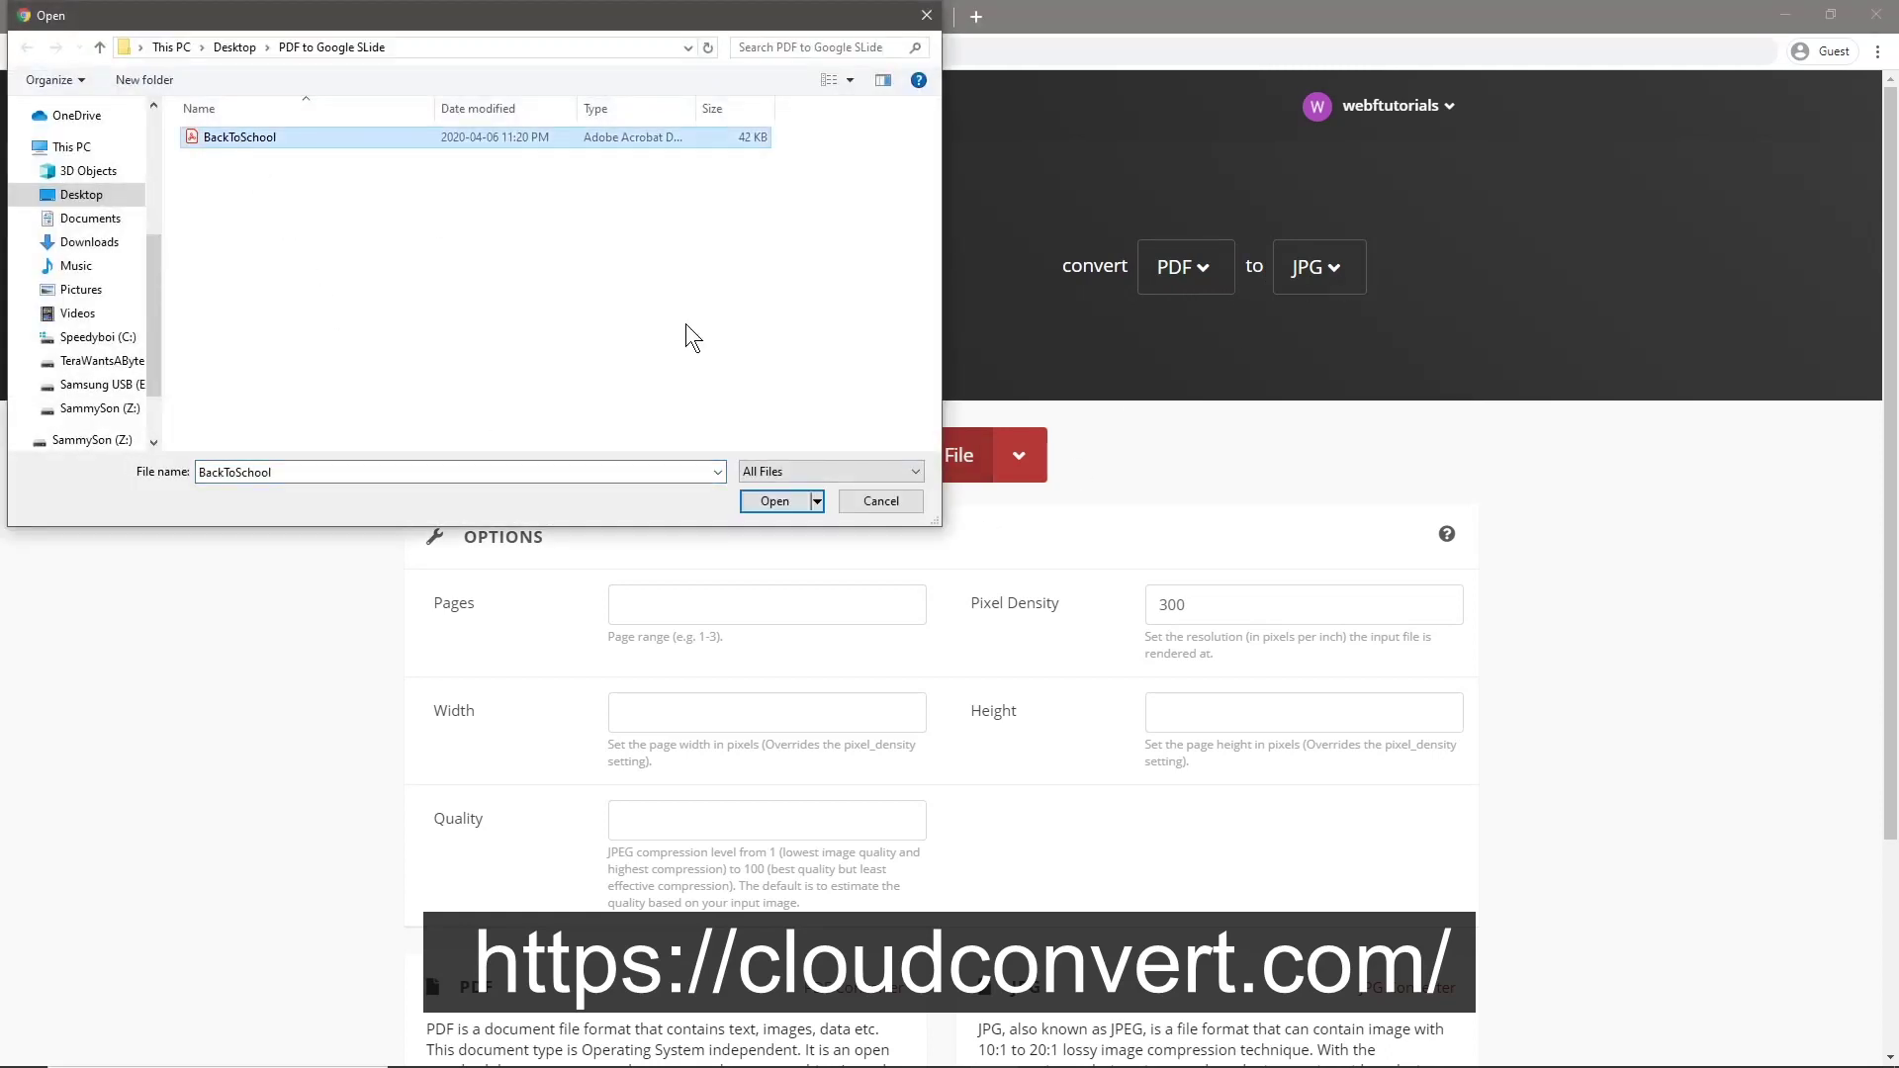
click(776, 500)
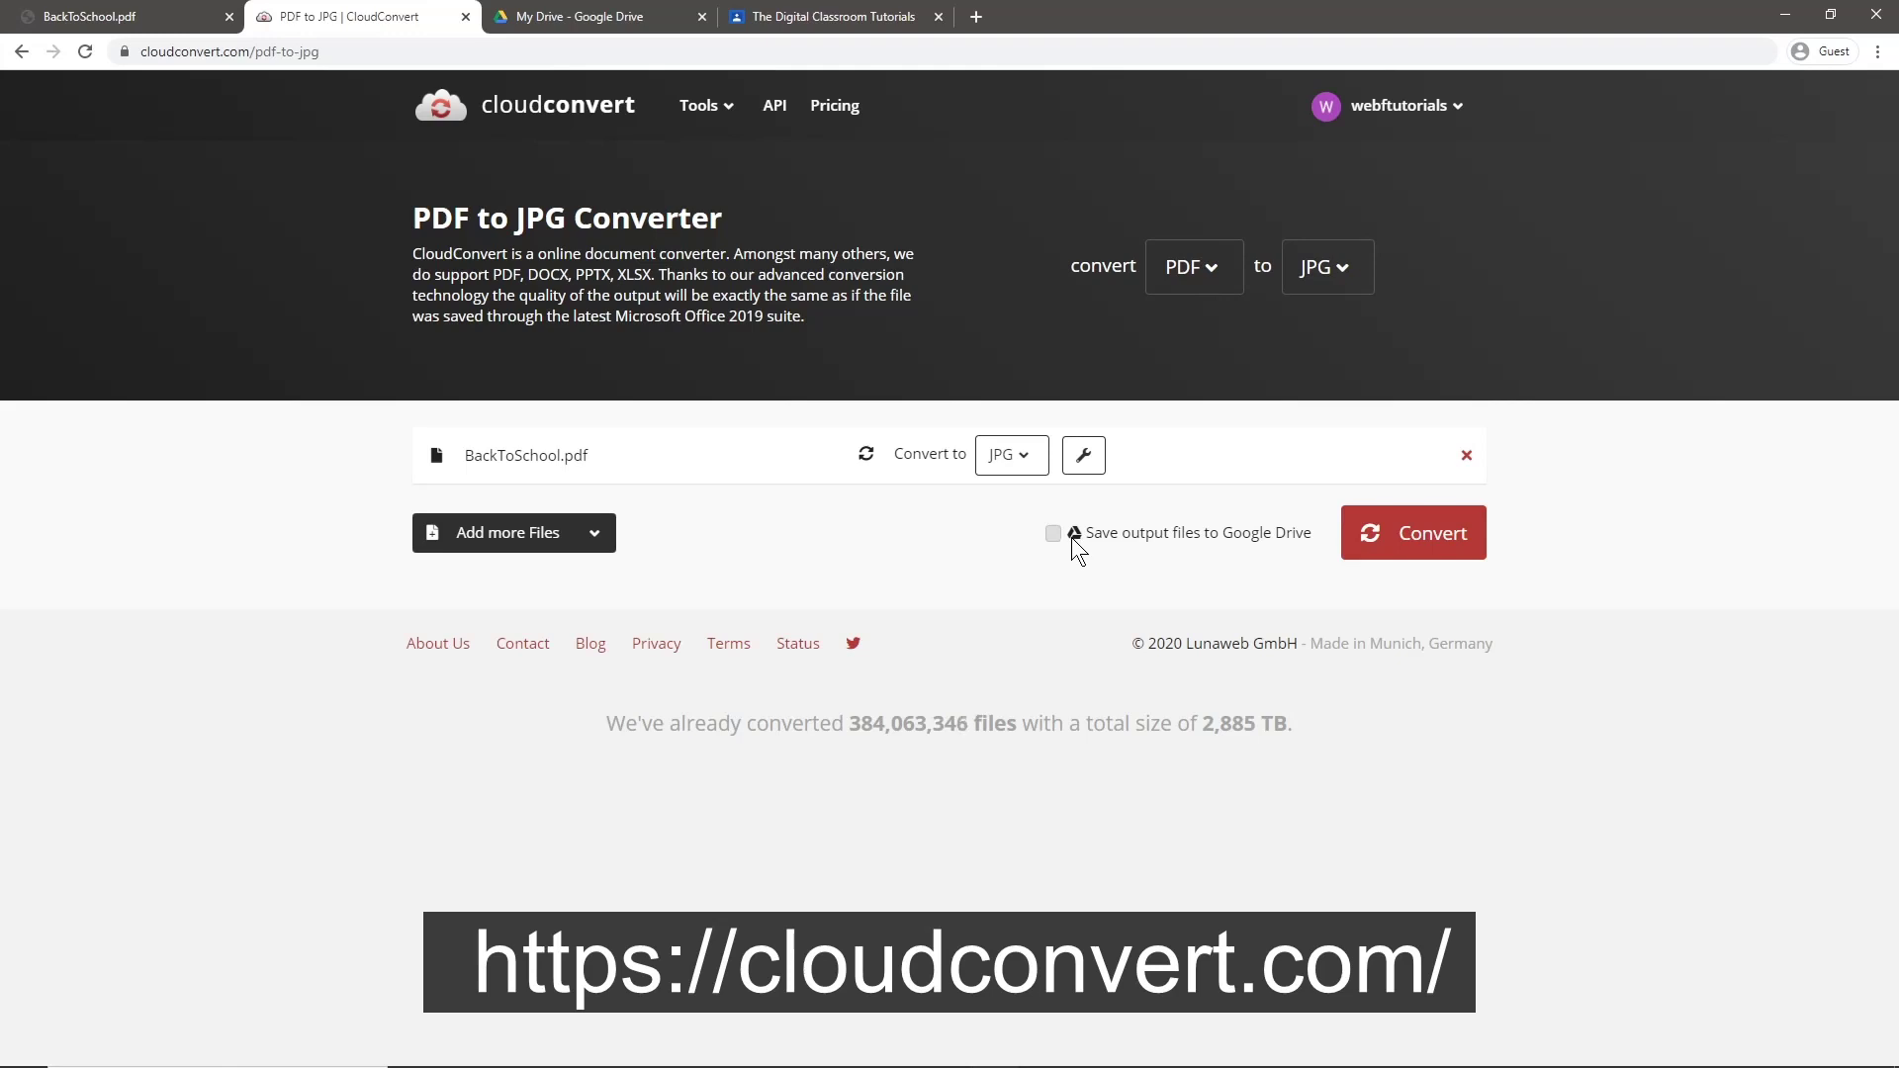
Step: Convert BackToSchool.pdf to JPG and download the resulting image
click(1413, 539)
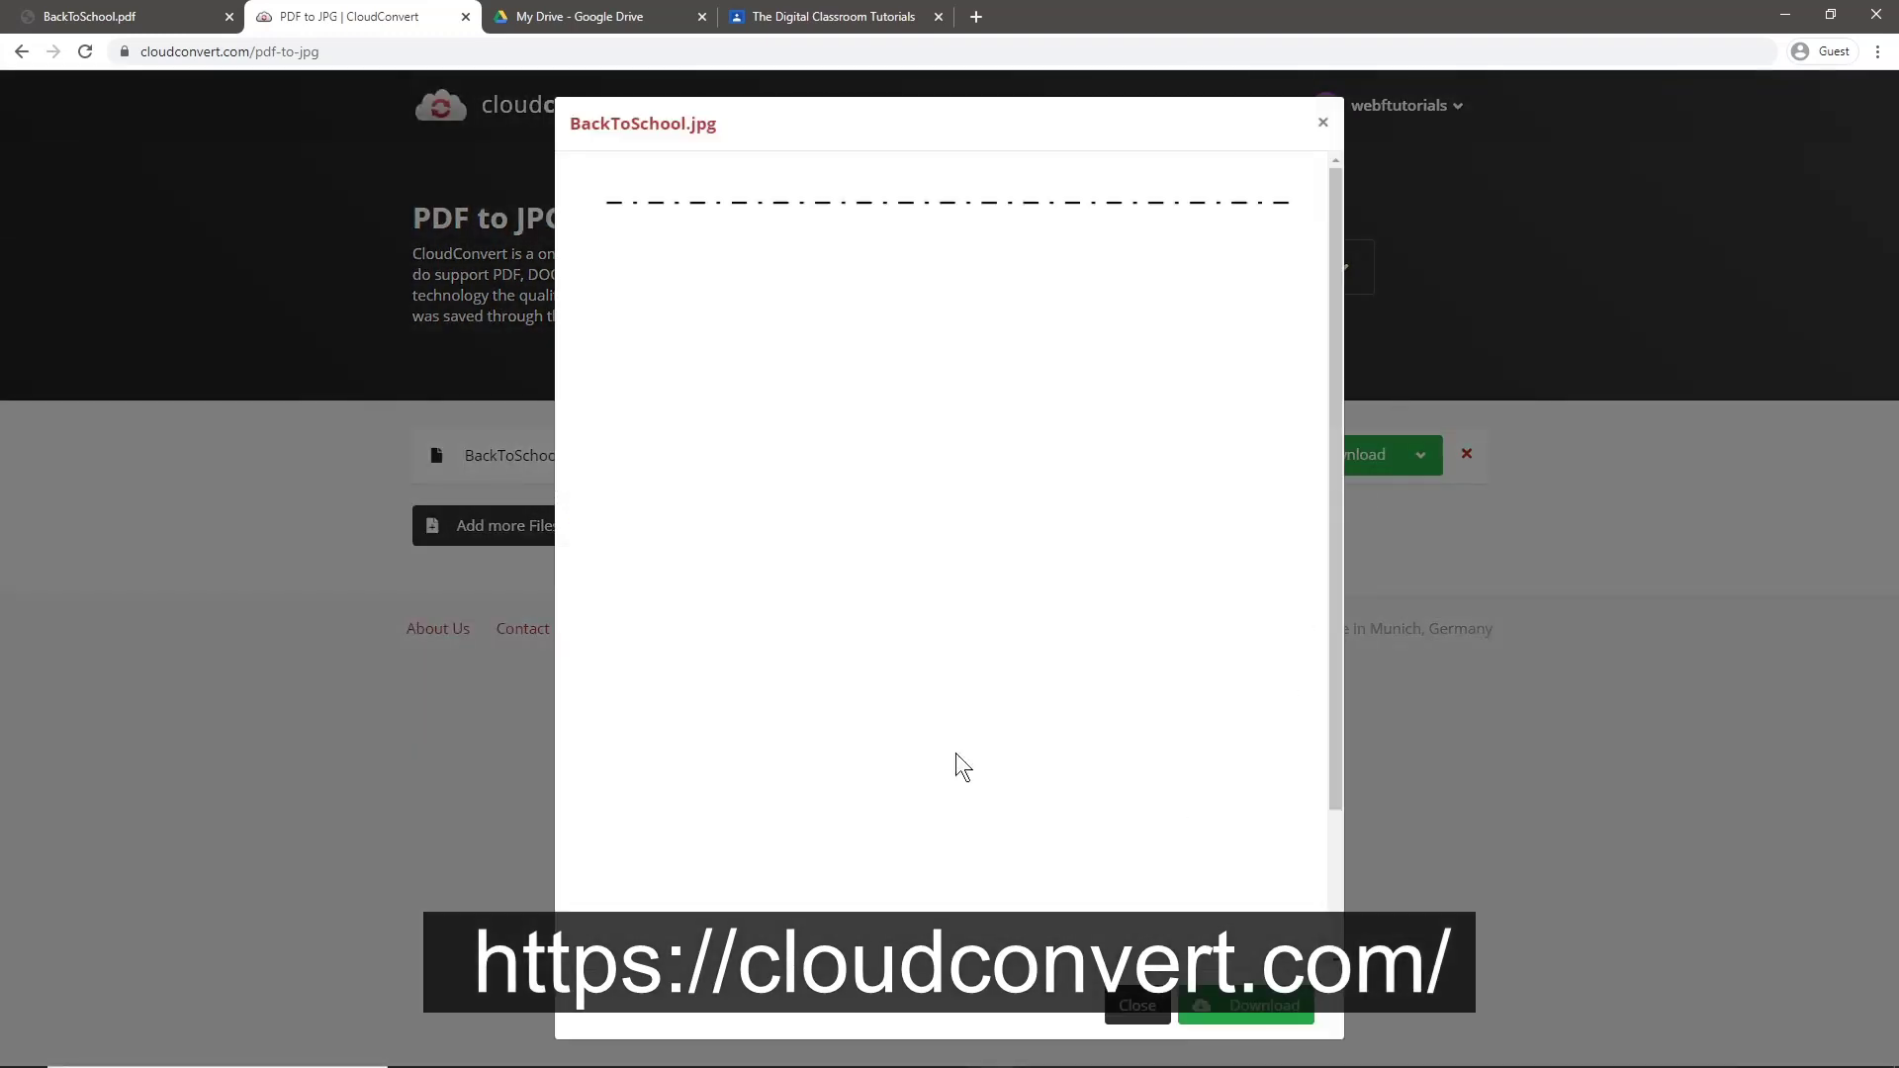
scroll(1056, 590, down, 1)
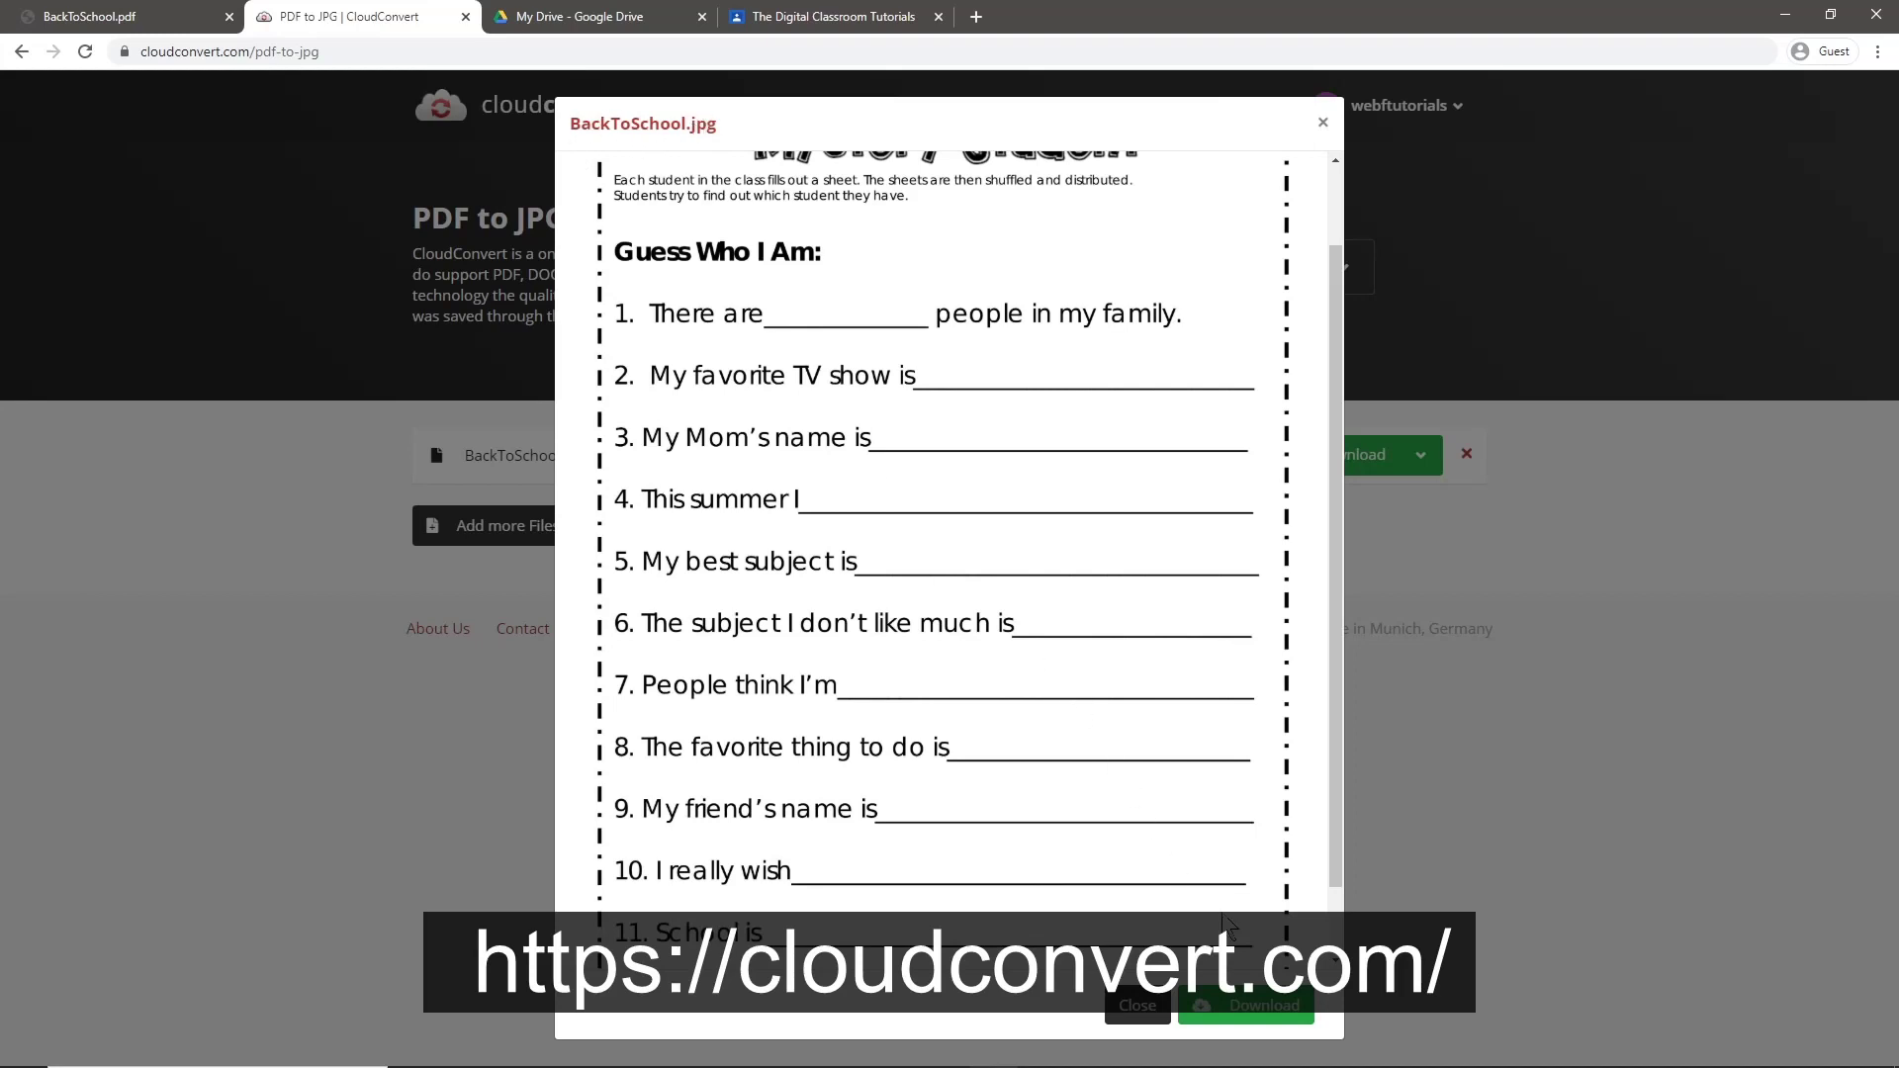
click(1276, 1007)
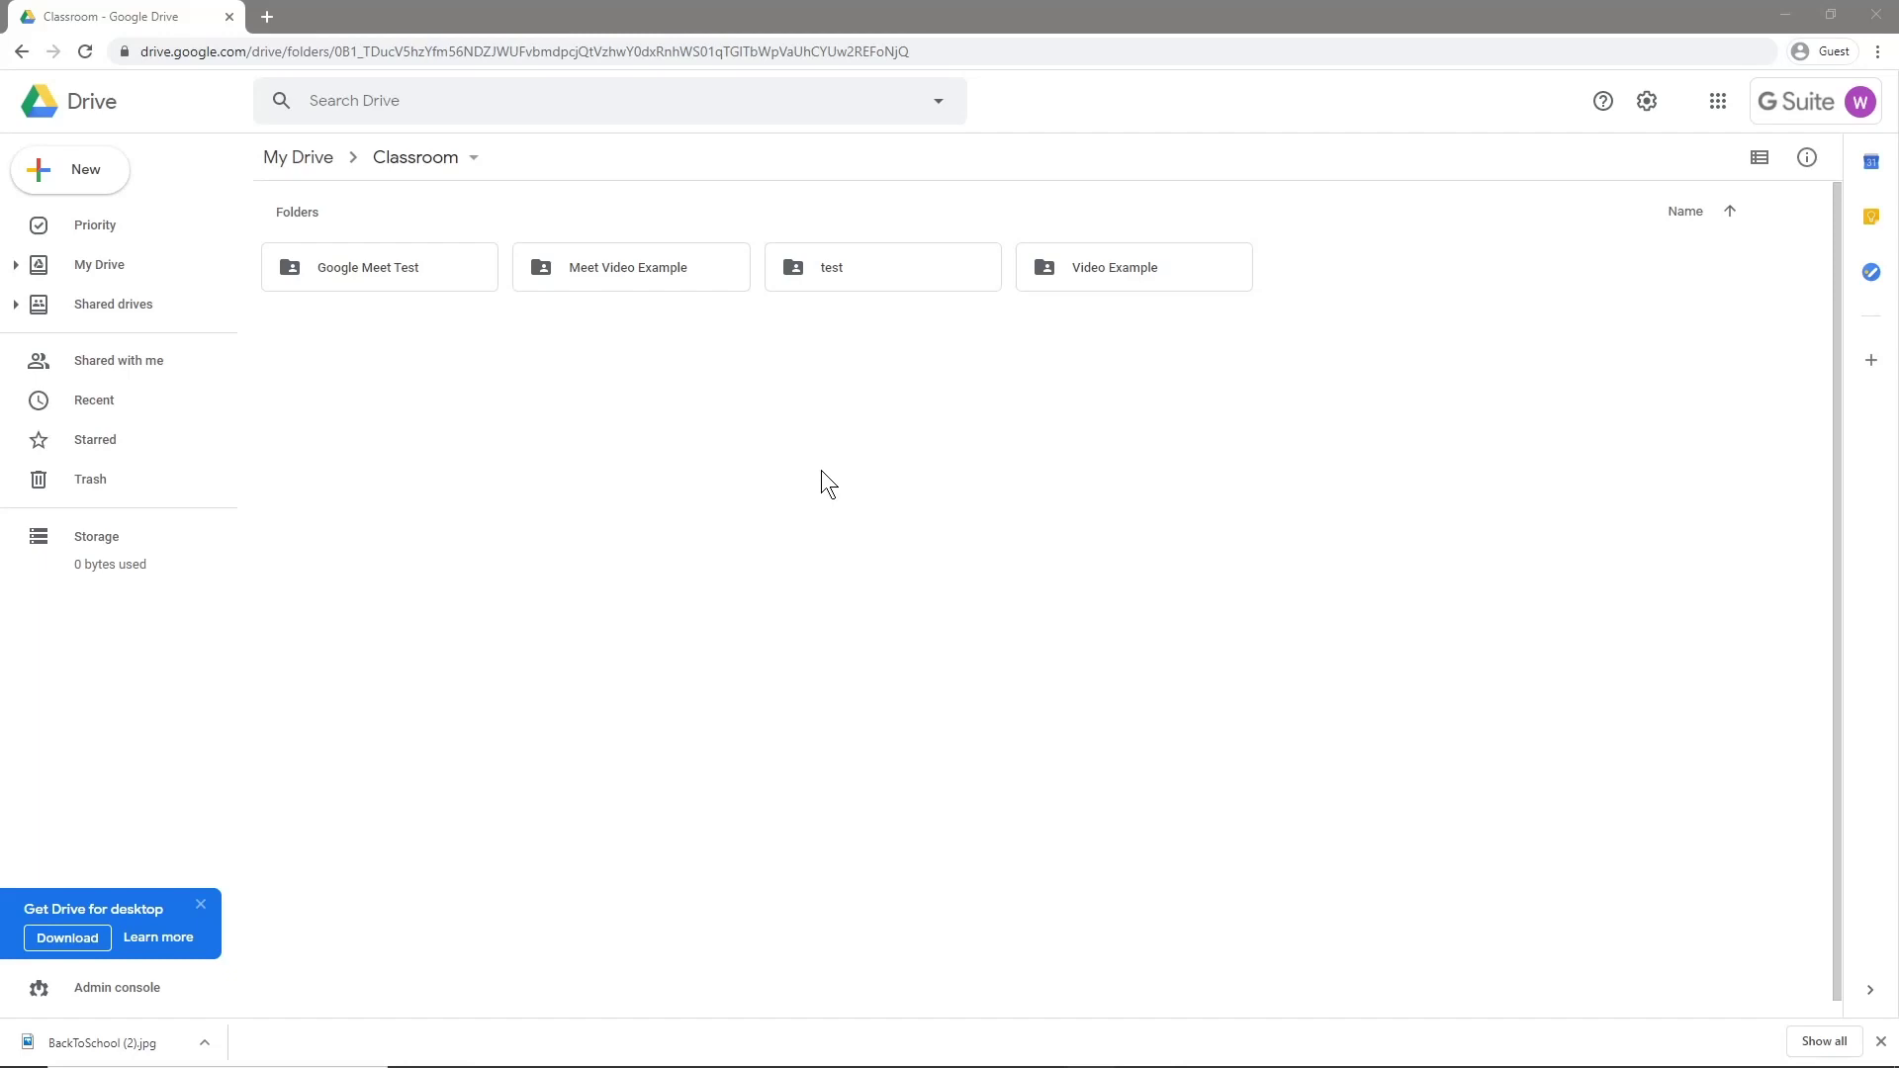
Step: Create a new Google Slides presentation from the Classroom folder's New menu
click(95, 172)
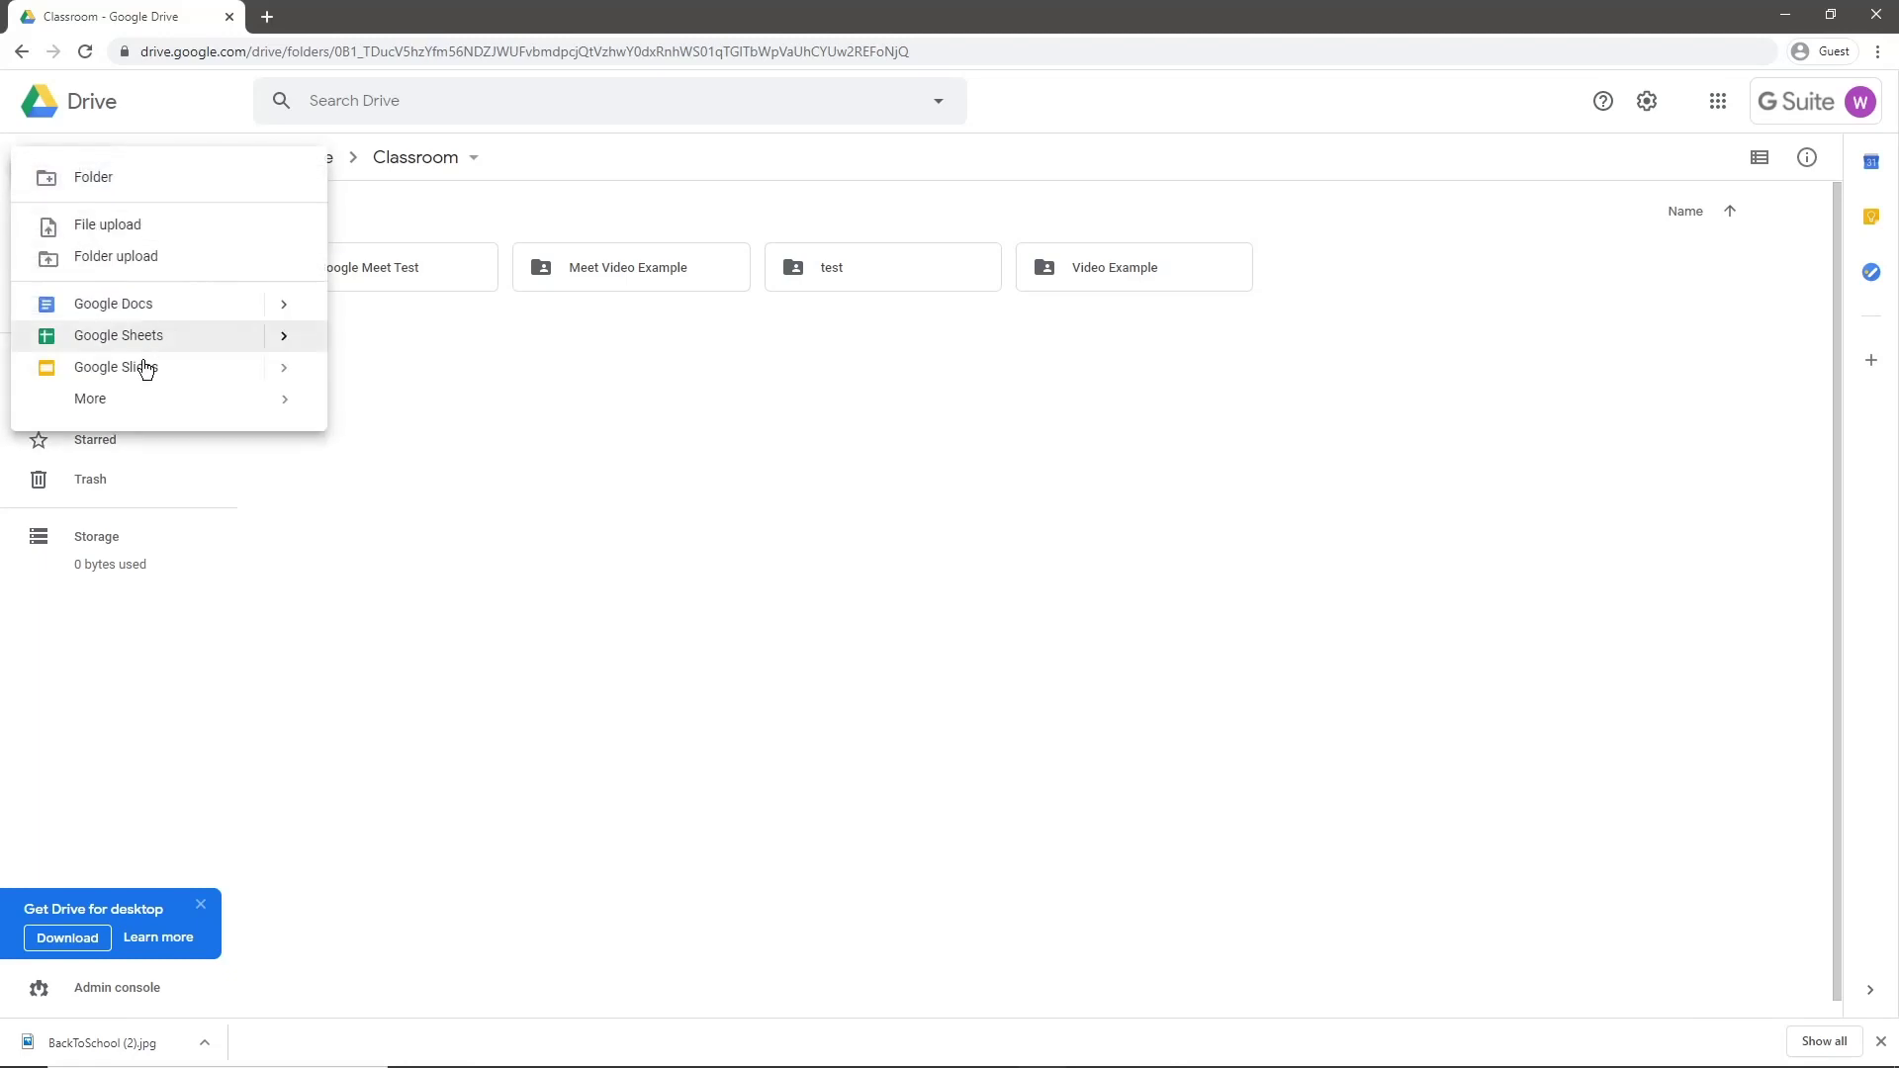
click(139, 369)
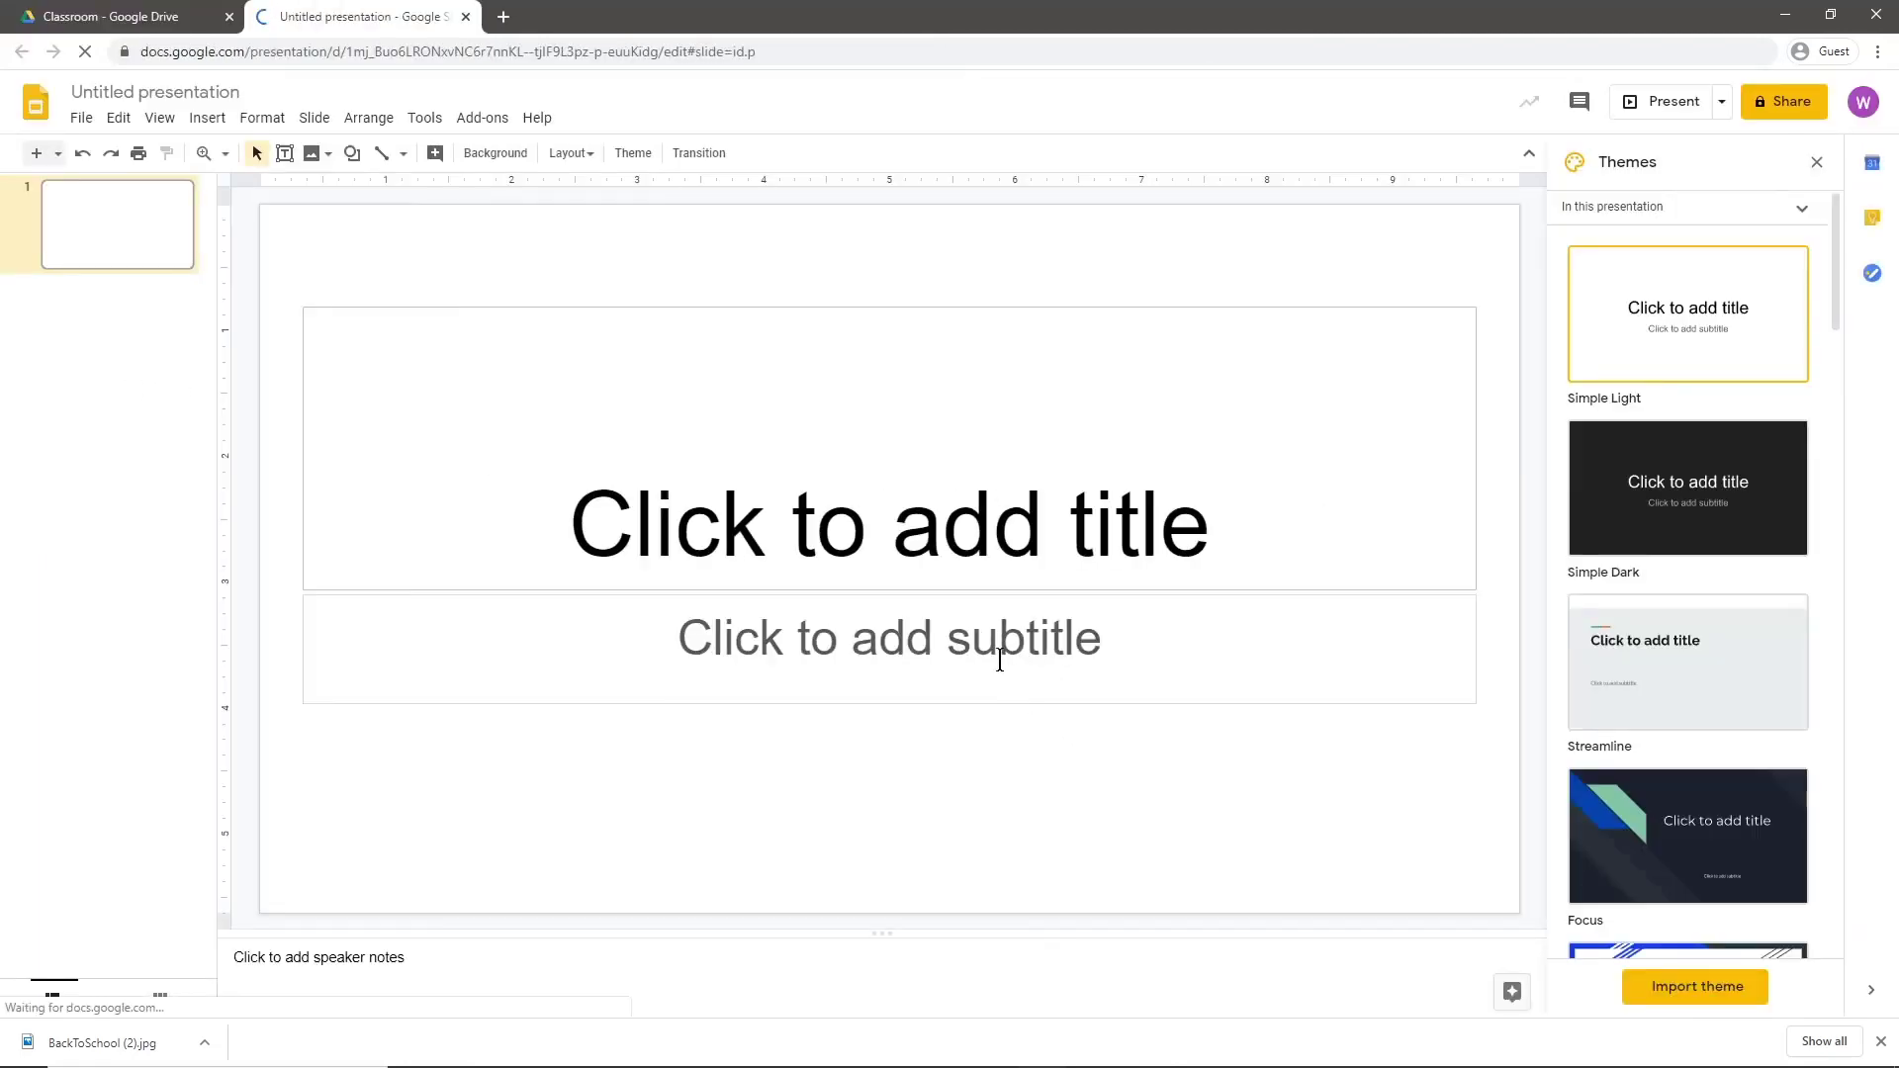
Step: Close the theme suggestions, add a new slide and delete the original title slide
click(1816, 163)
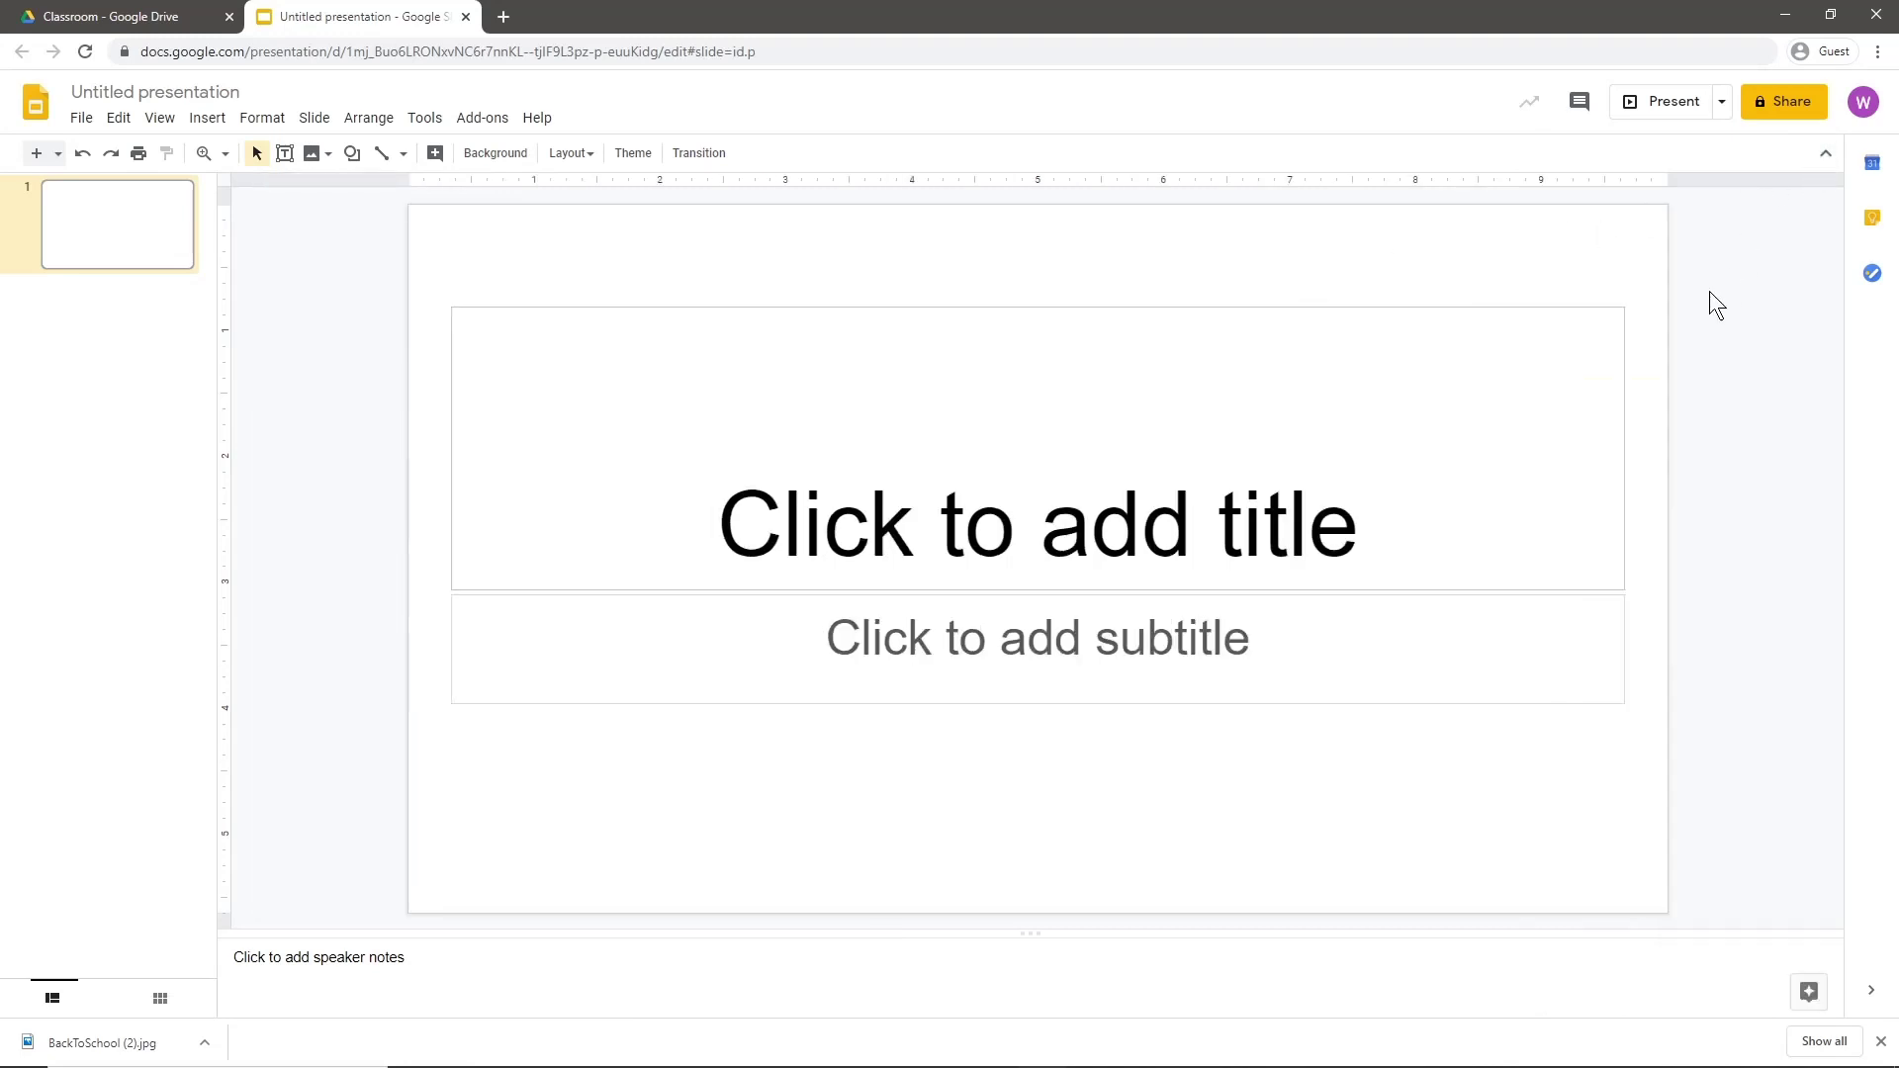
right_click(109, 306)
click(243, 507)
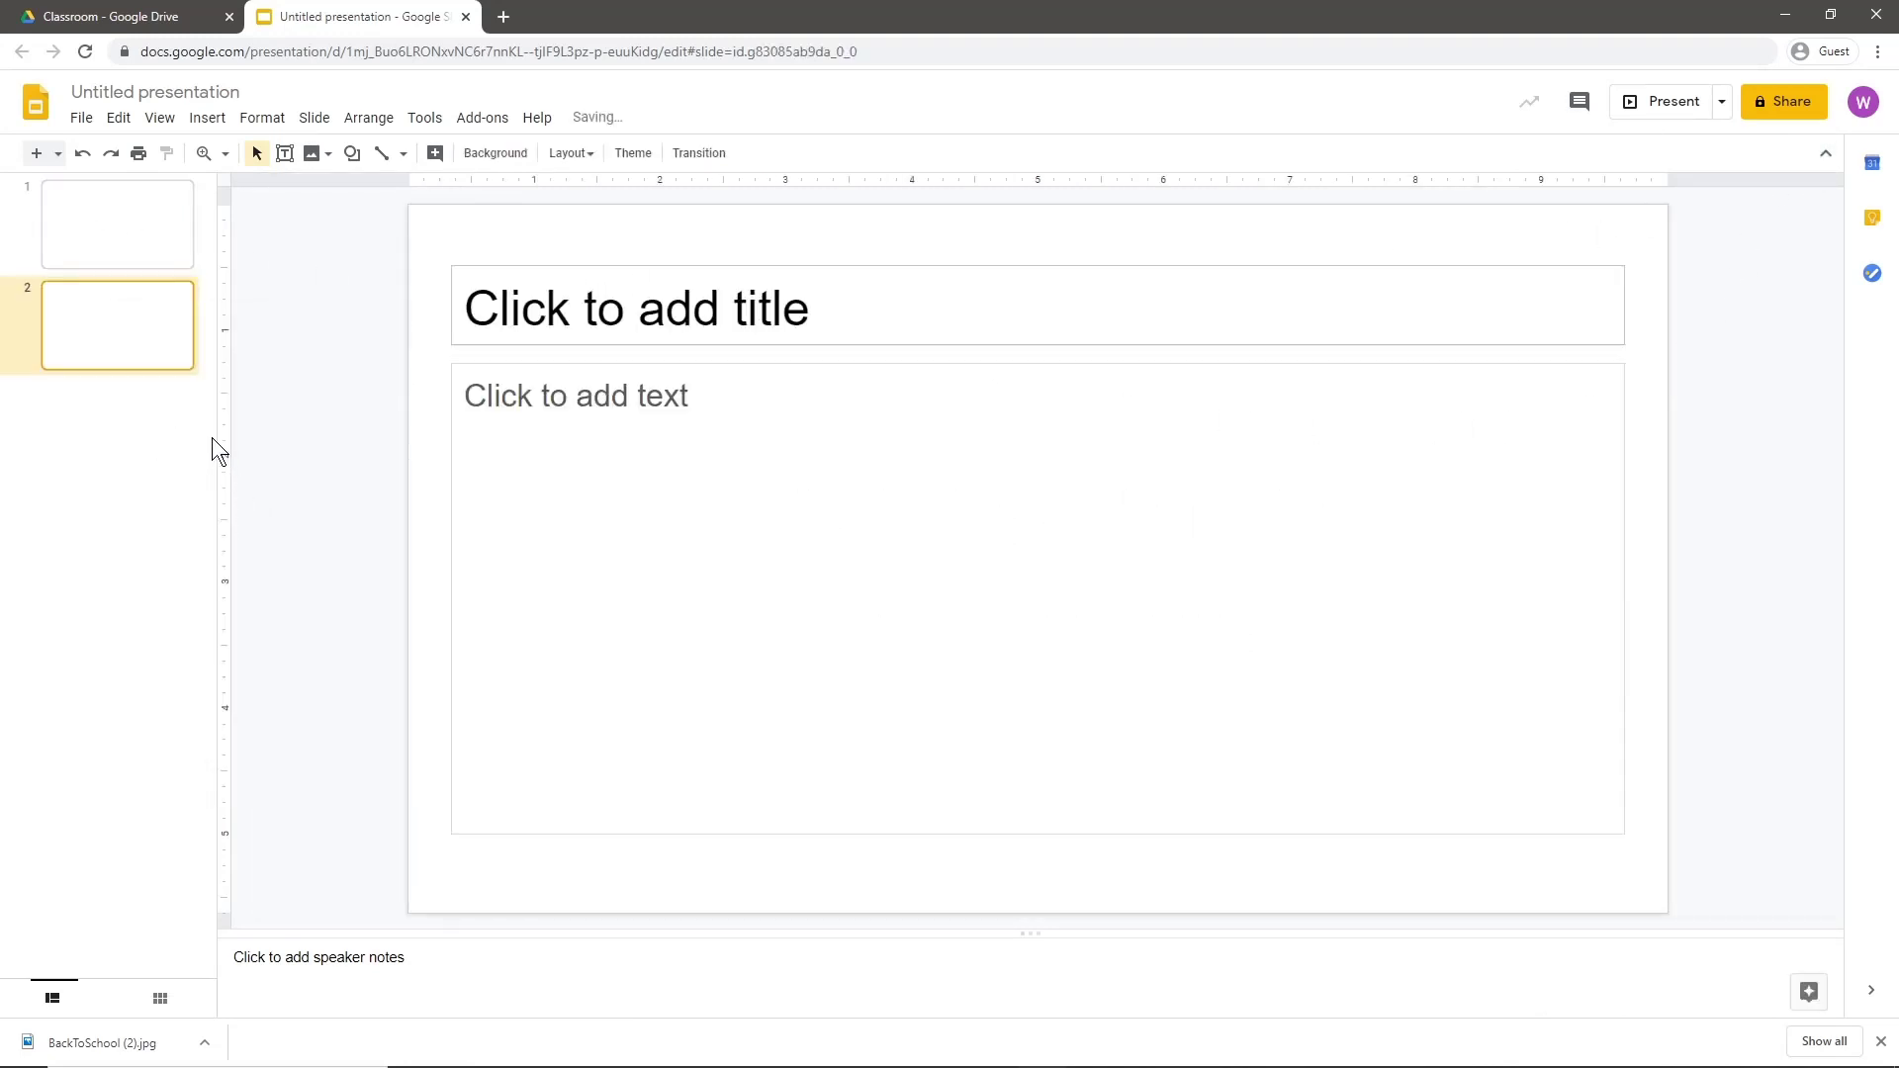
click(138, 236)
right_click(132, 225)
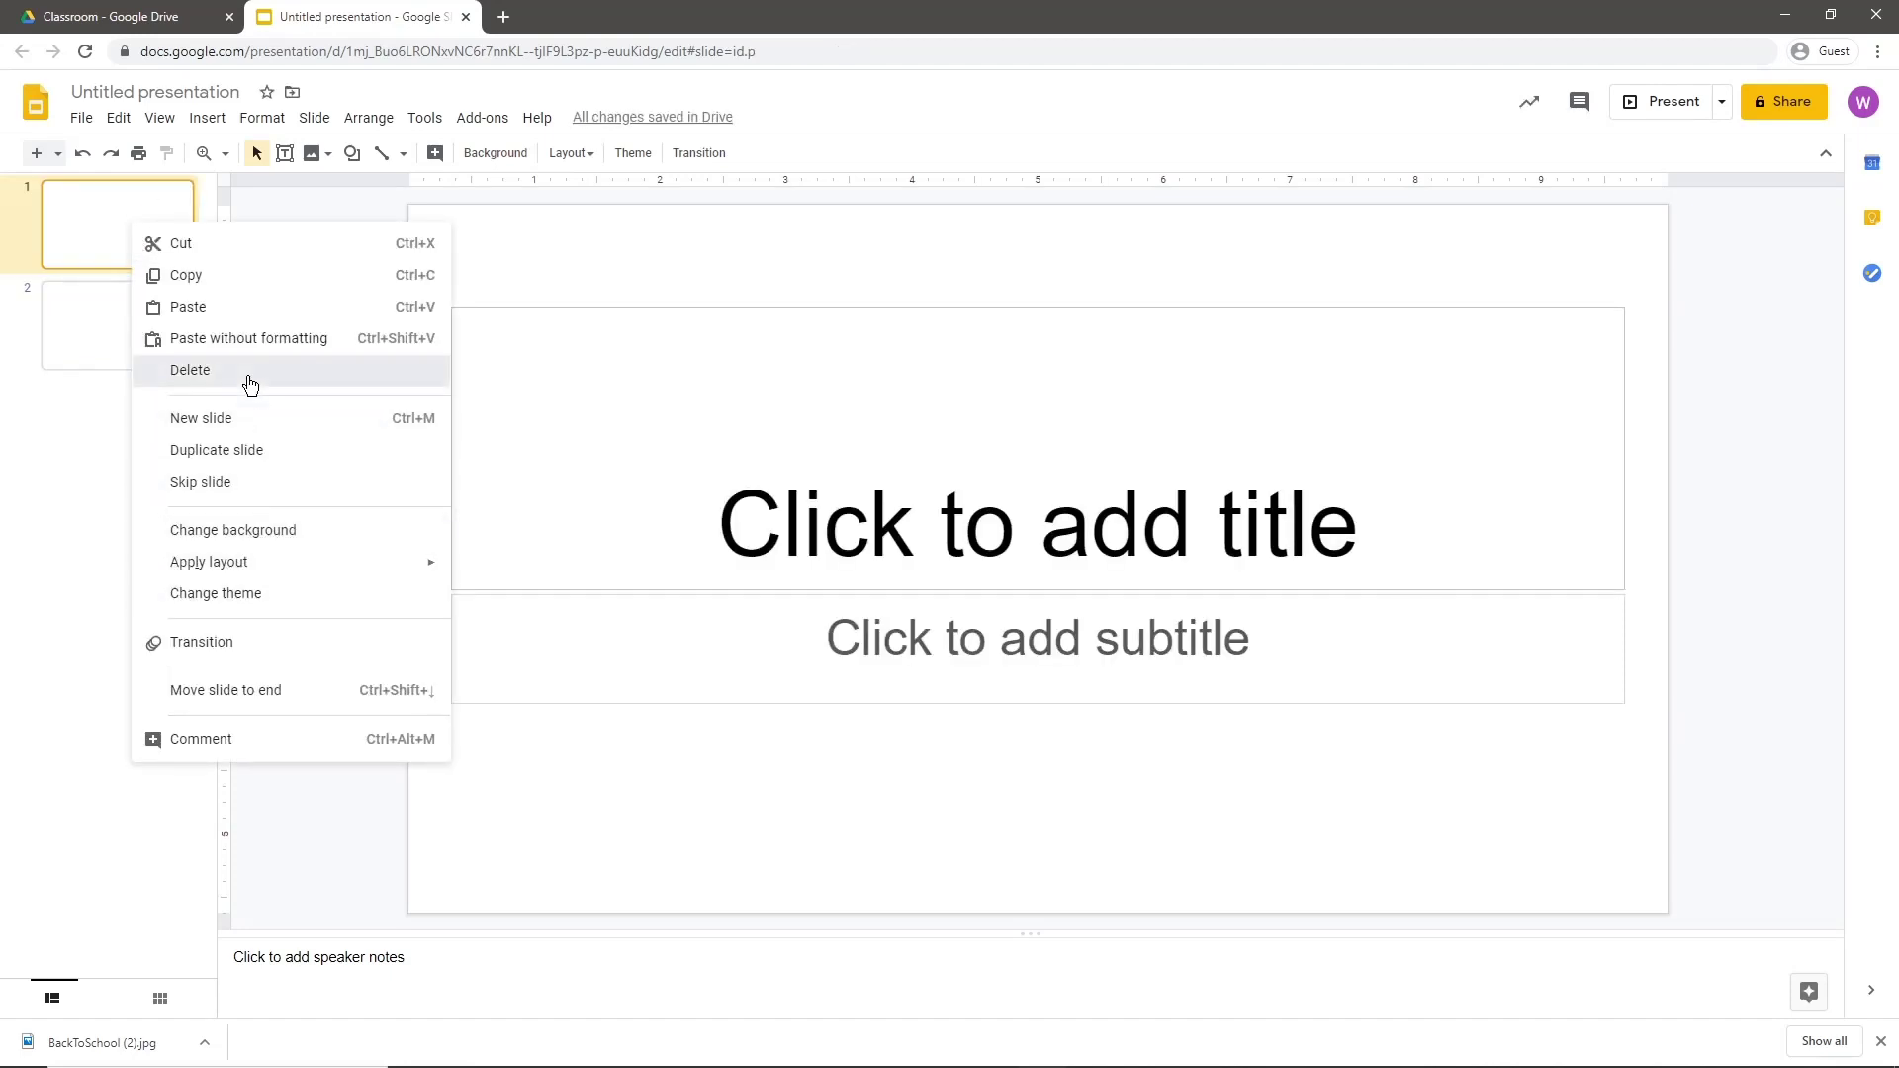
click(251, 372)
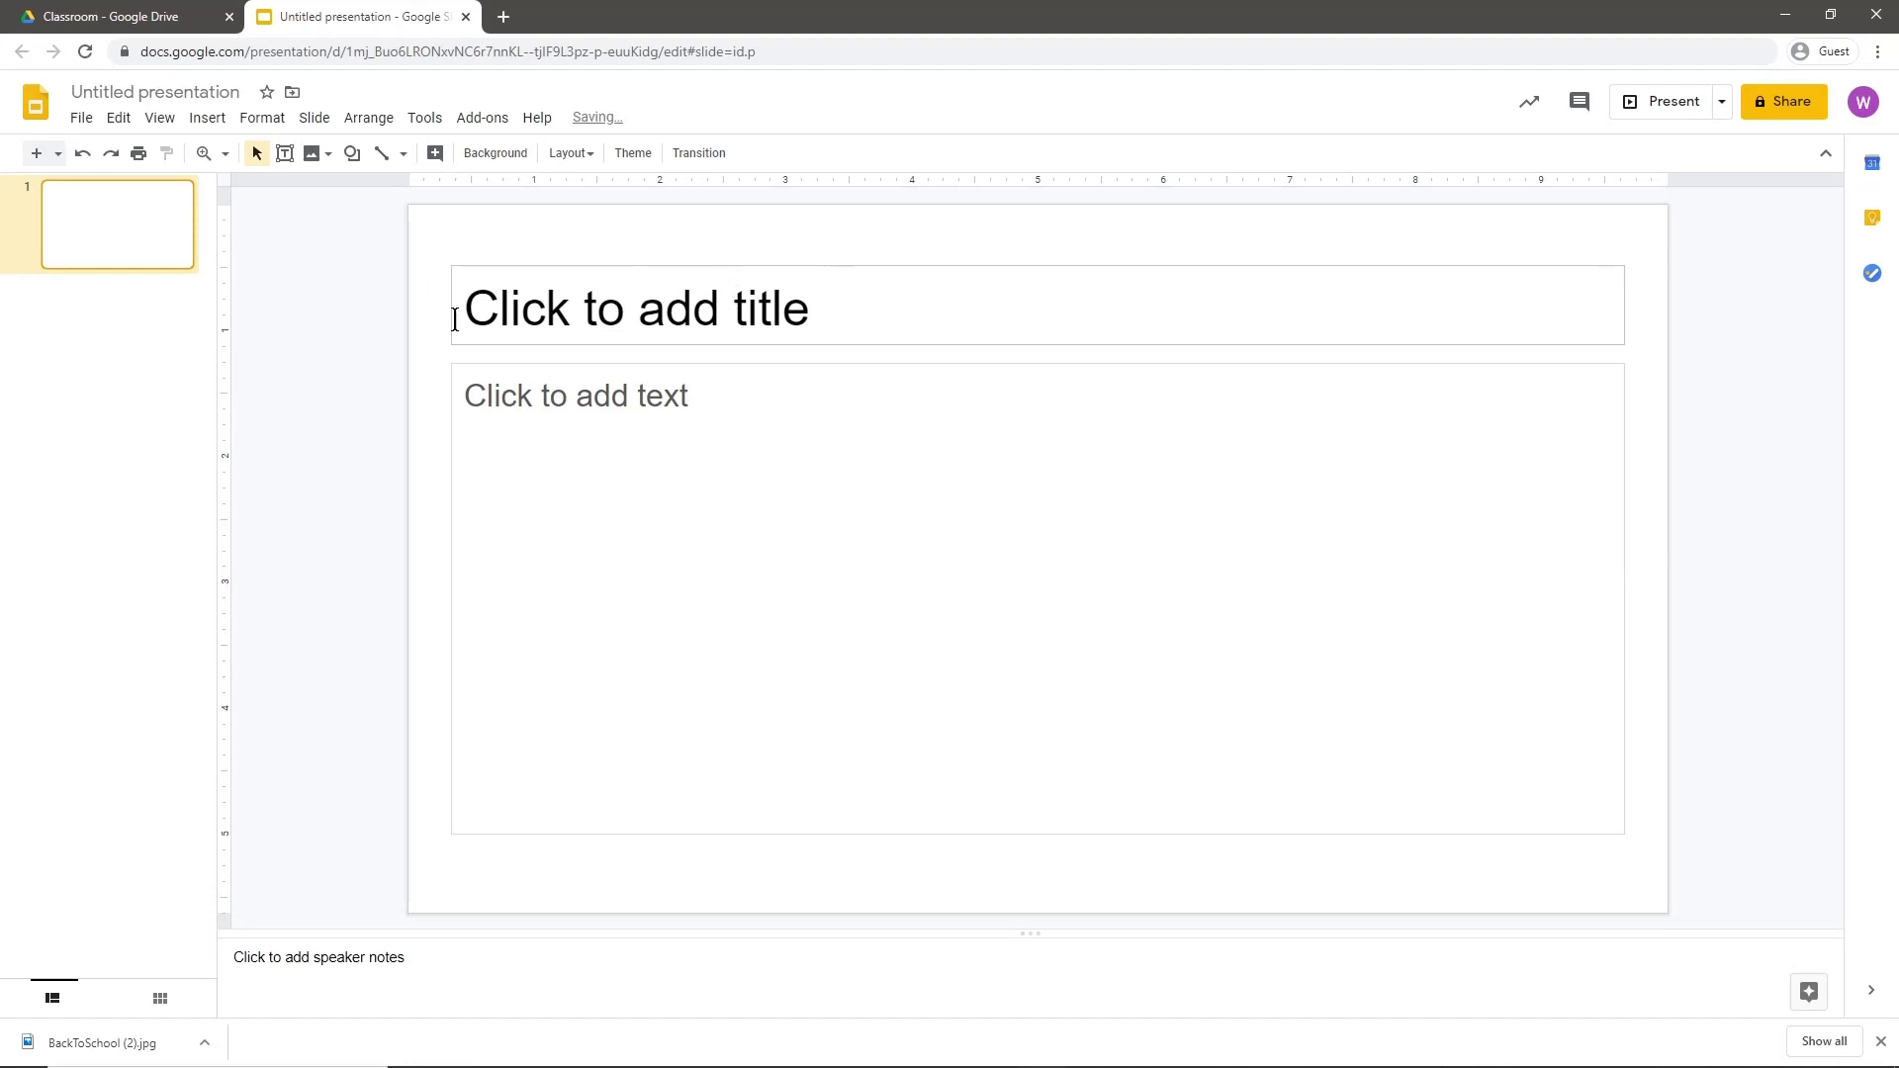
Step: Delete the title placeholder and shrink the body text box into the top-right corner
click(829, 267)
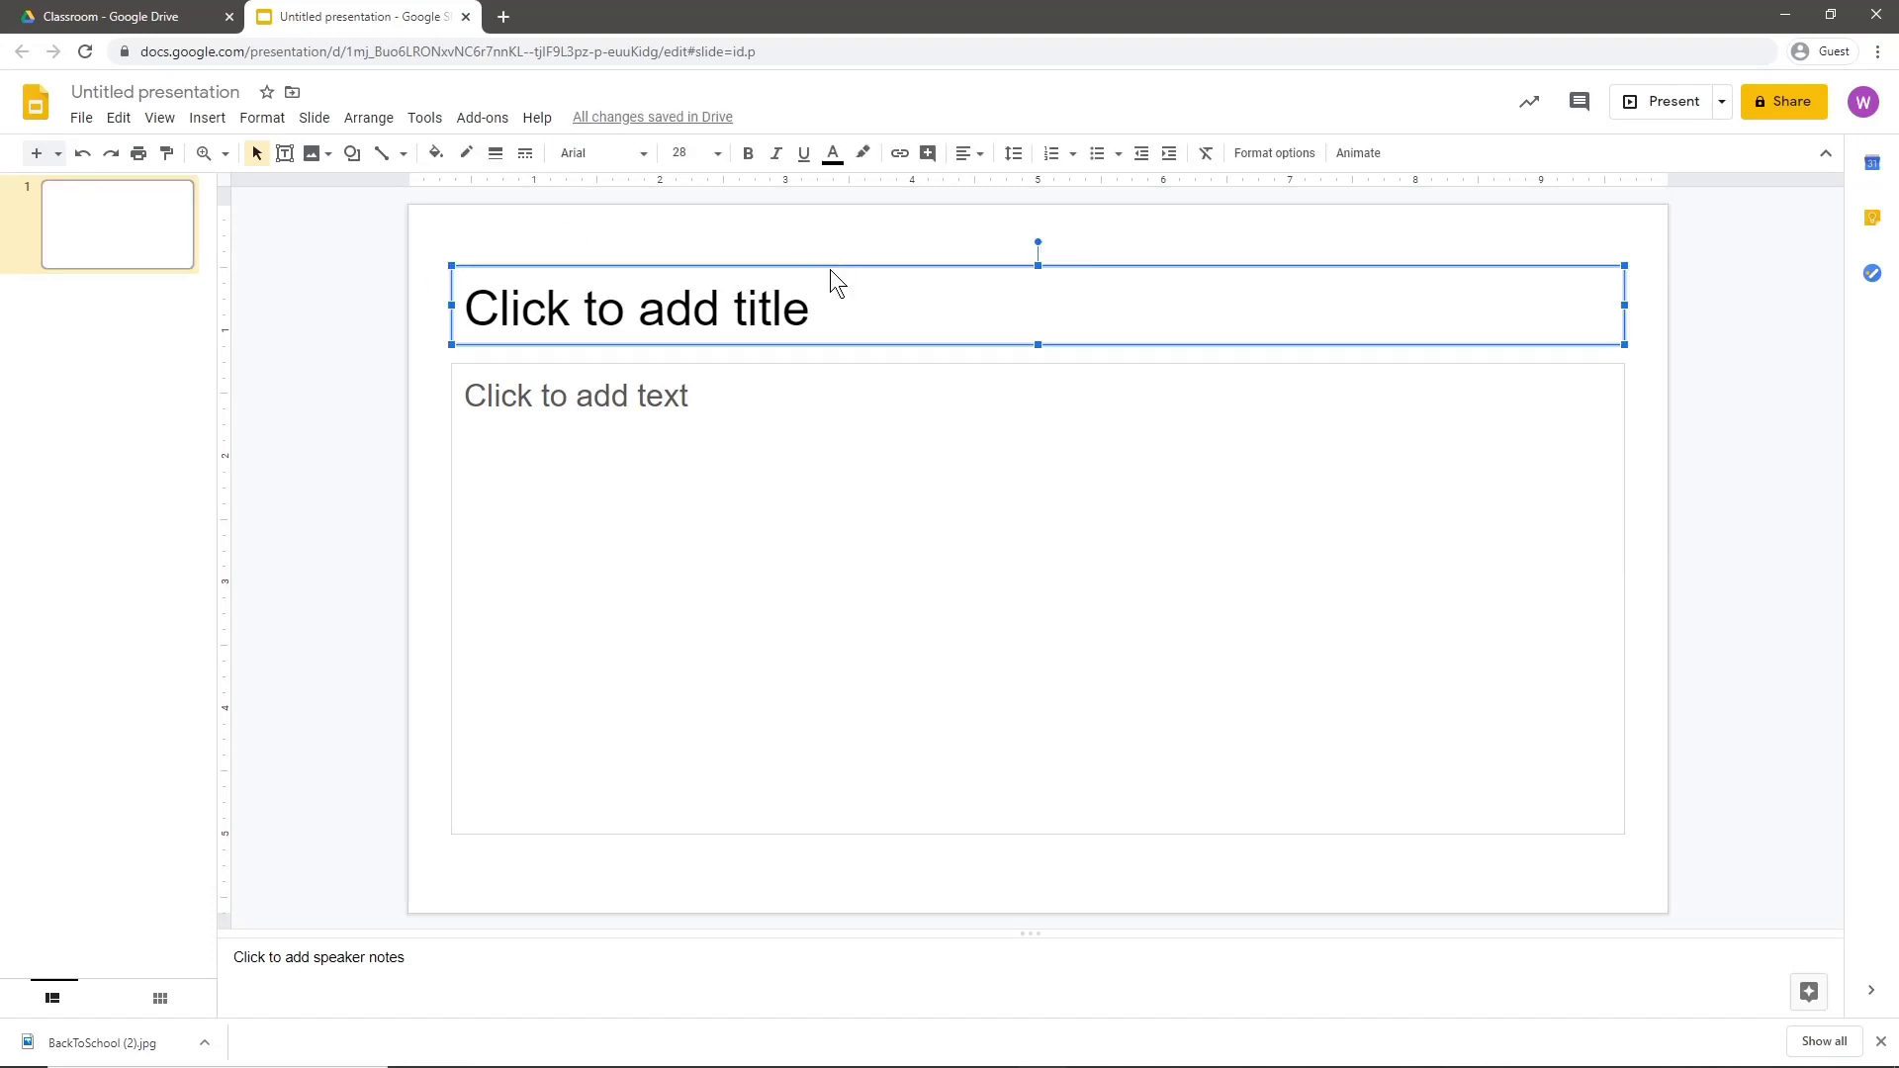
key(Delete)
click(838, 365)
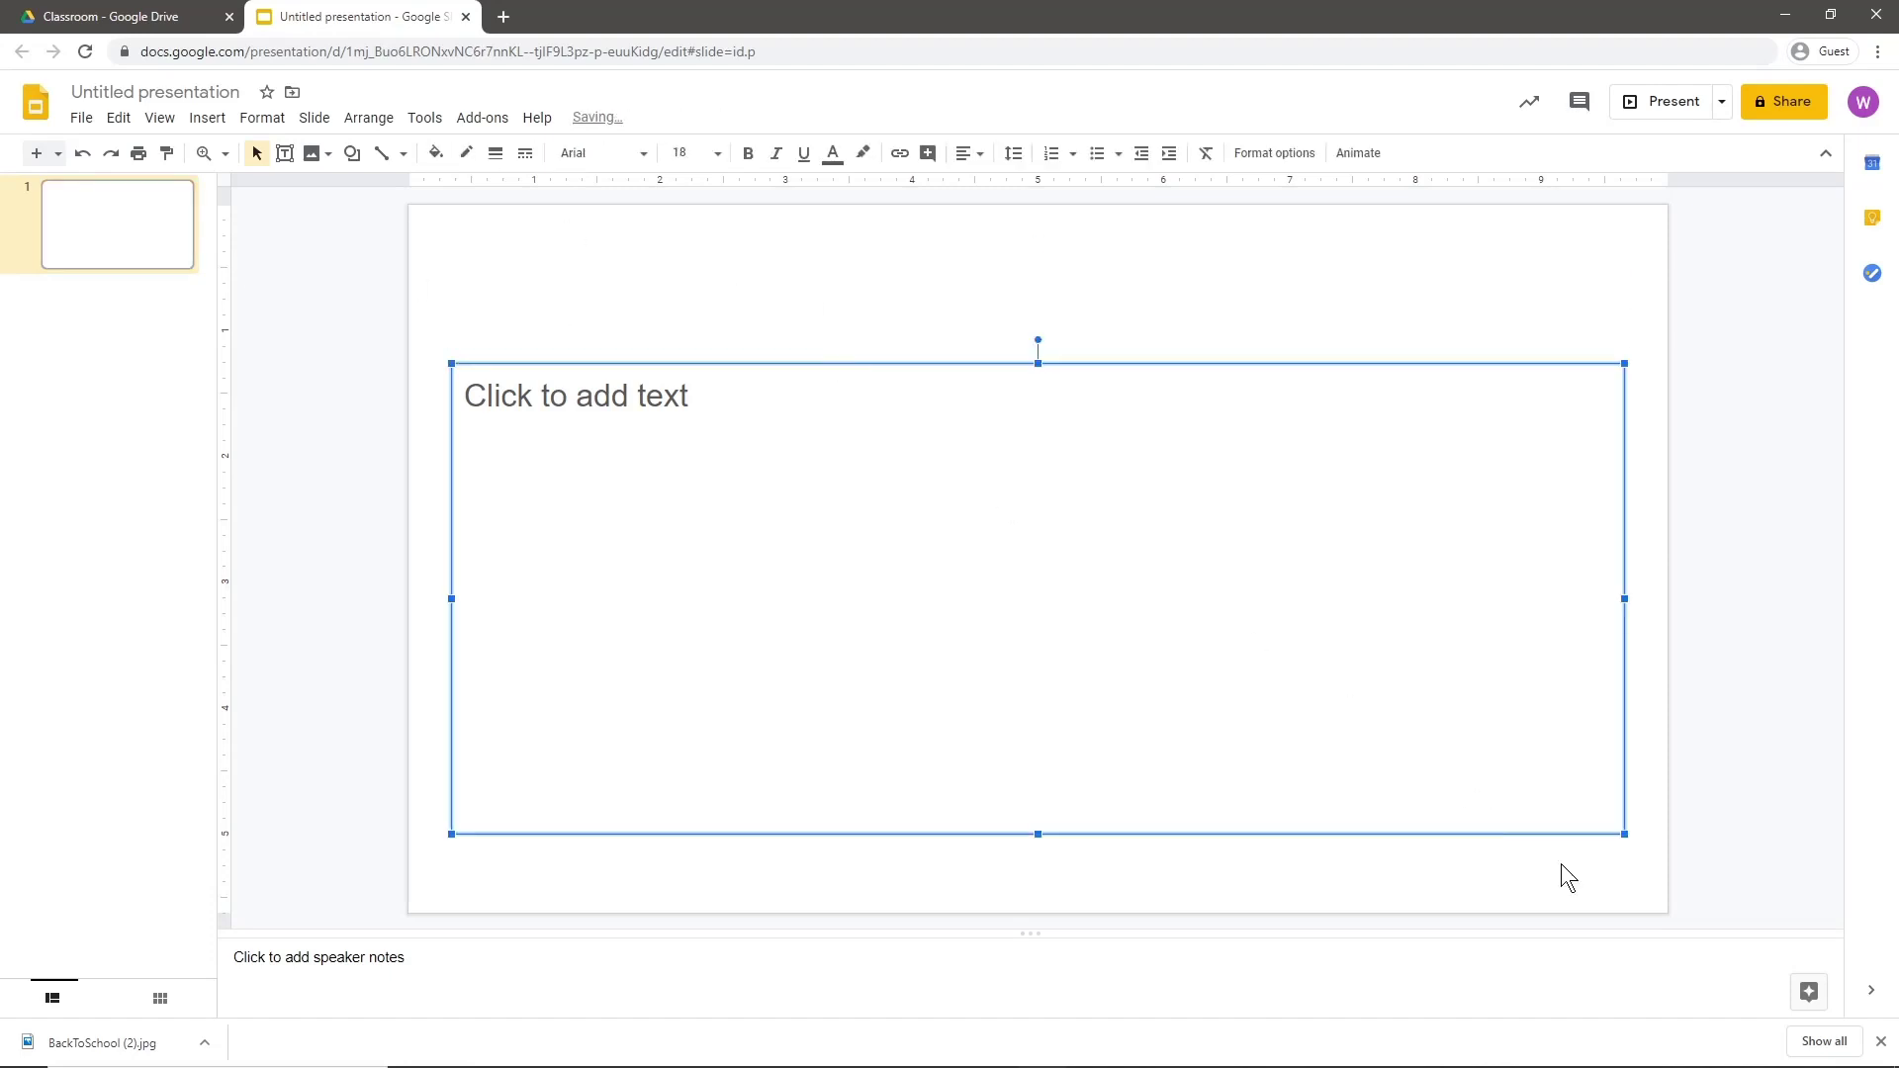
drag(1624, 836, 1615, 280)
click(1433, 445)
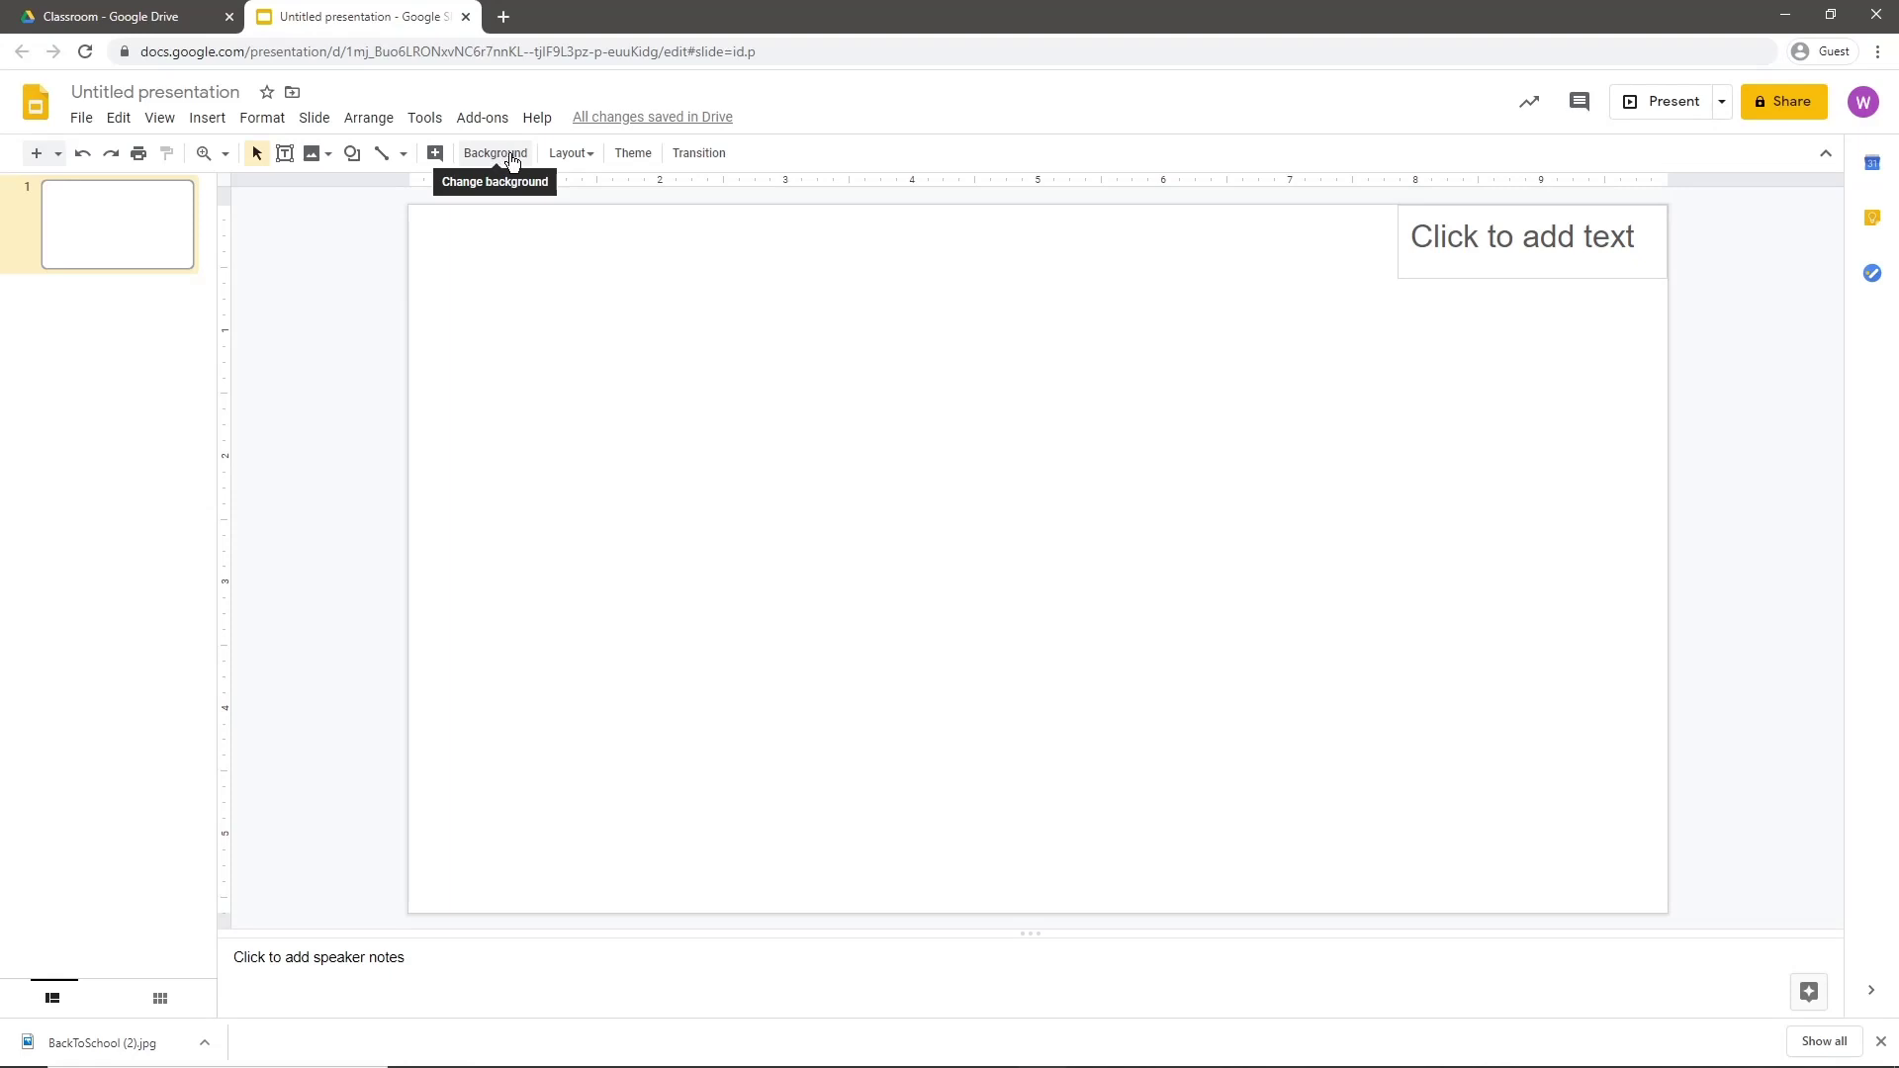
Step: Upload BackToSchool (2).jpg as the slide's background image
click(505, 155)
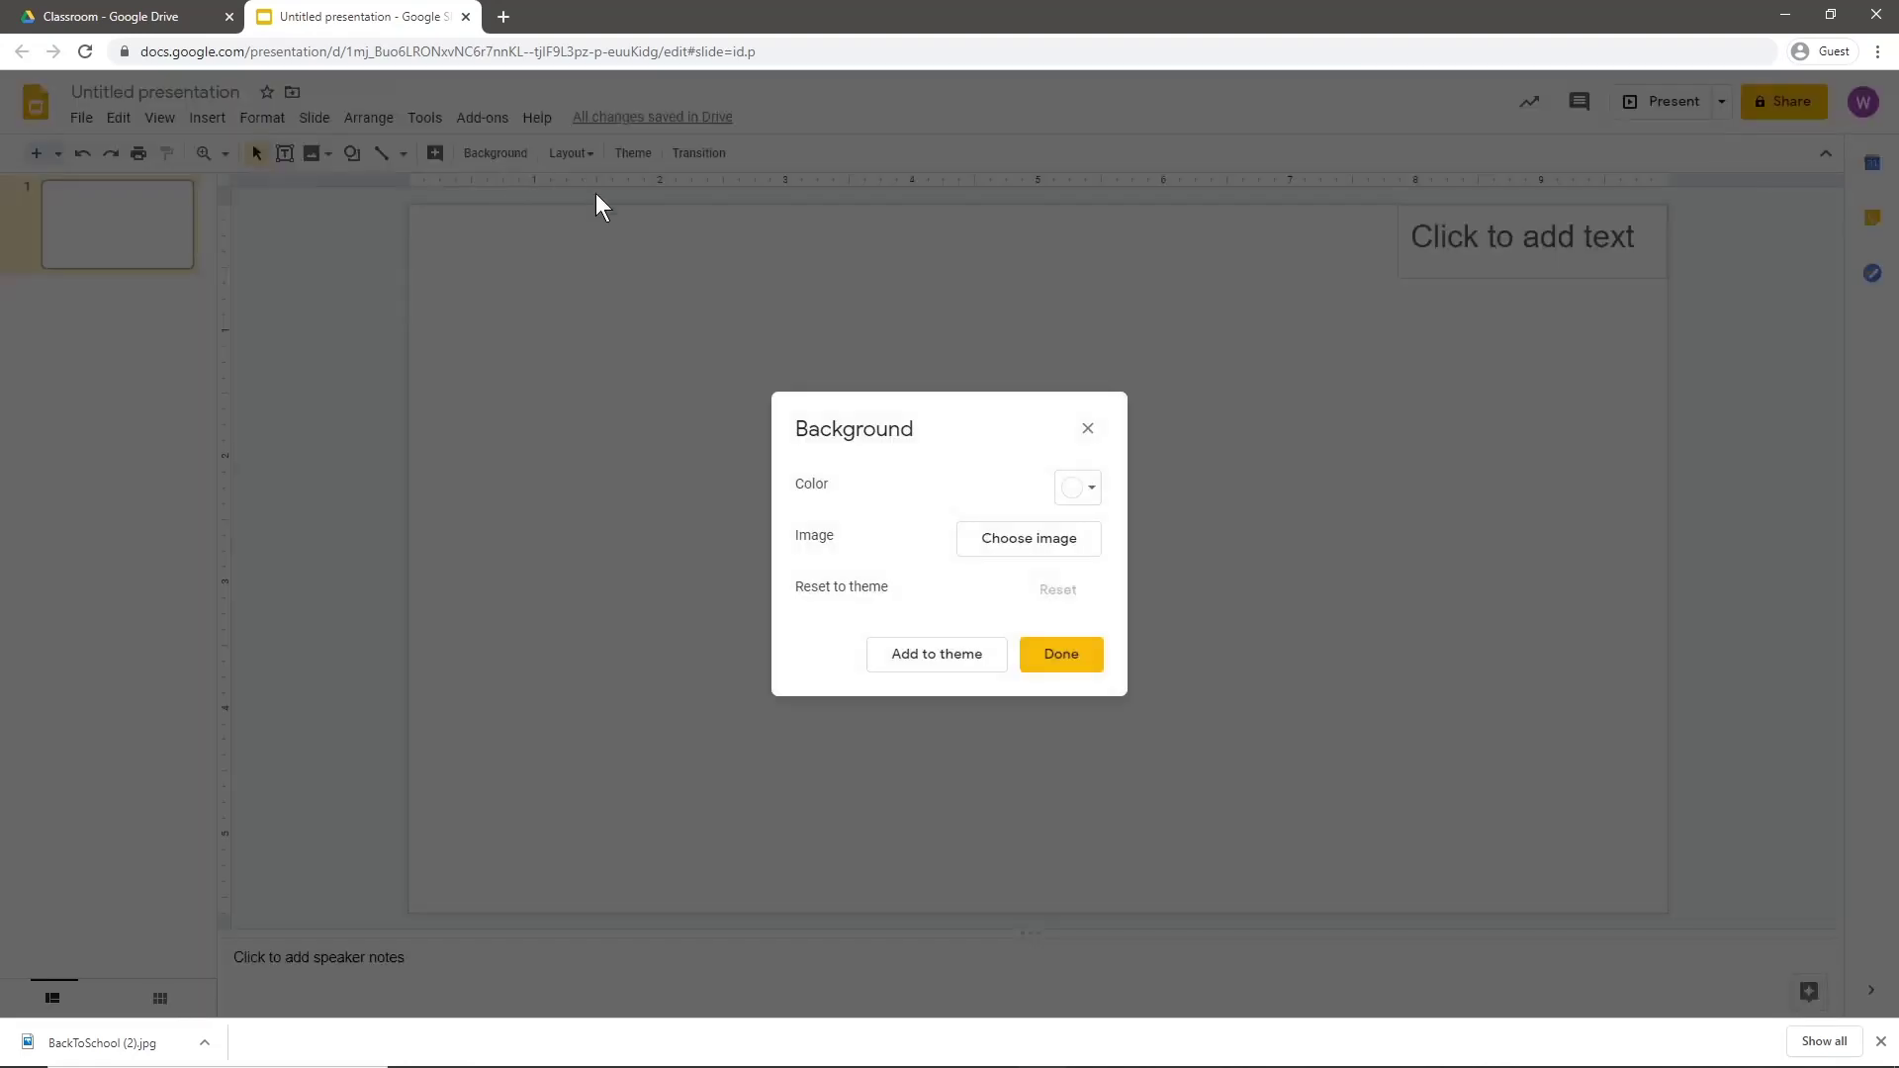
click(1025, 538)
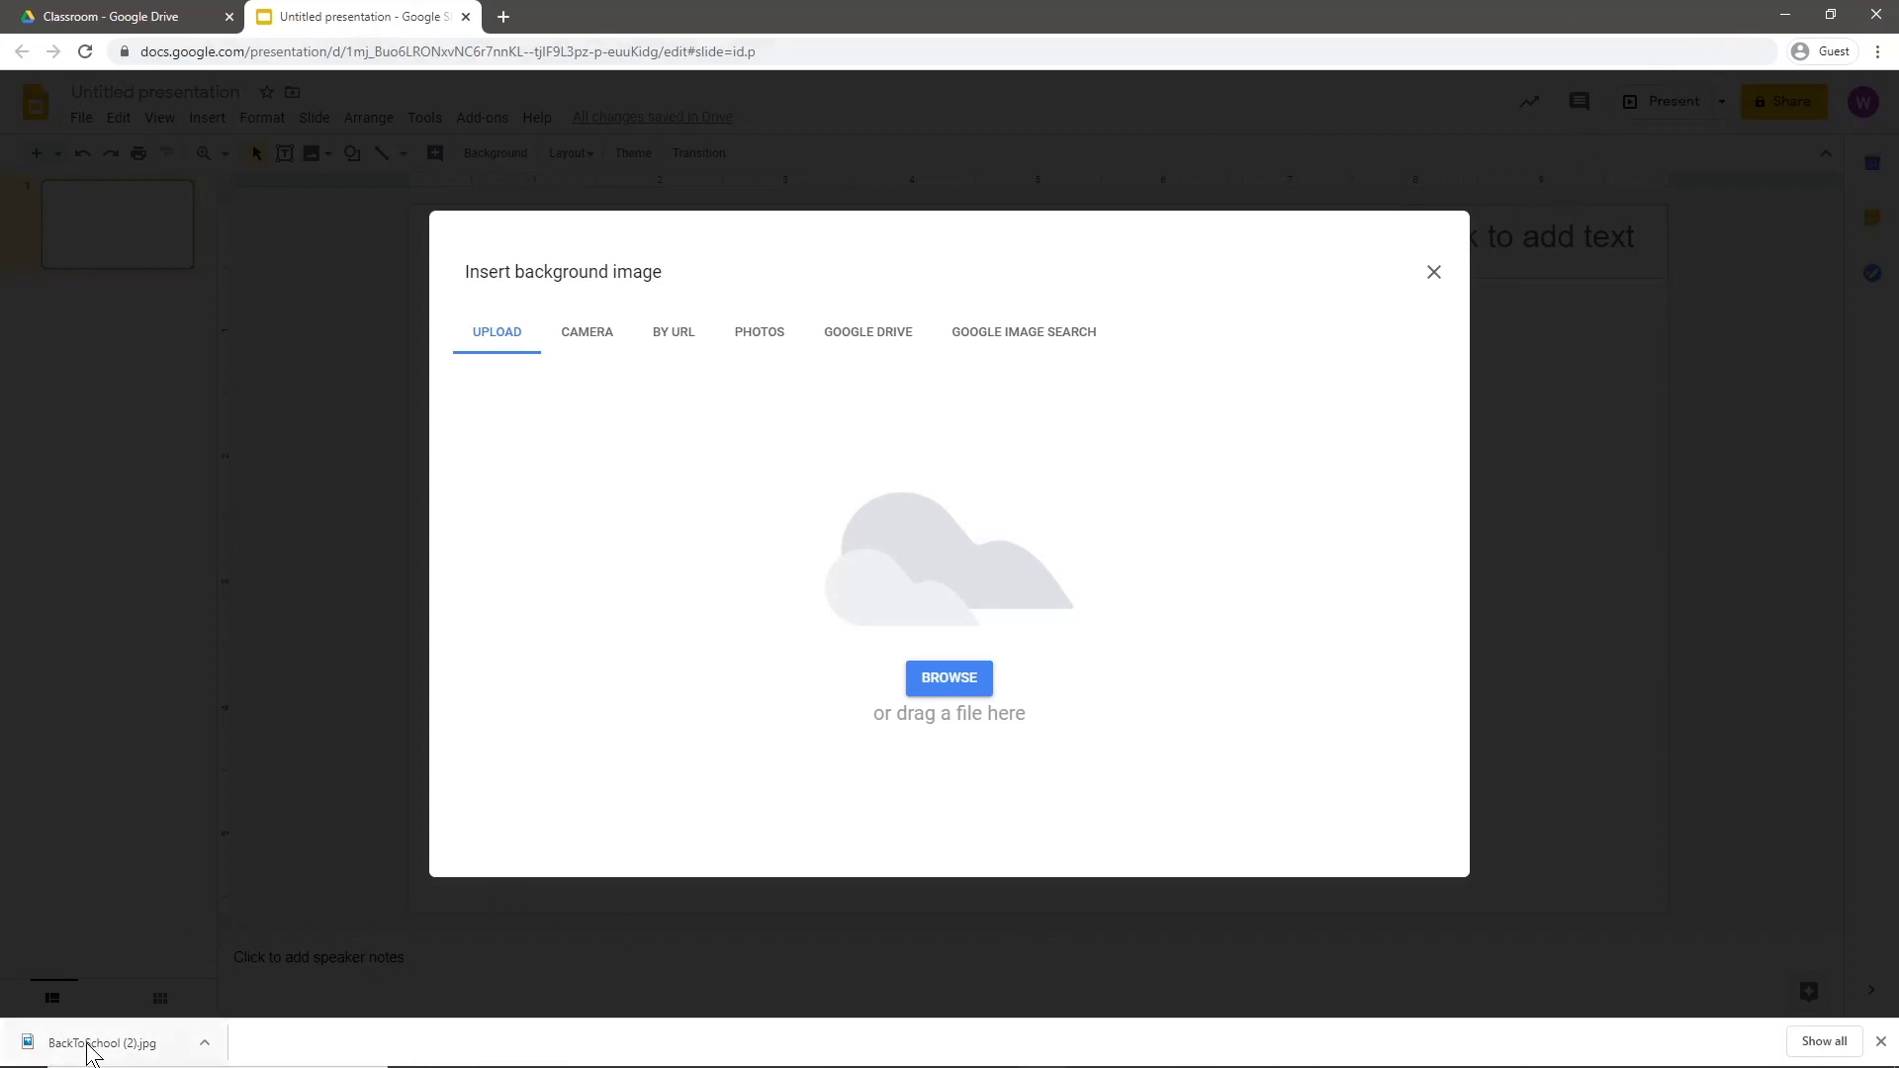
drag(87, 1050, 855, 572)
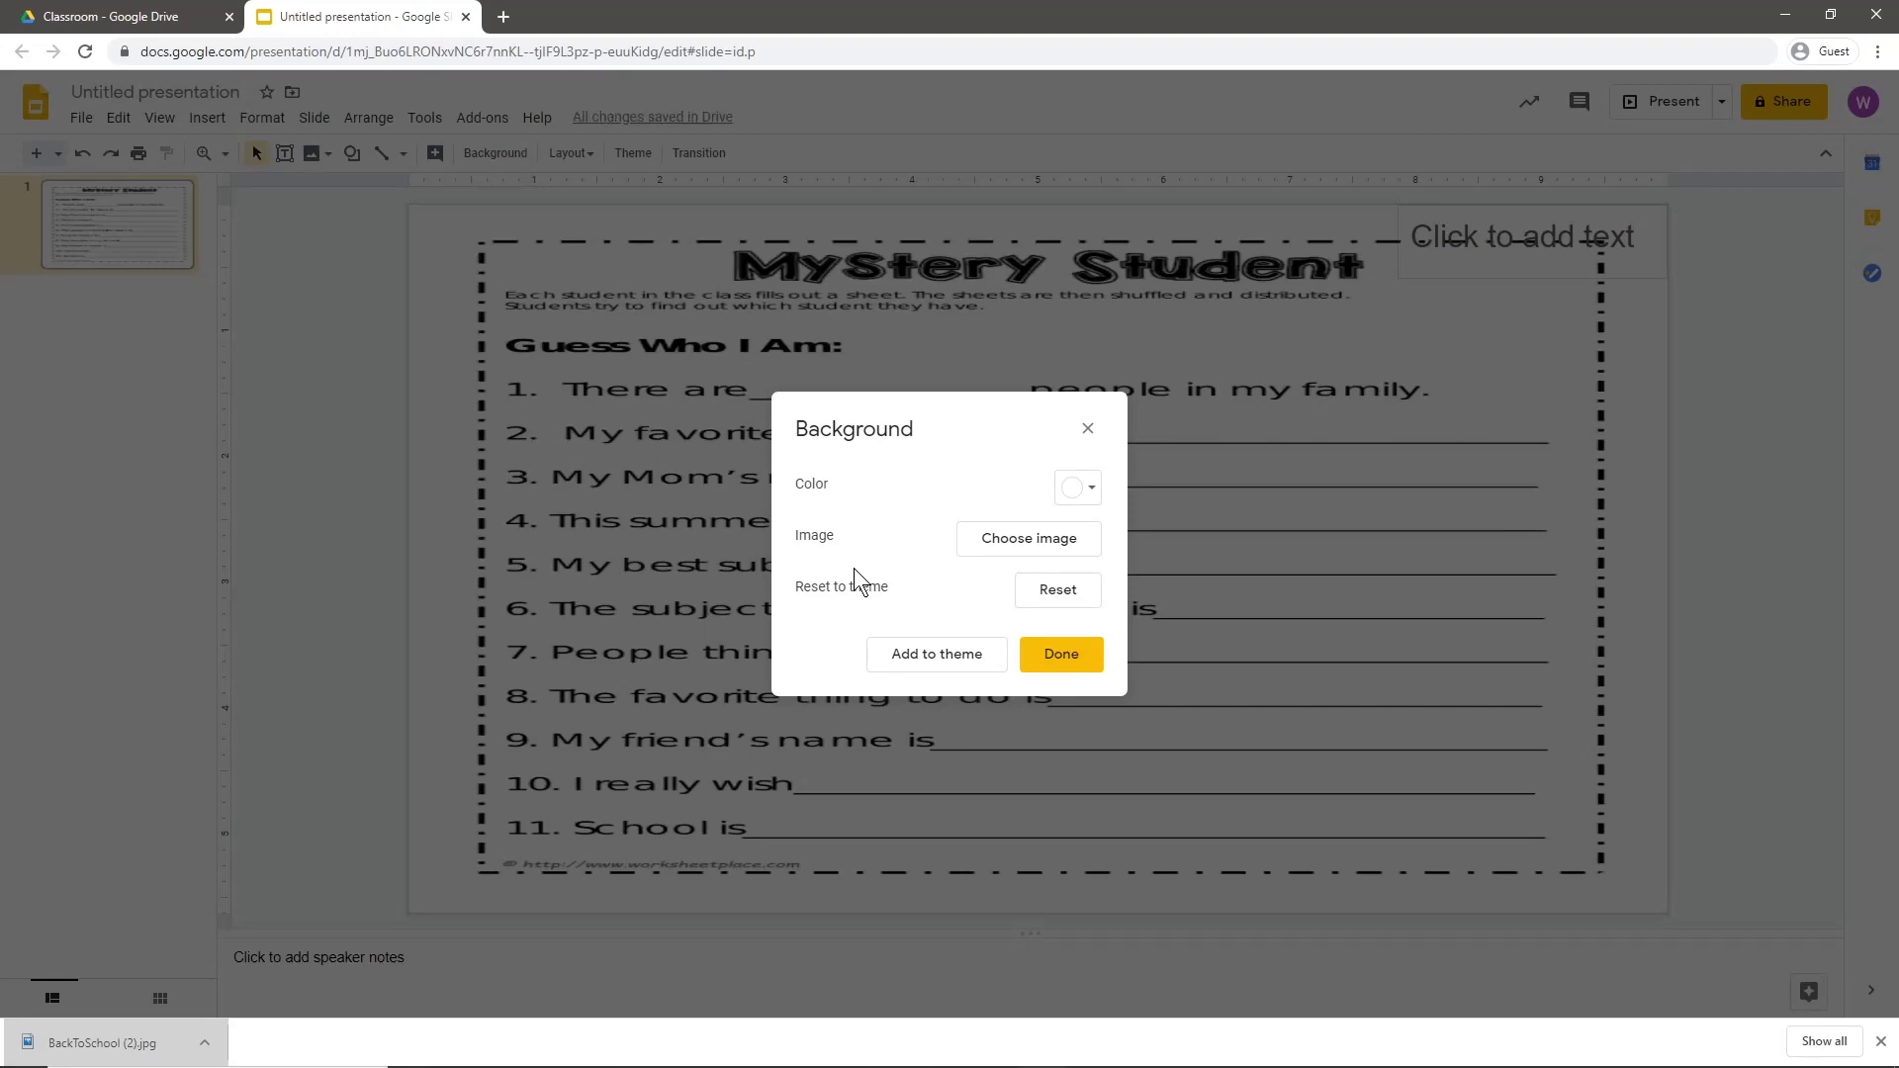
click(1076, 657)
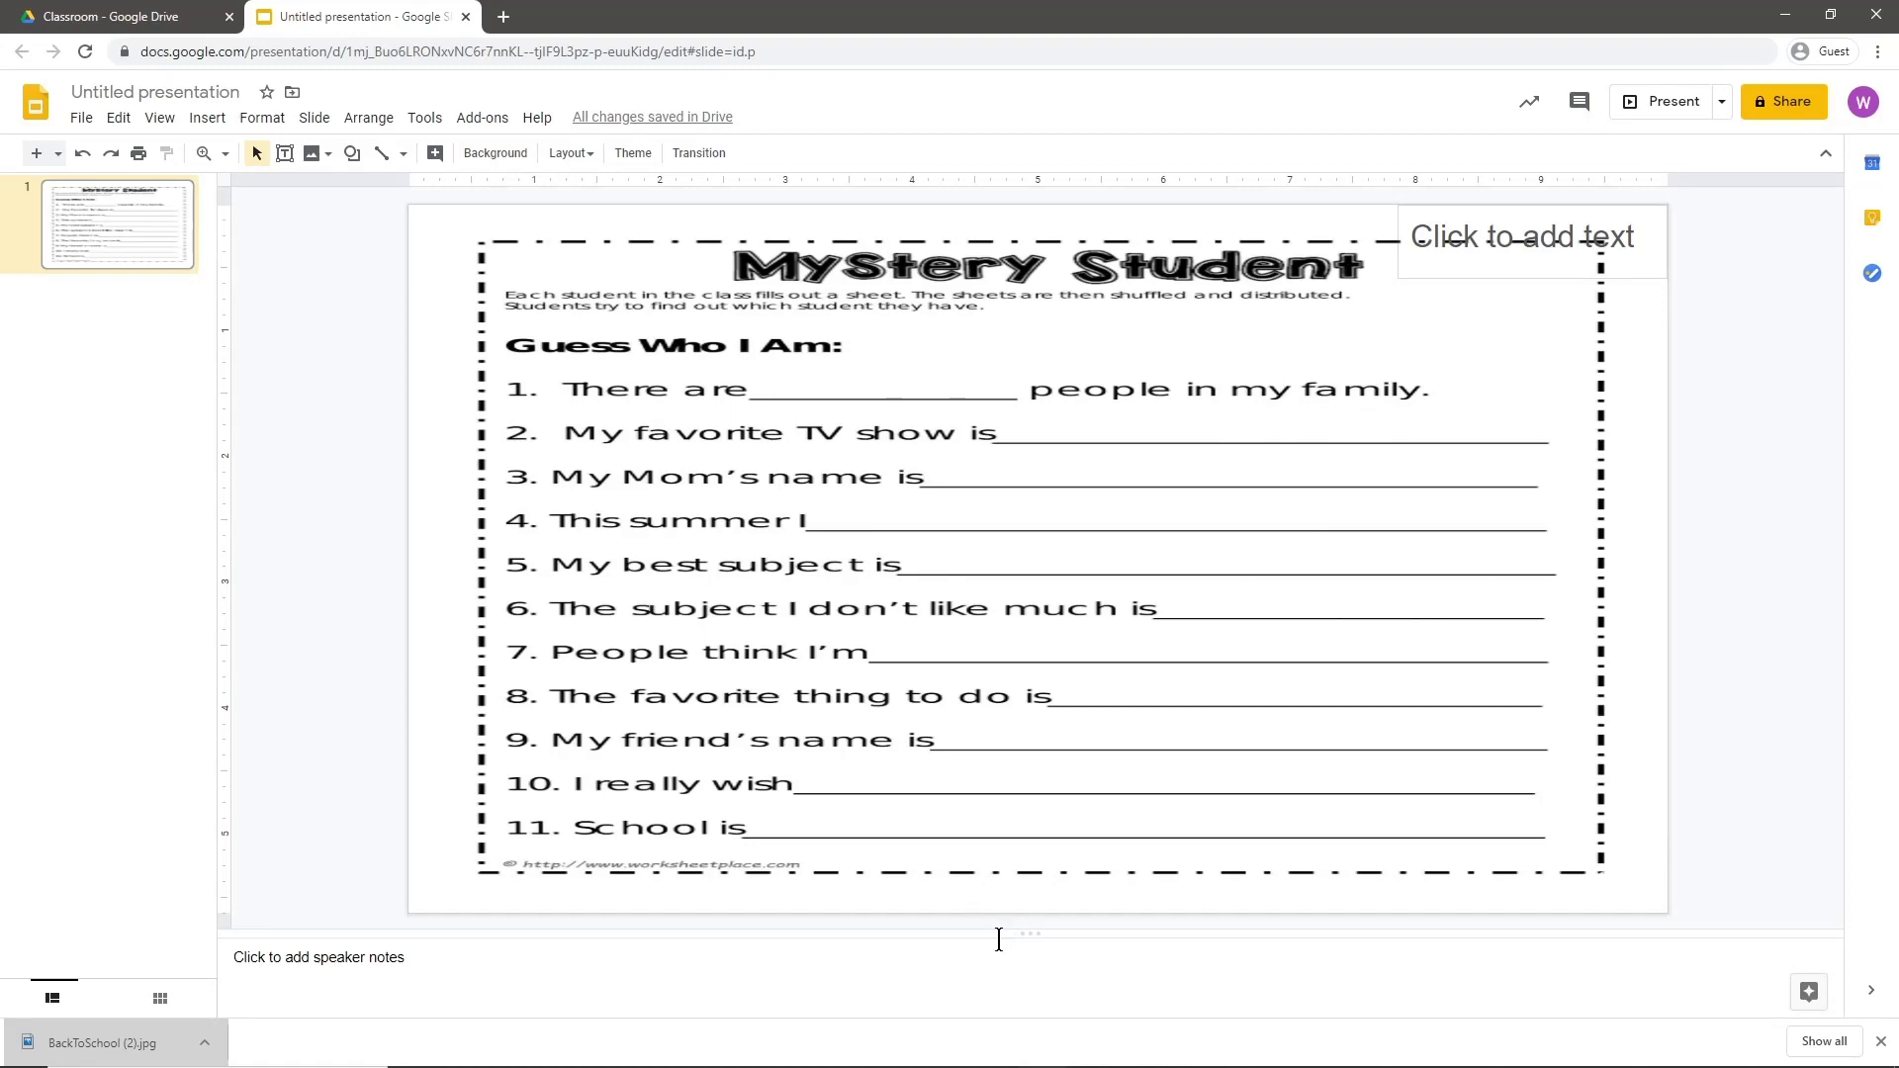
Step: Set a custom 8.5 × 11 inch page size in Page setup
drag(1038, 934, 1043, 983)
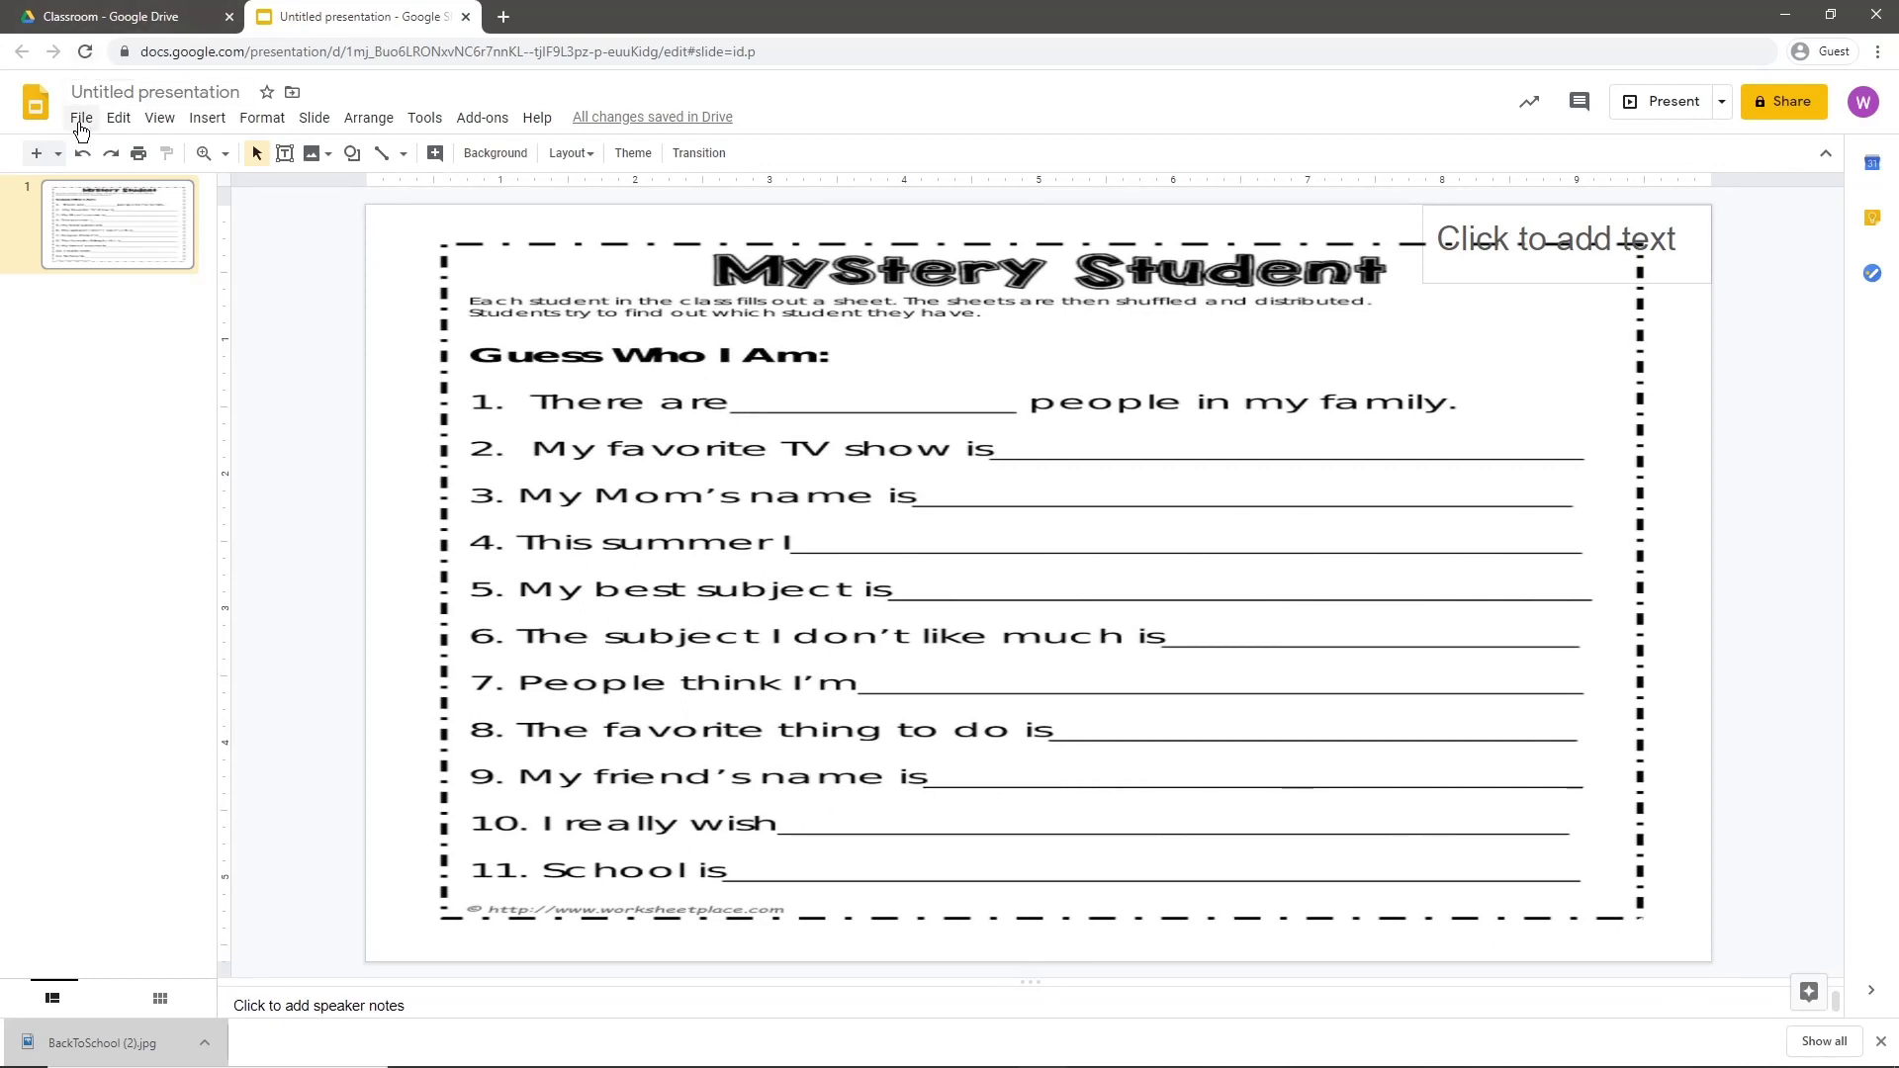
click(81, 120)
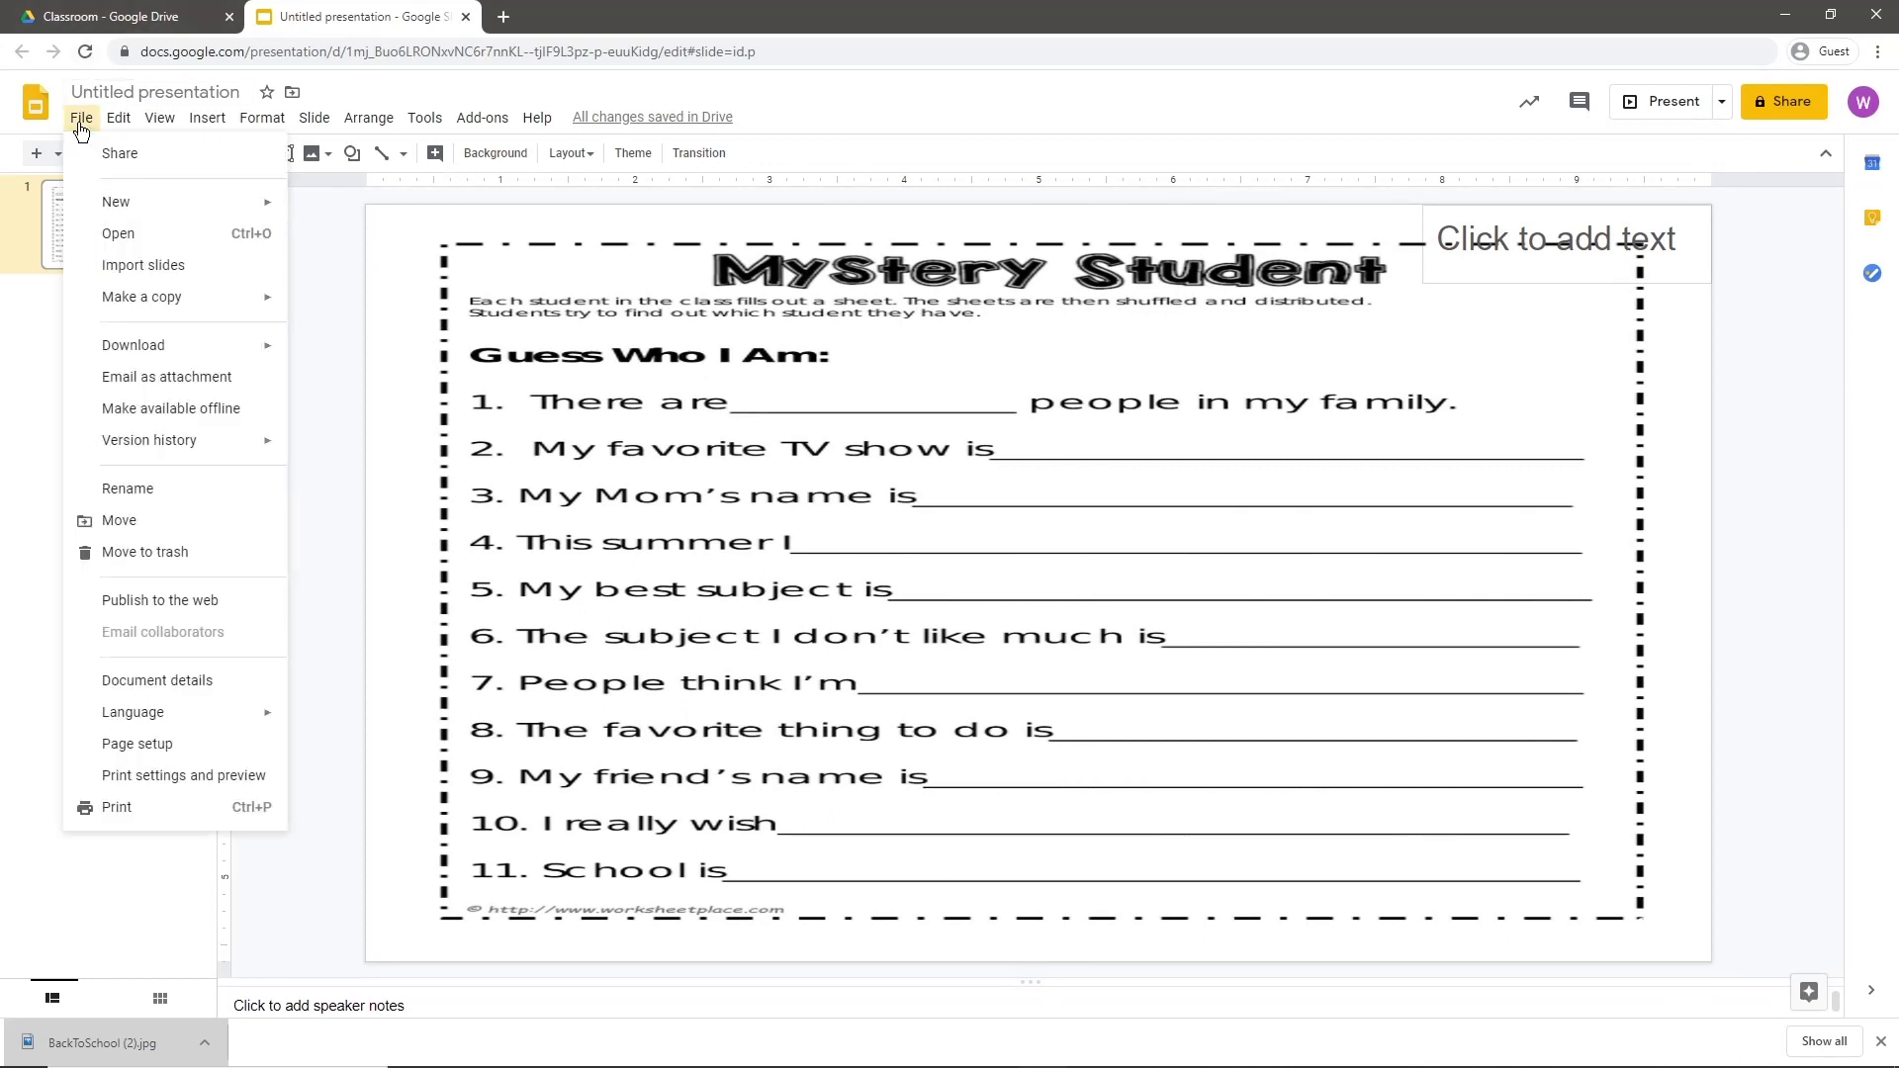
click(168, 744)
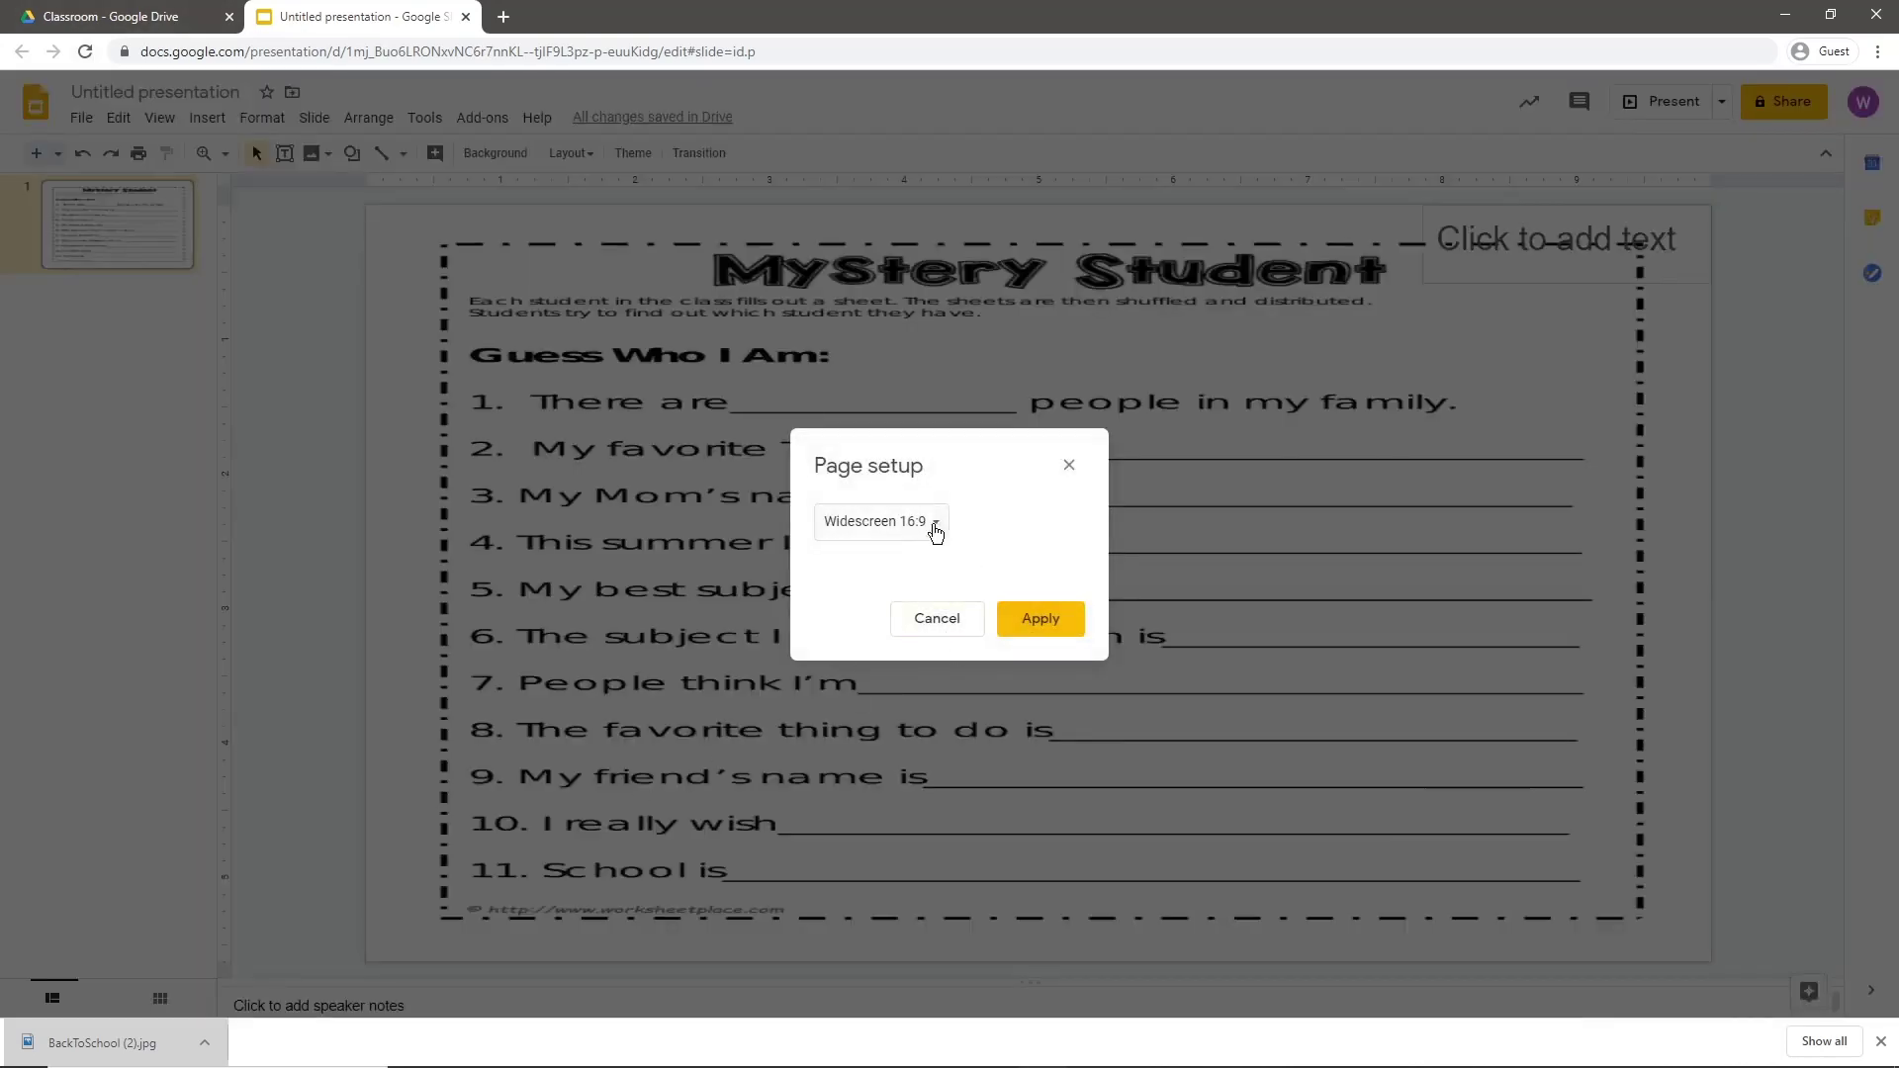
click(931, 527)
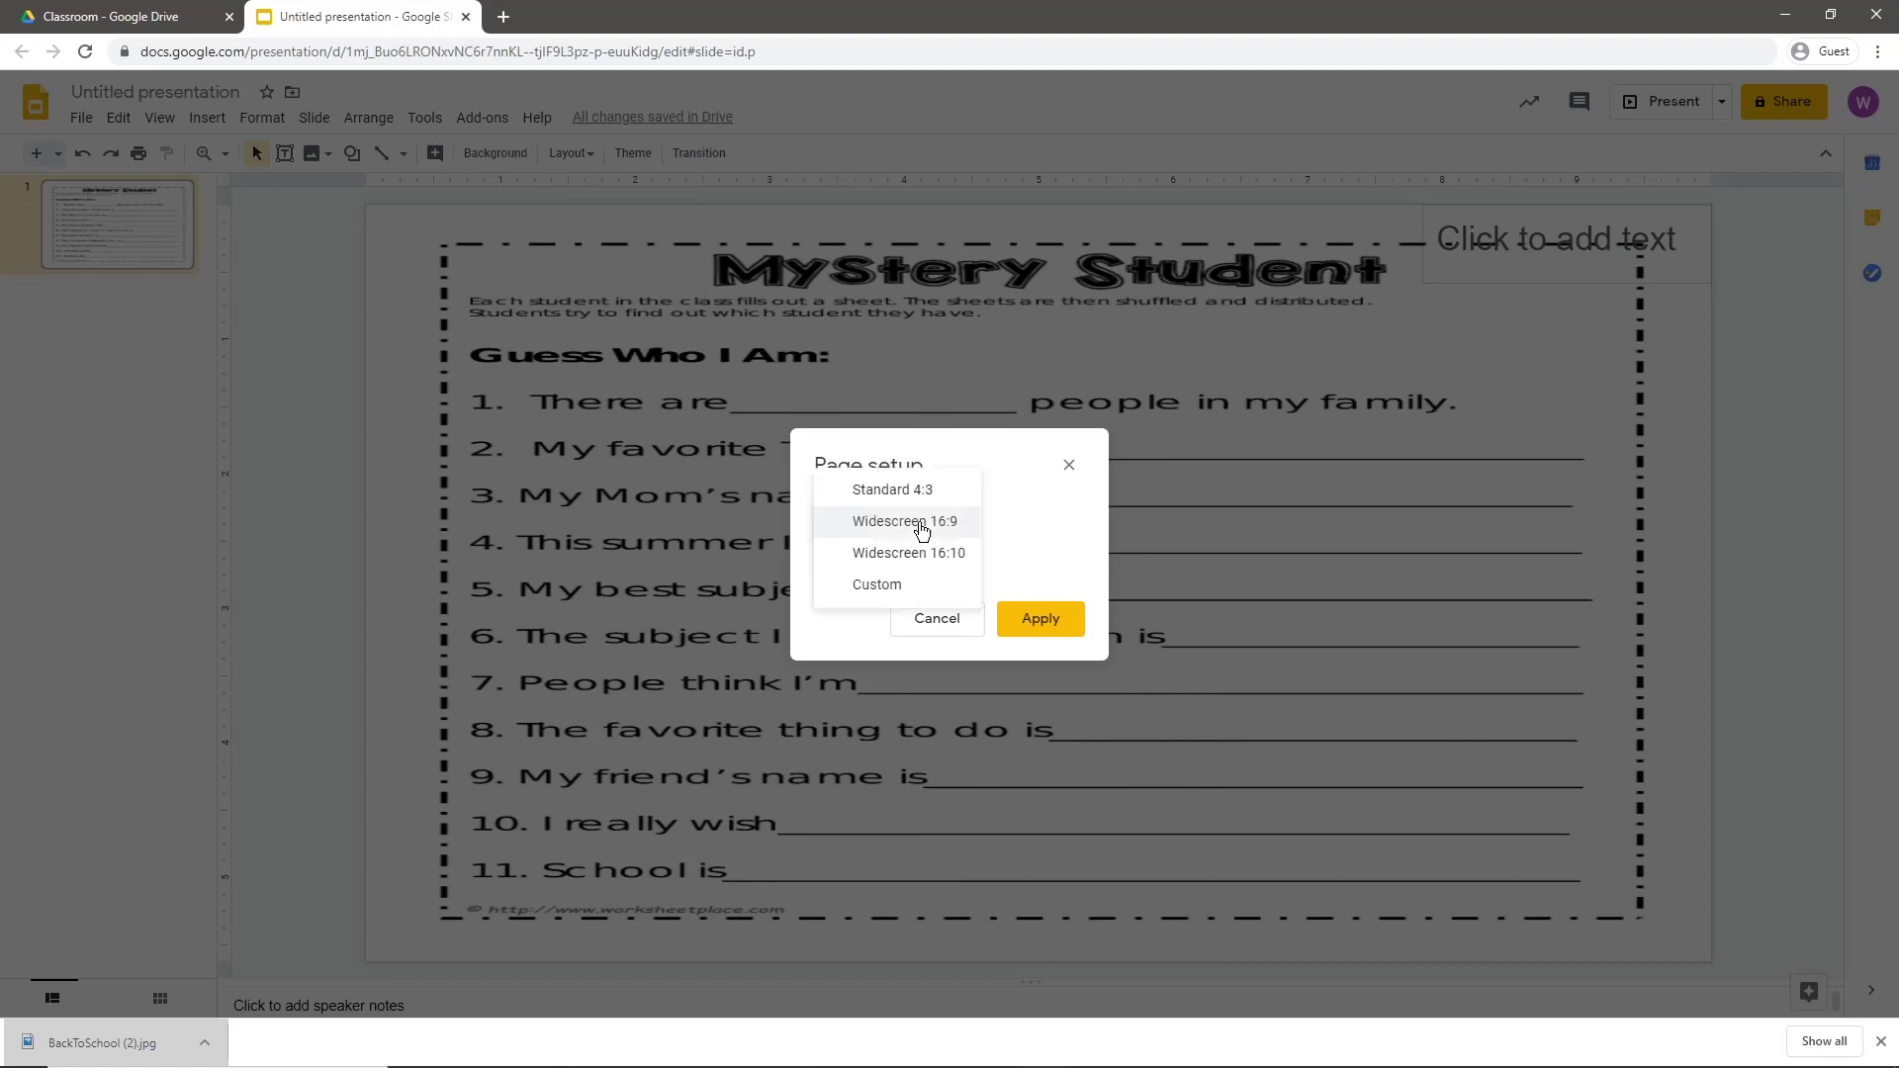
click(915, 586)
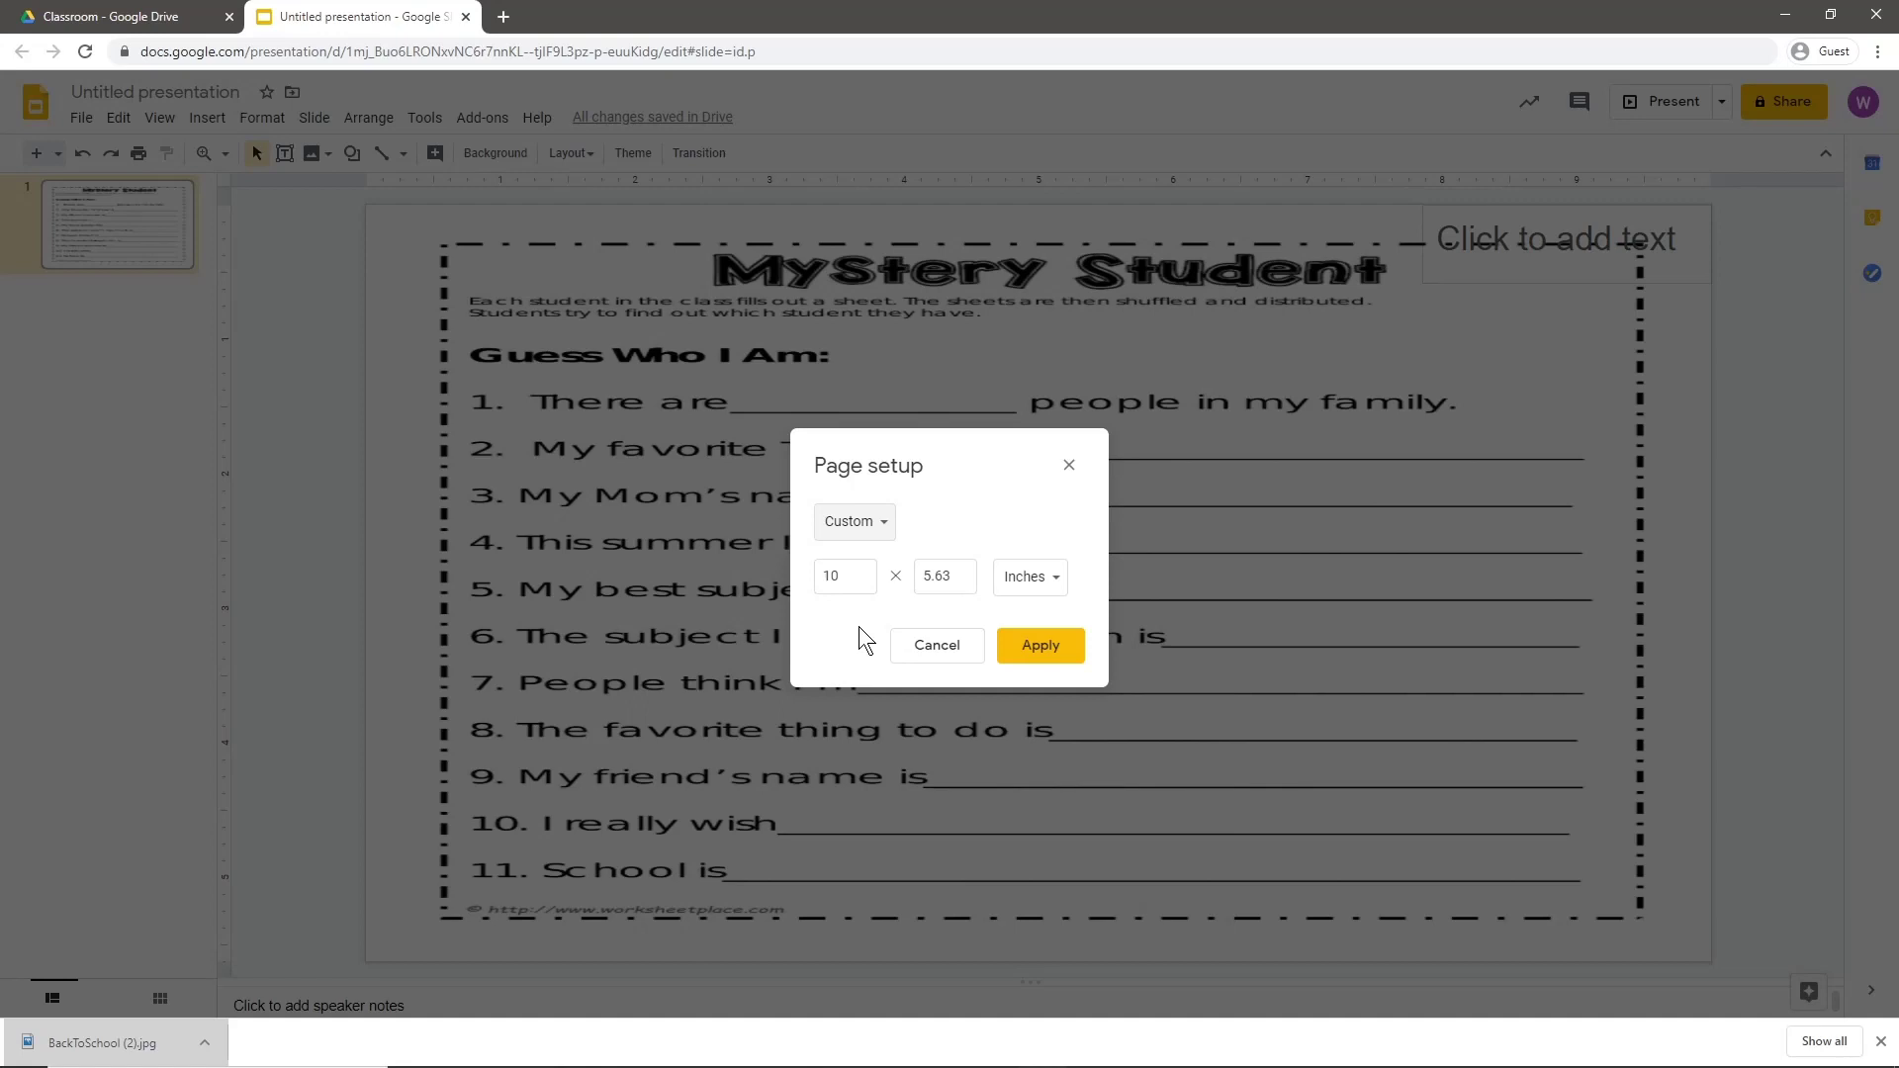
drag(856, 584, 757, 594)
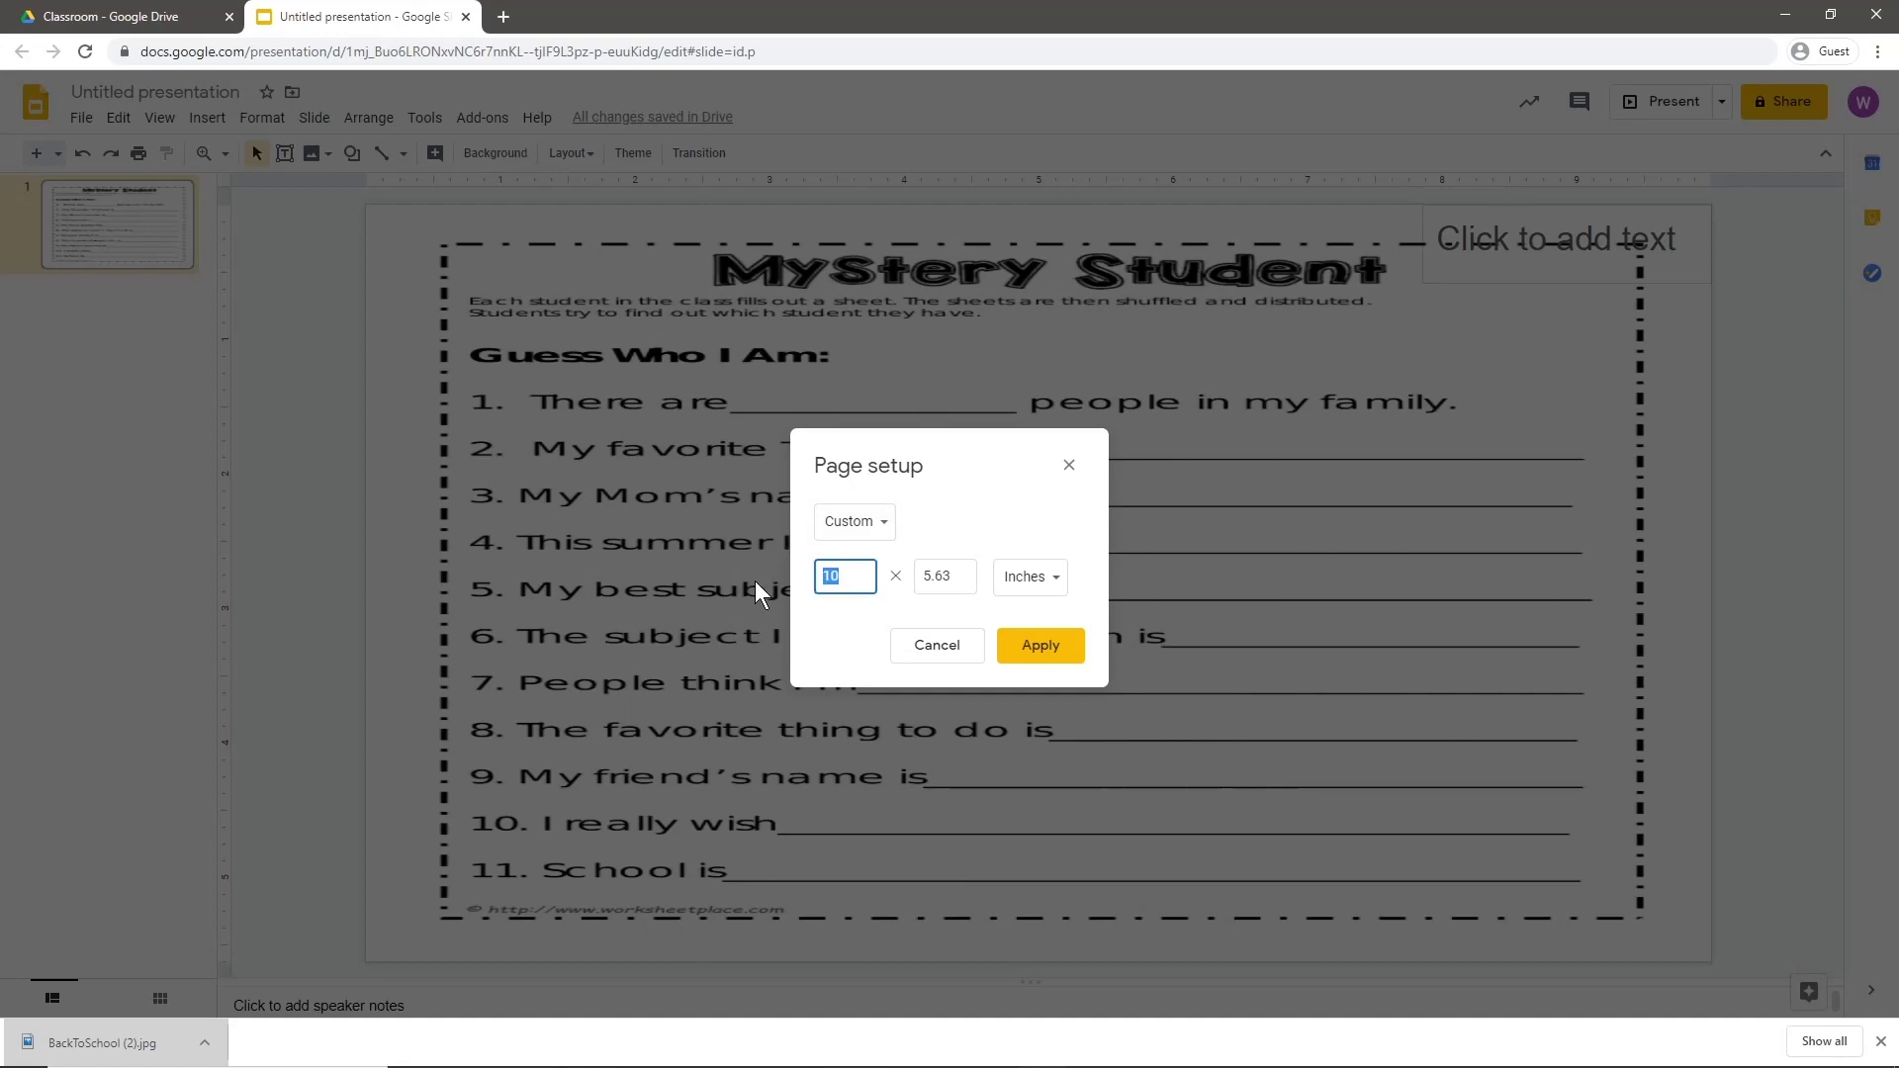
text(8.5)
drag(959, 577, 916, 586)
text(11)
click(1038, 645)
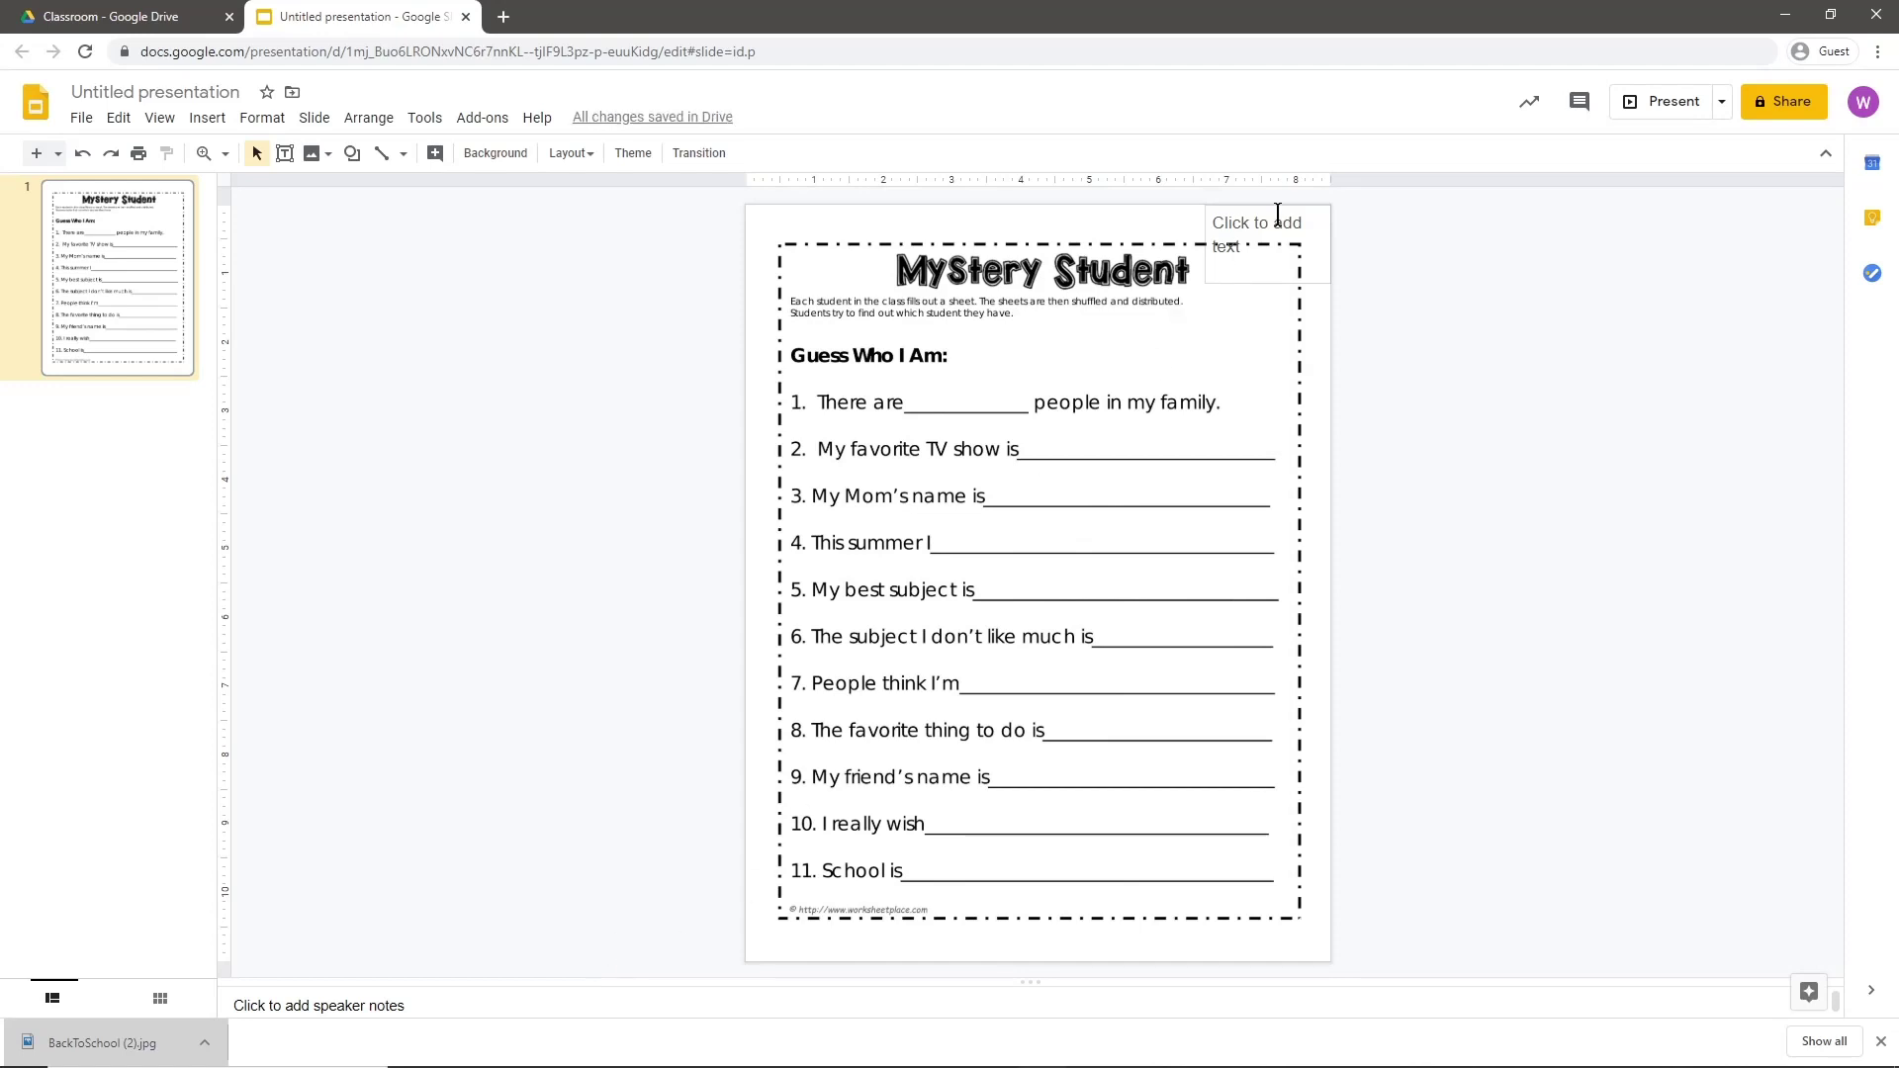
Step: Move the text box beside 'Guess Who I Am:' and set its text to 14 pt black
click(1223, 259)
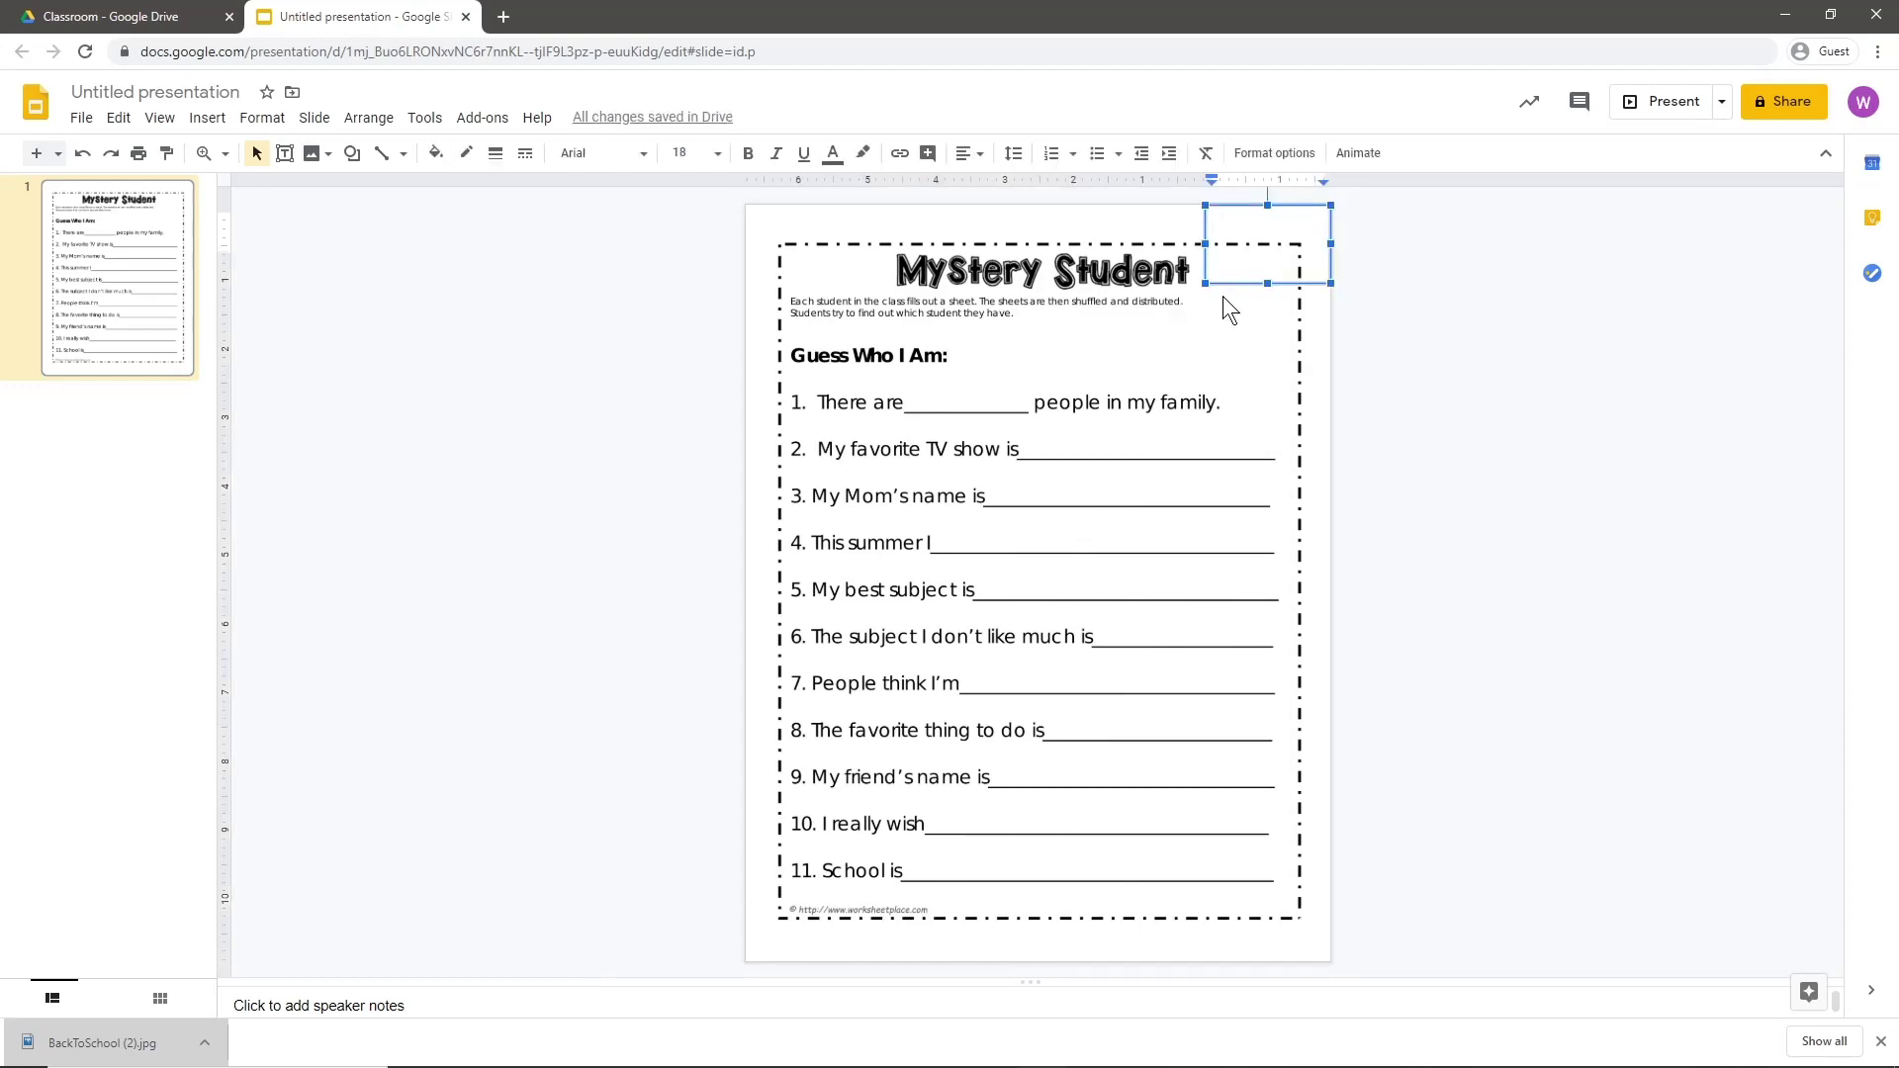
drag(1240, 281, 1106, 339)
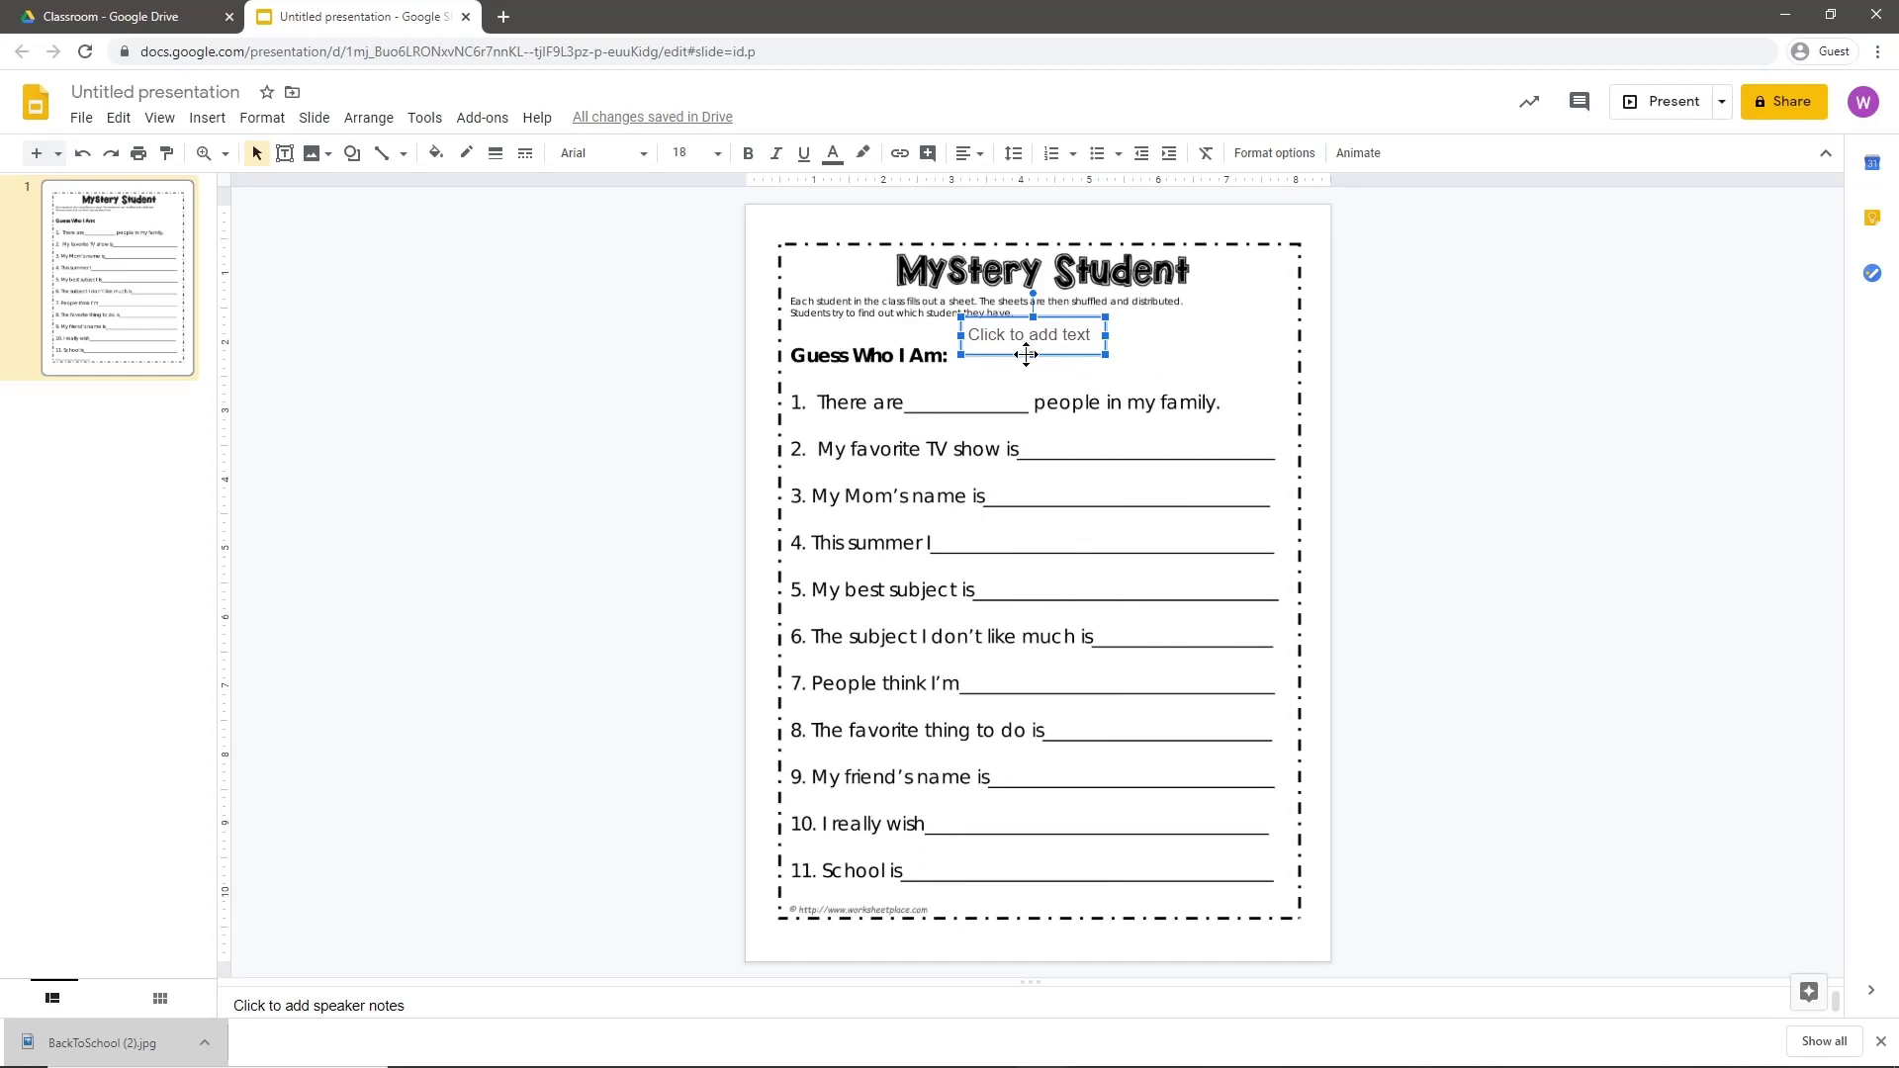
click(718, 154)
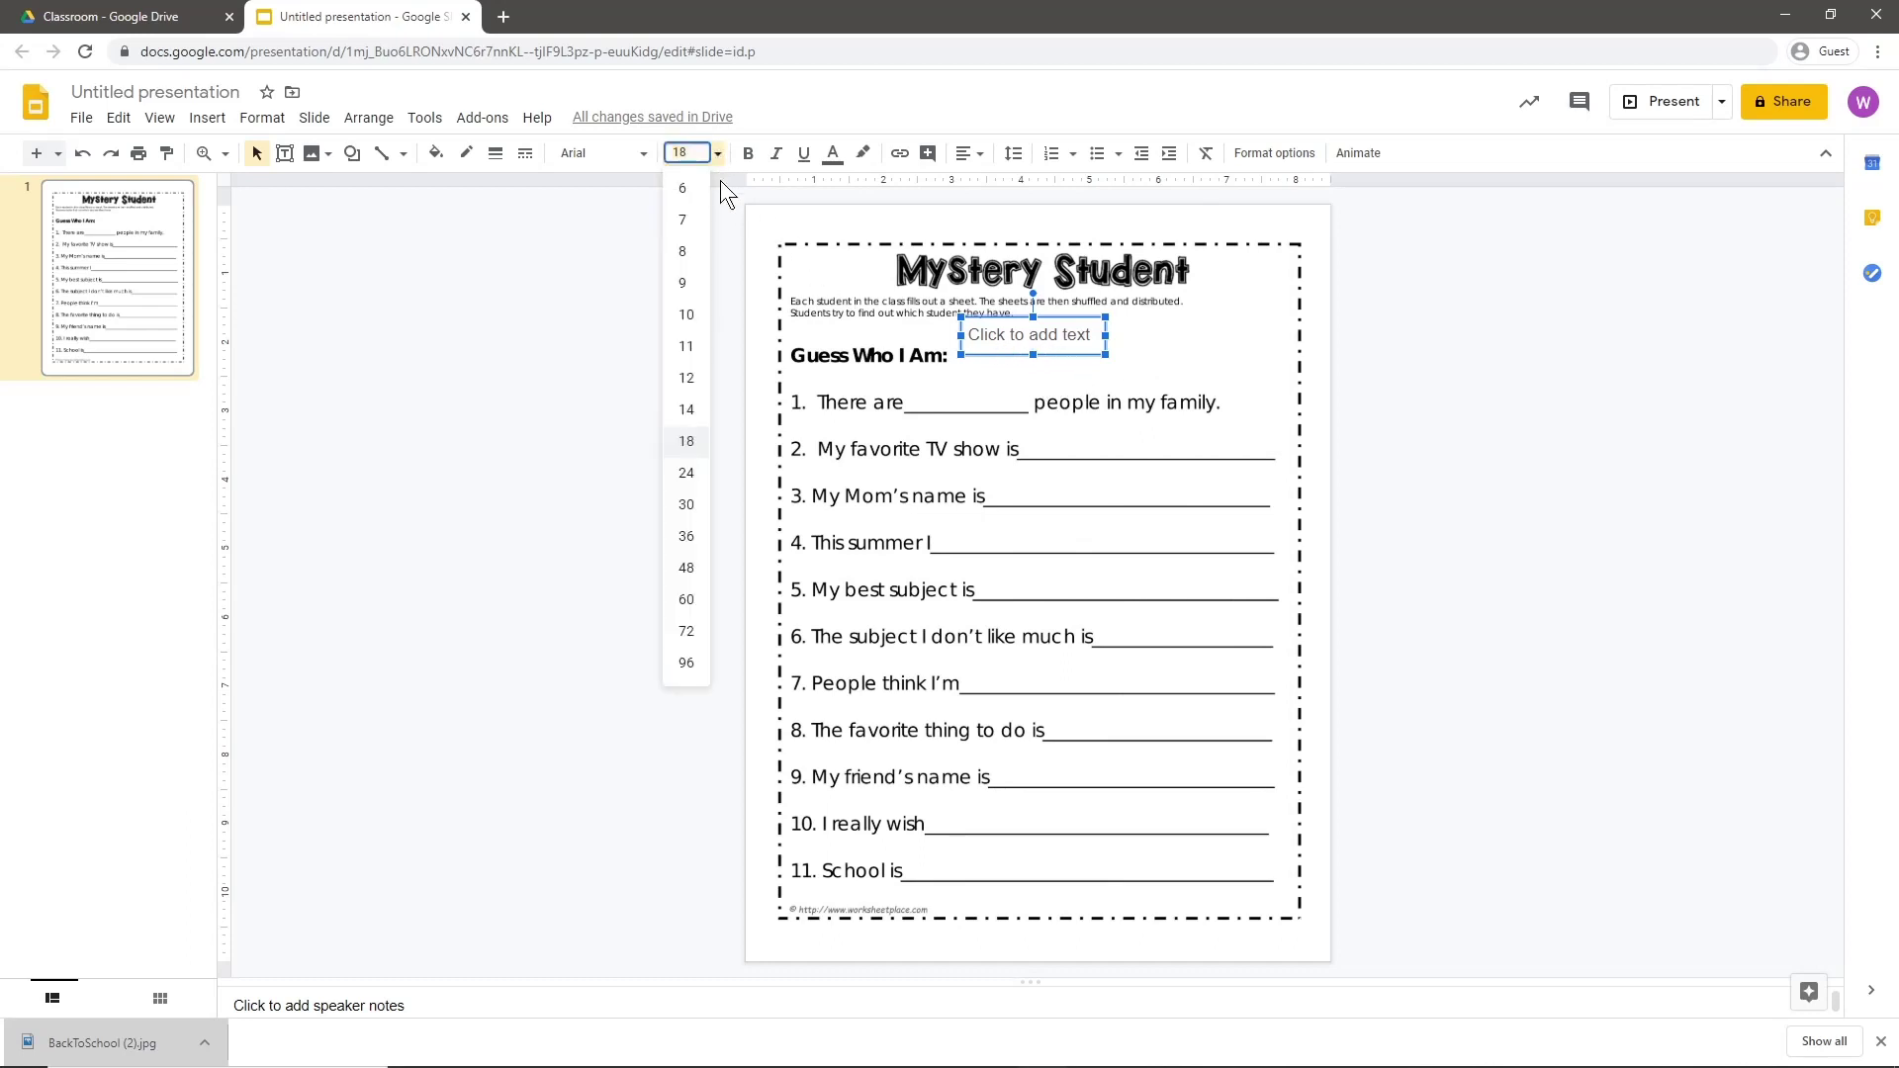
click(685, 411)
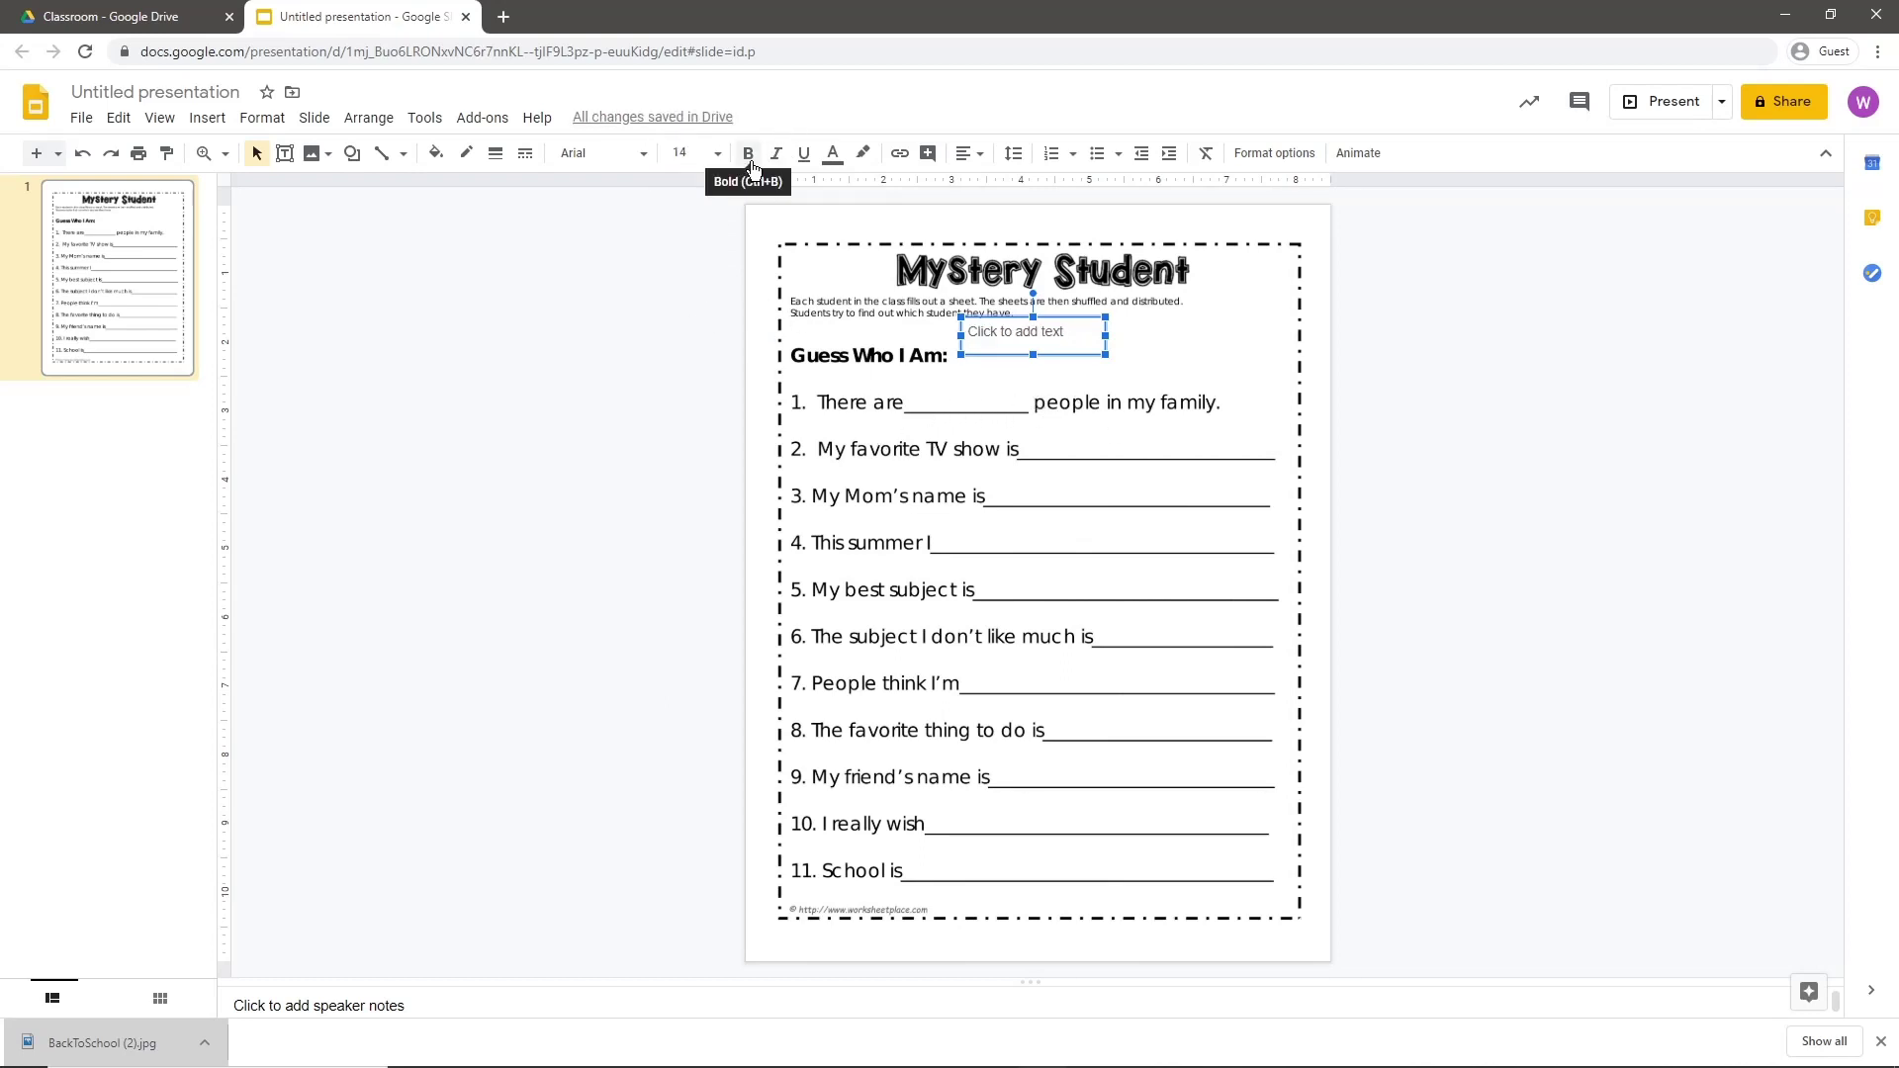
click(833, 155)
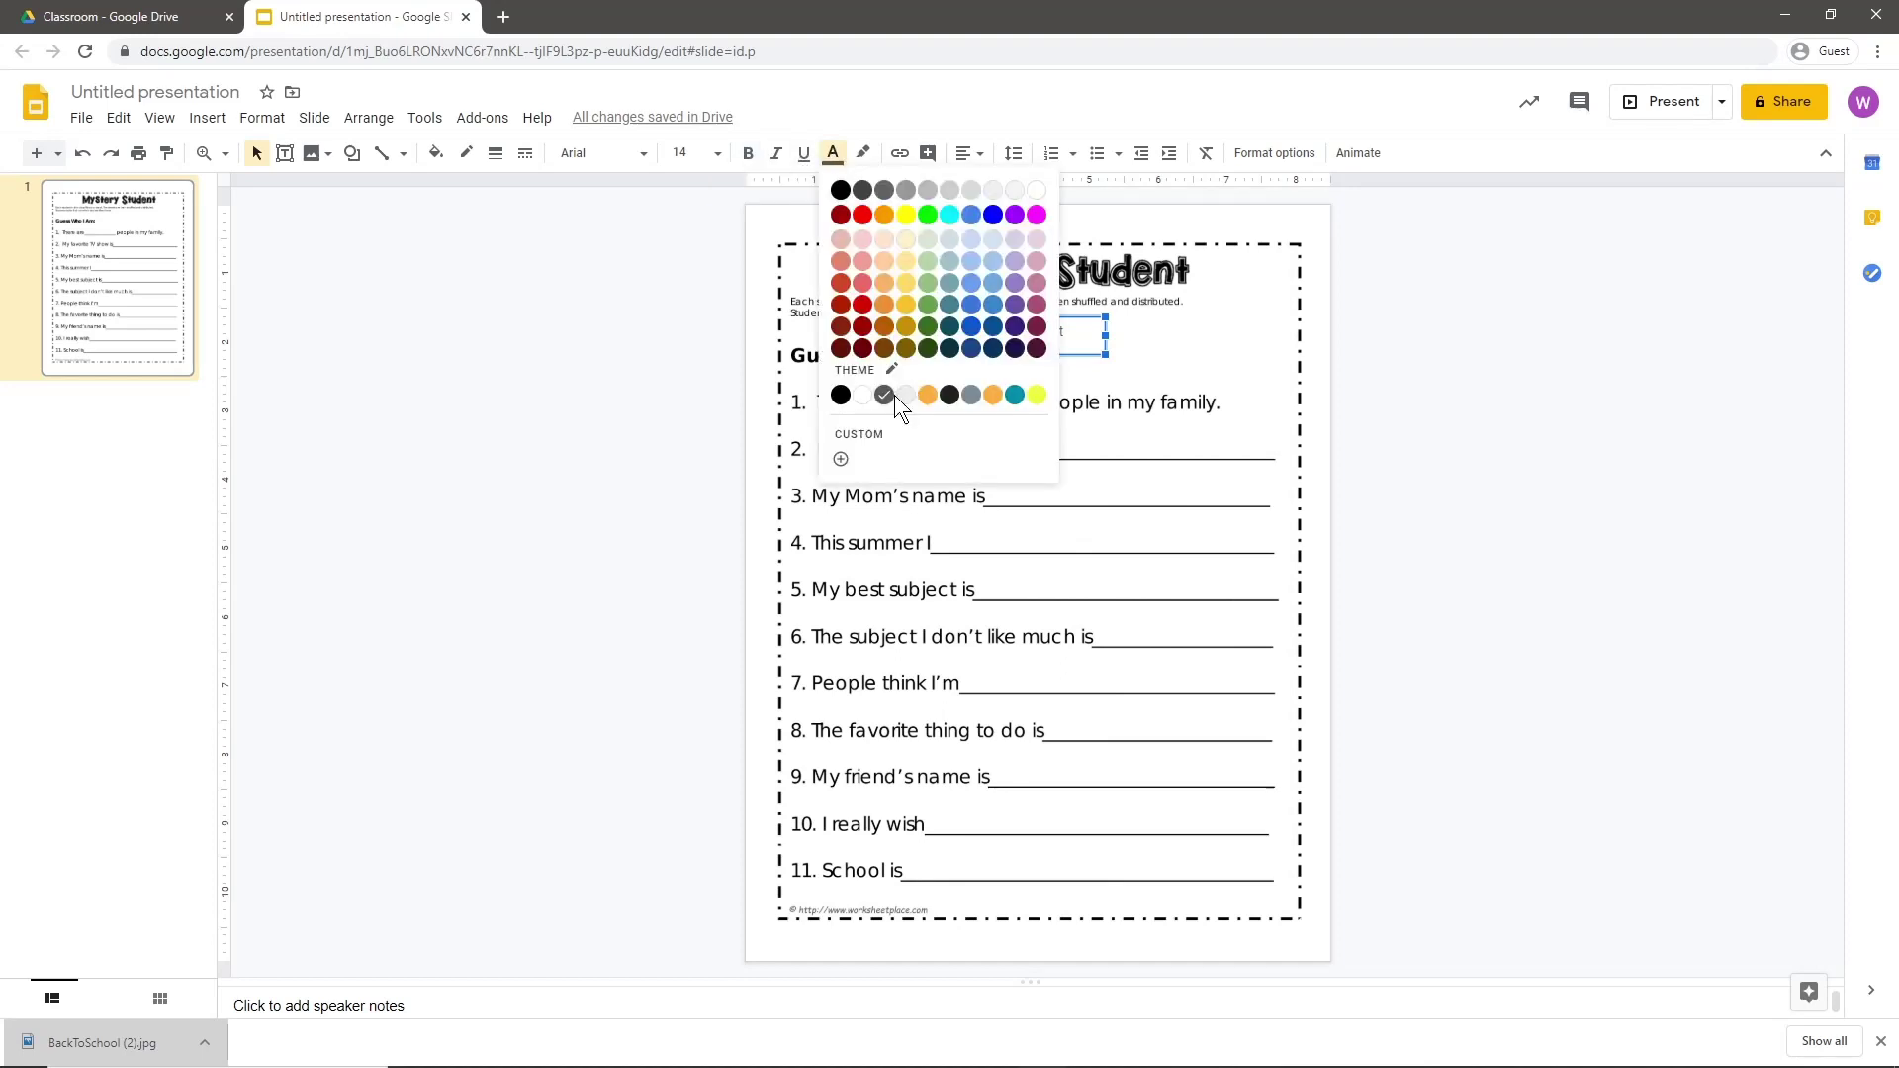
click(841, 397)
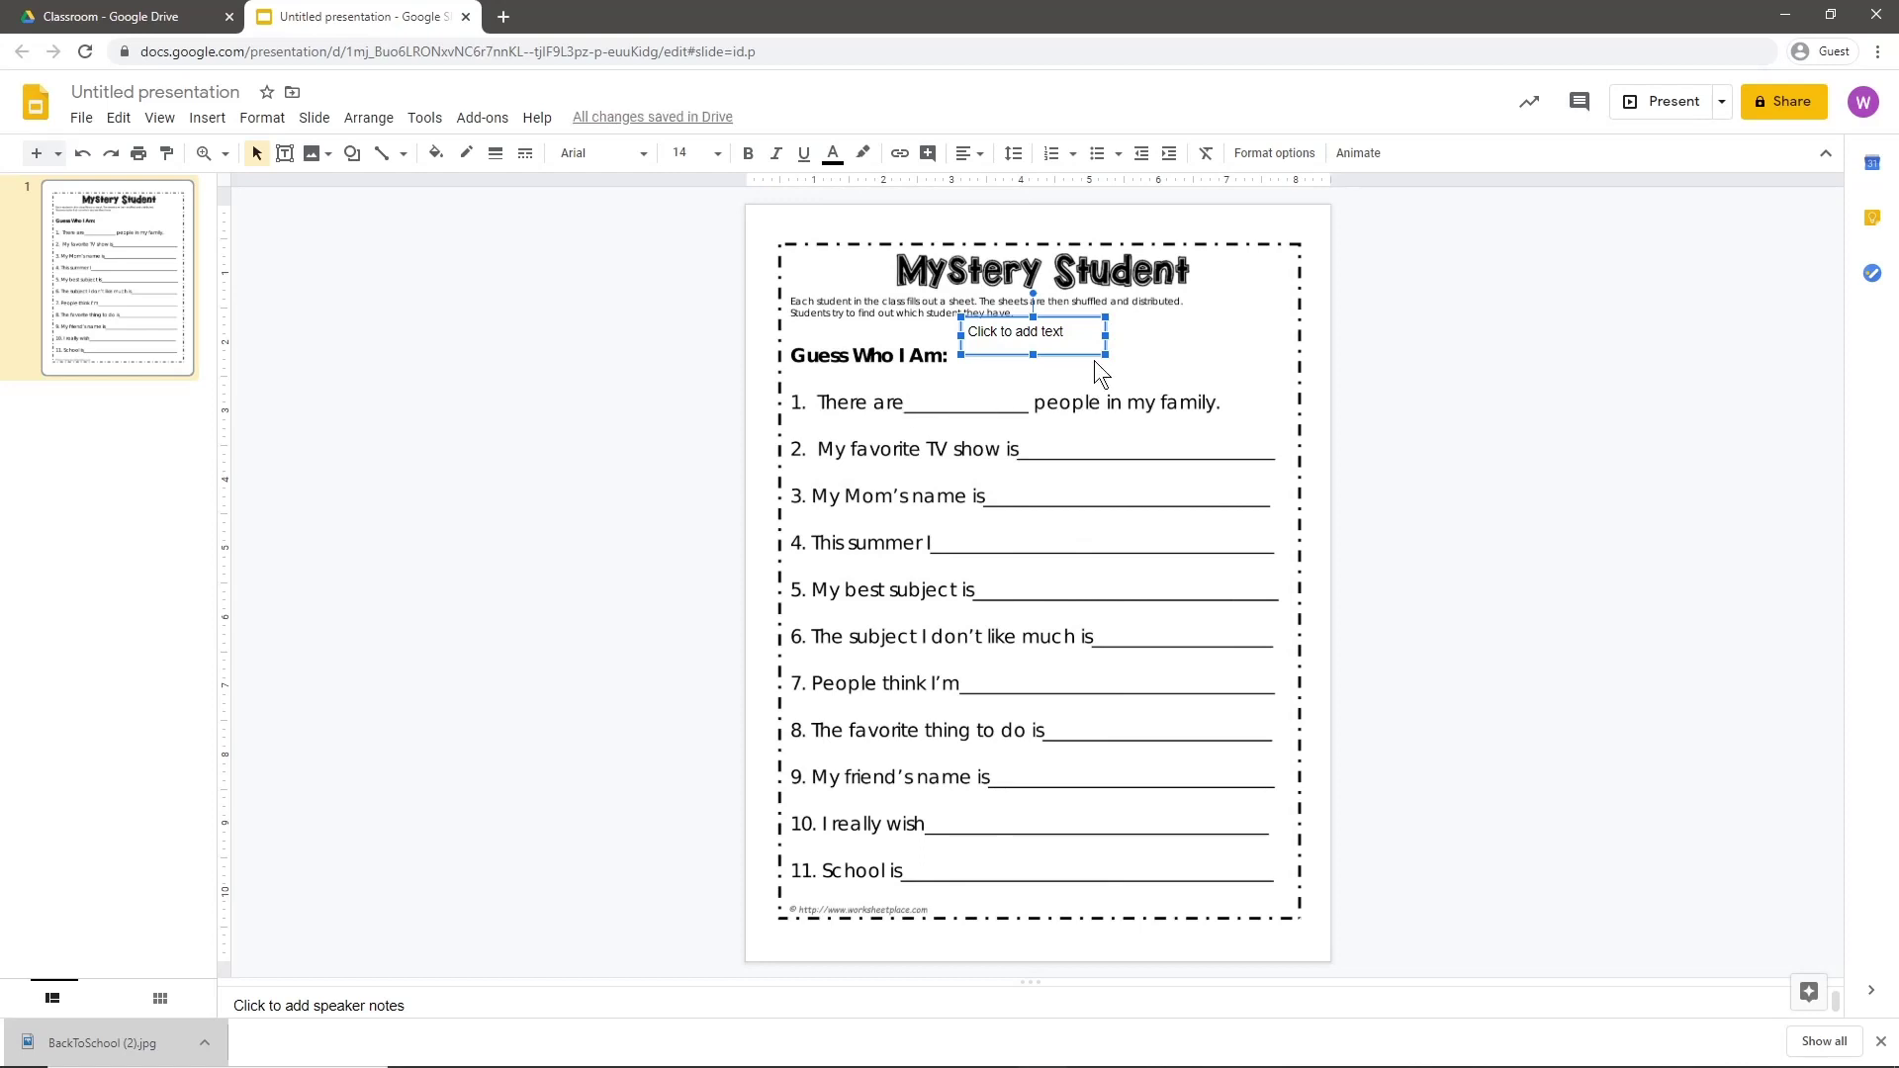
Step: Shrink the text box so it fits line 1's answer blank
drag(1105, 354, 999, 412)
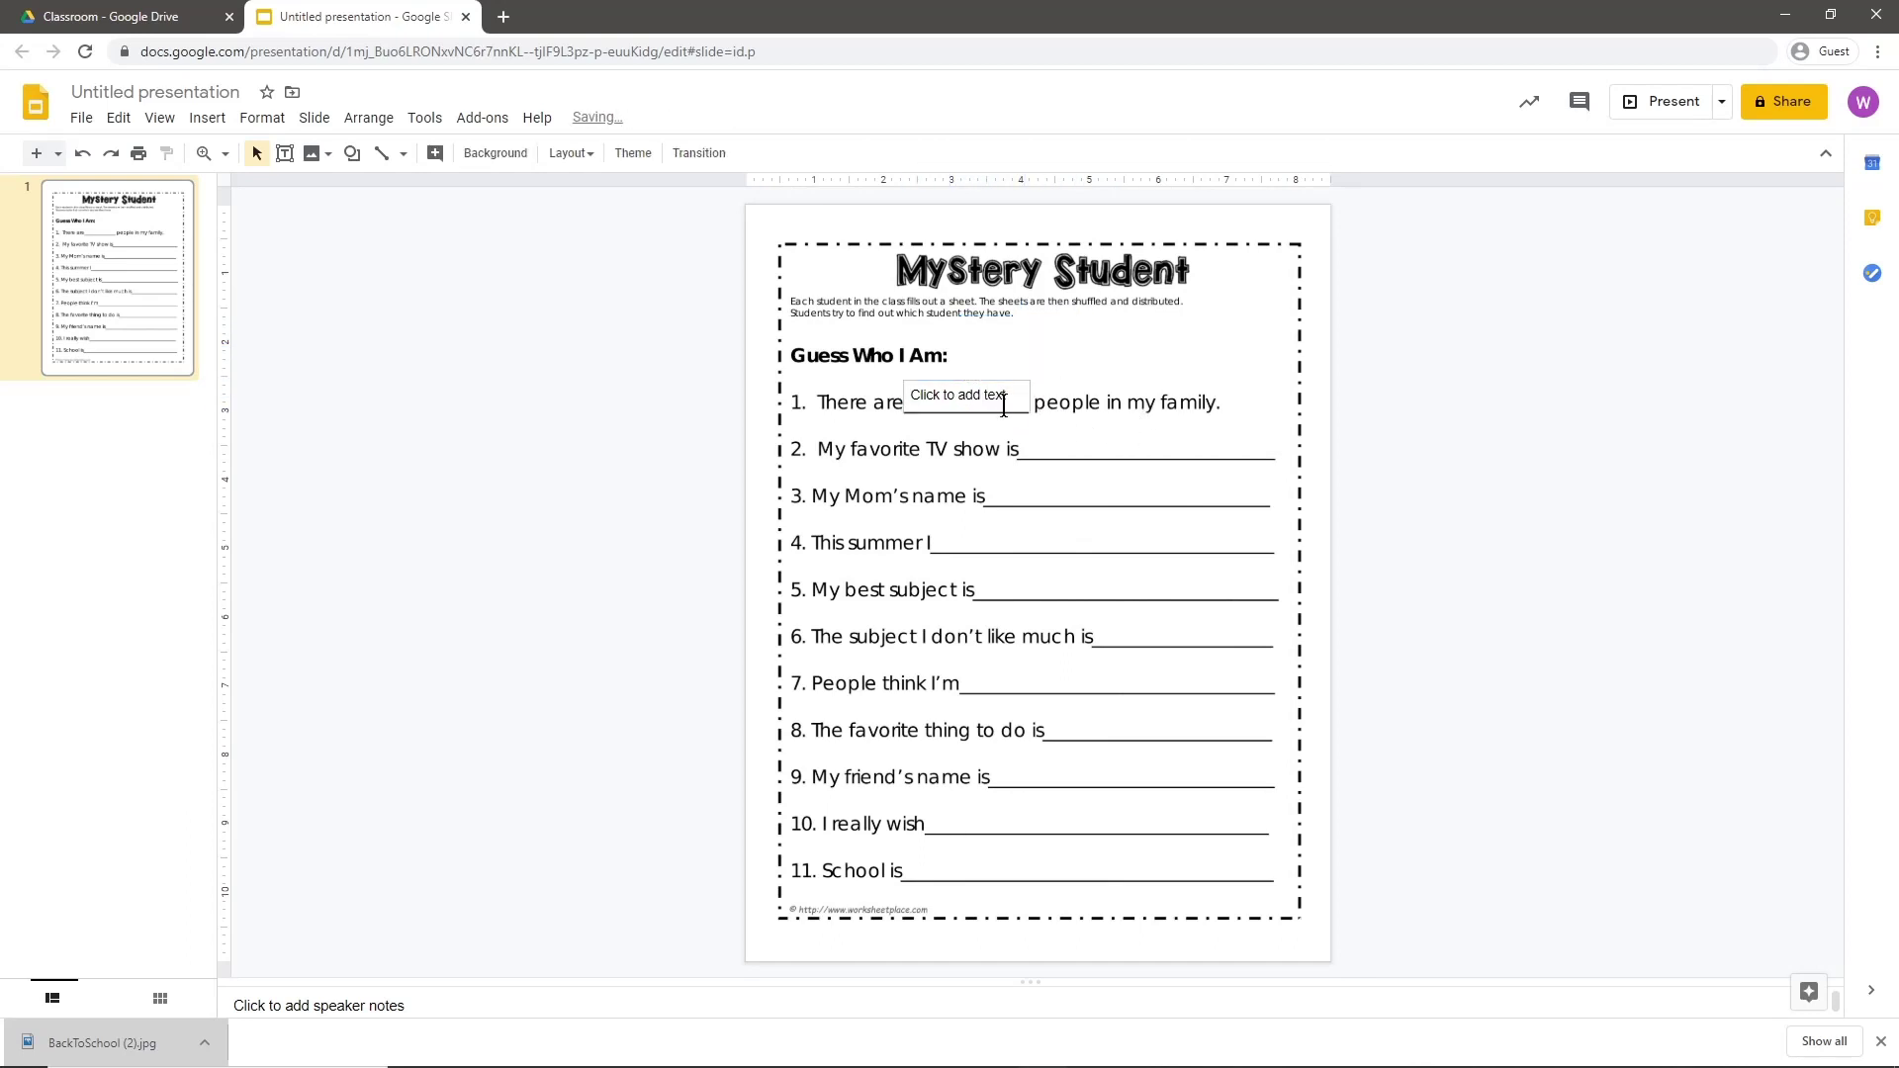
click(1003, 405)
click(1094, 372)
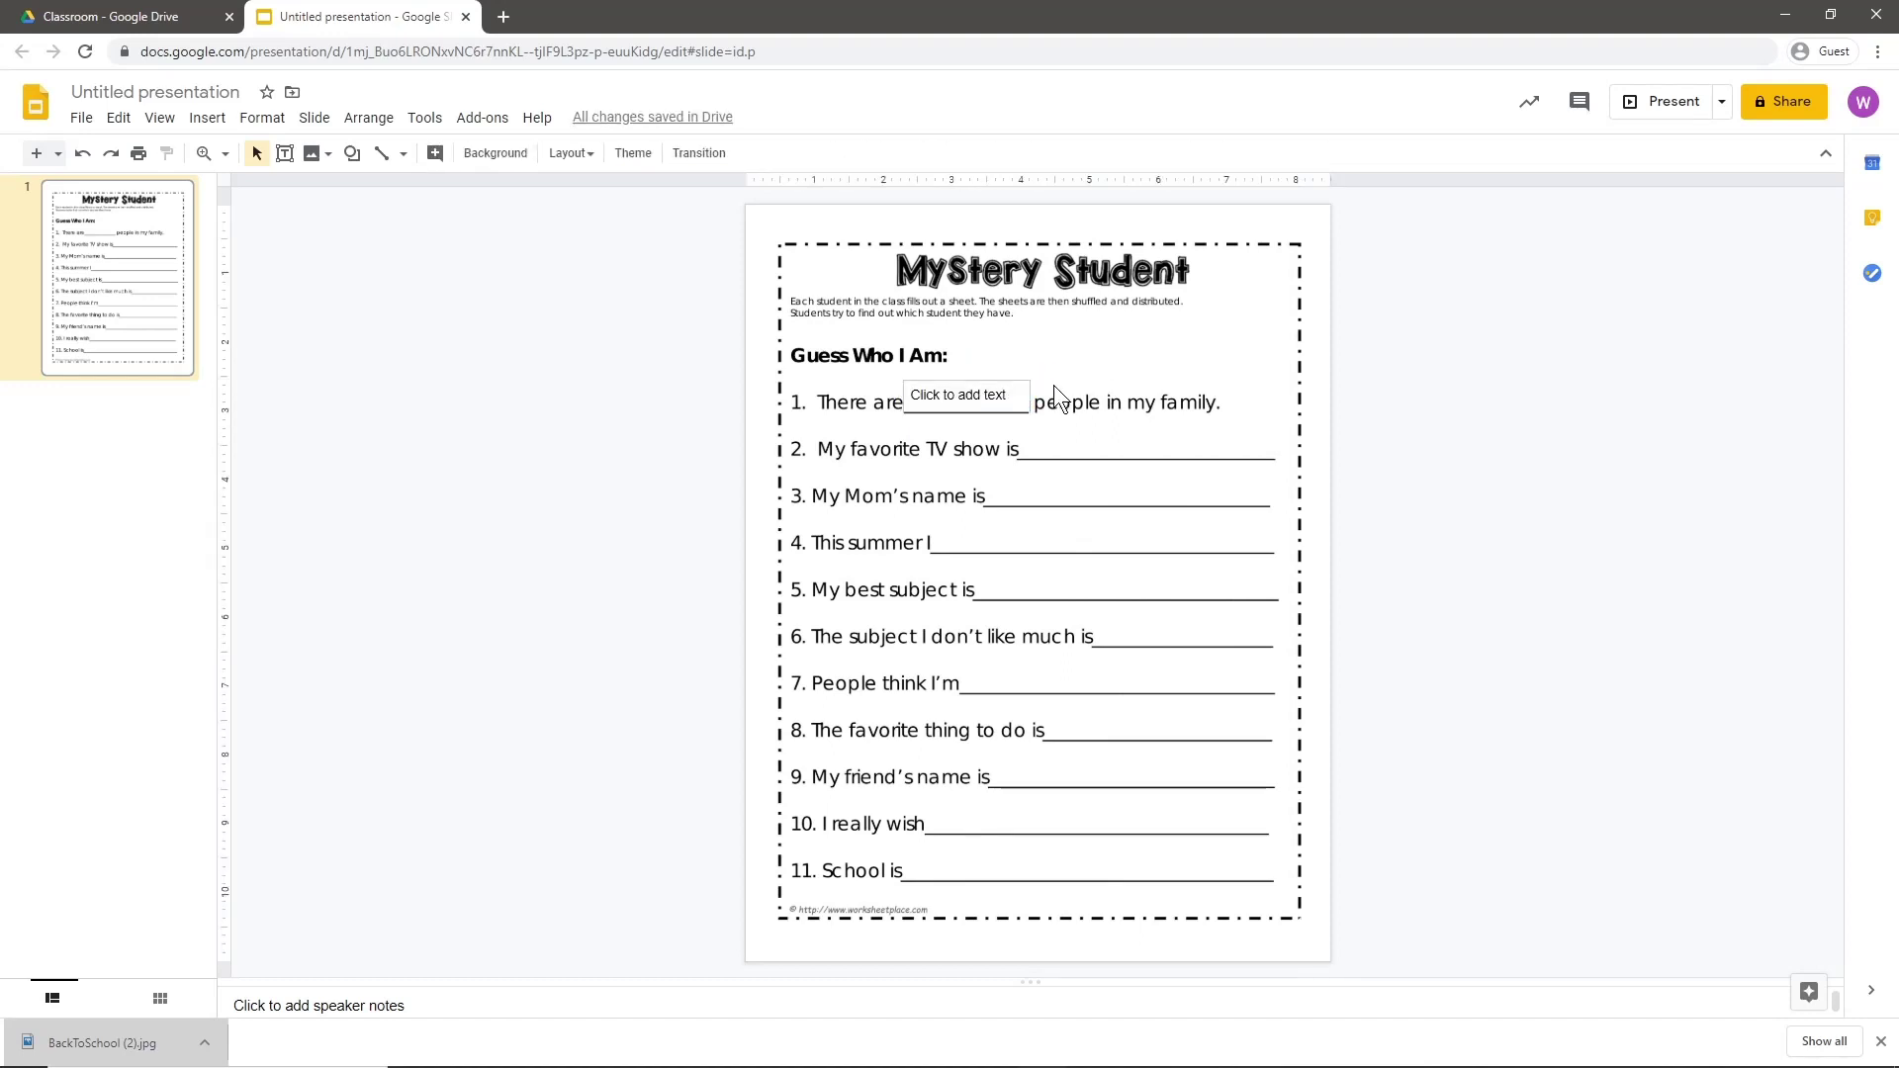
click(1004, 390)
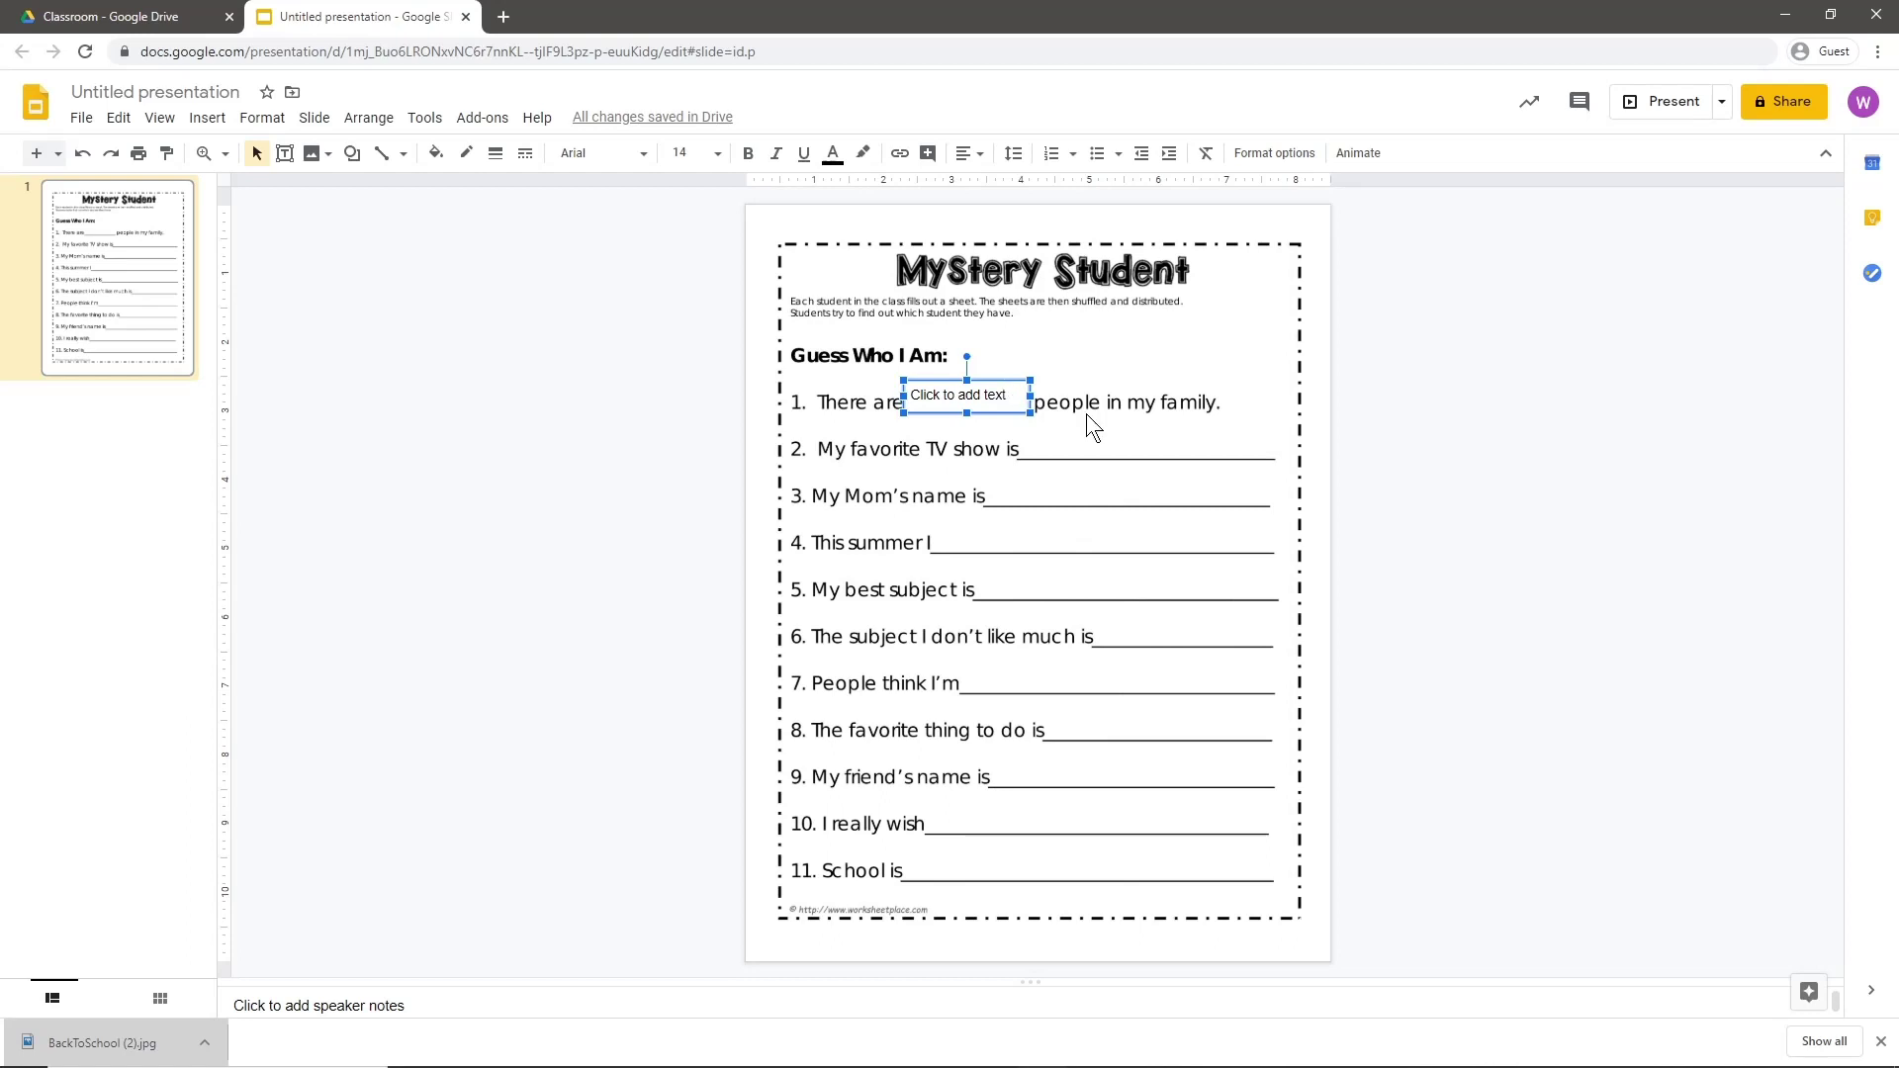
Step: Duplicate the box and fit the copy onto line 2's blank
key(ctrl+d)
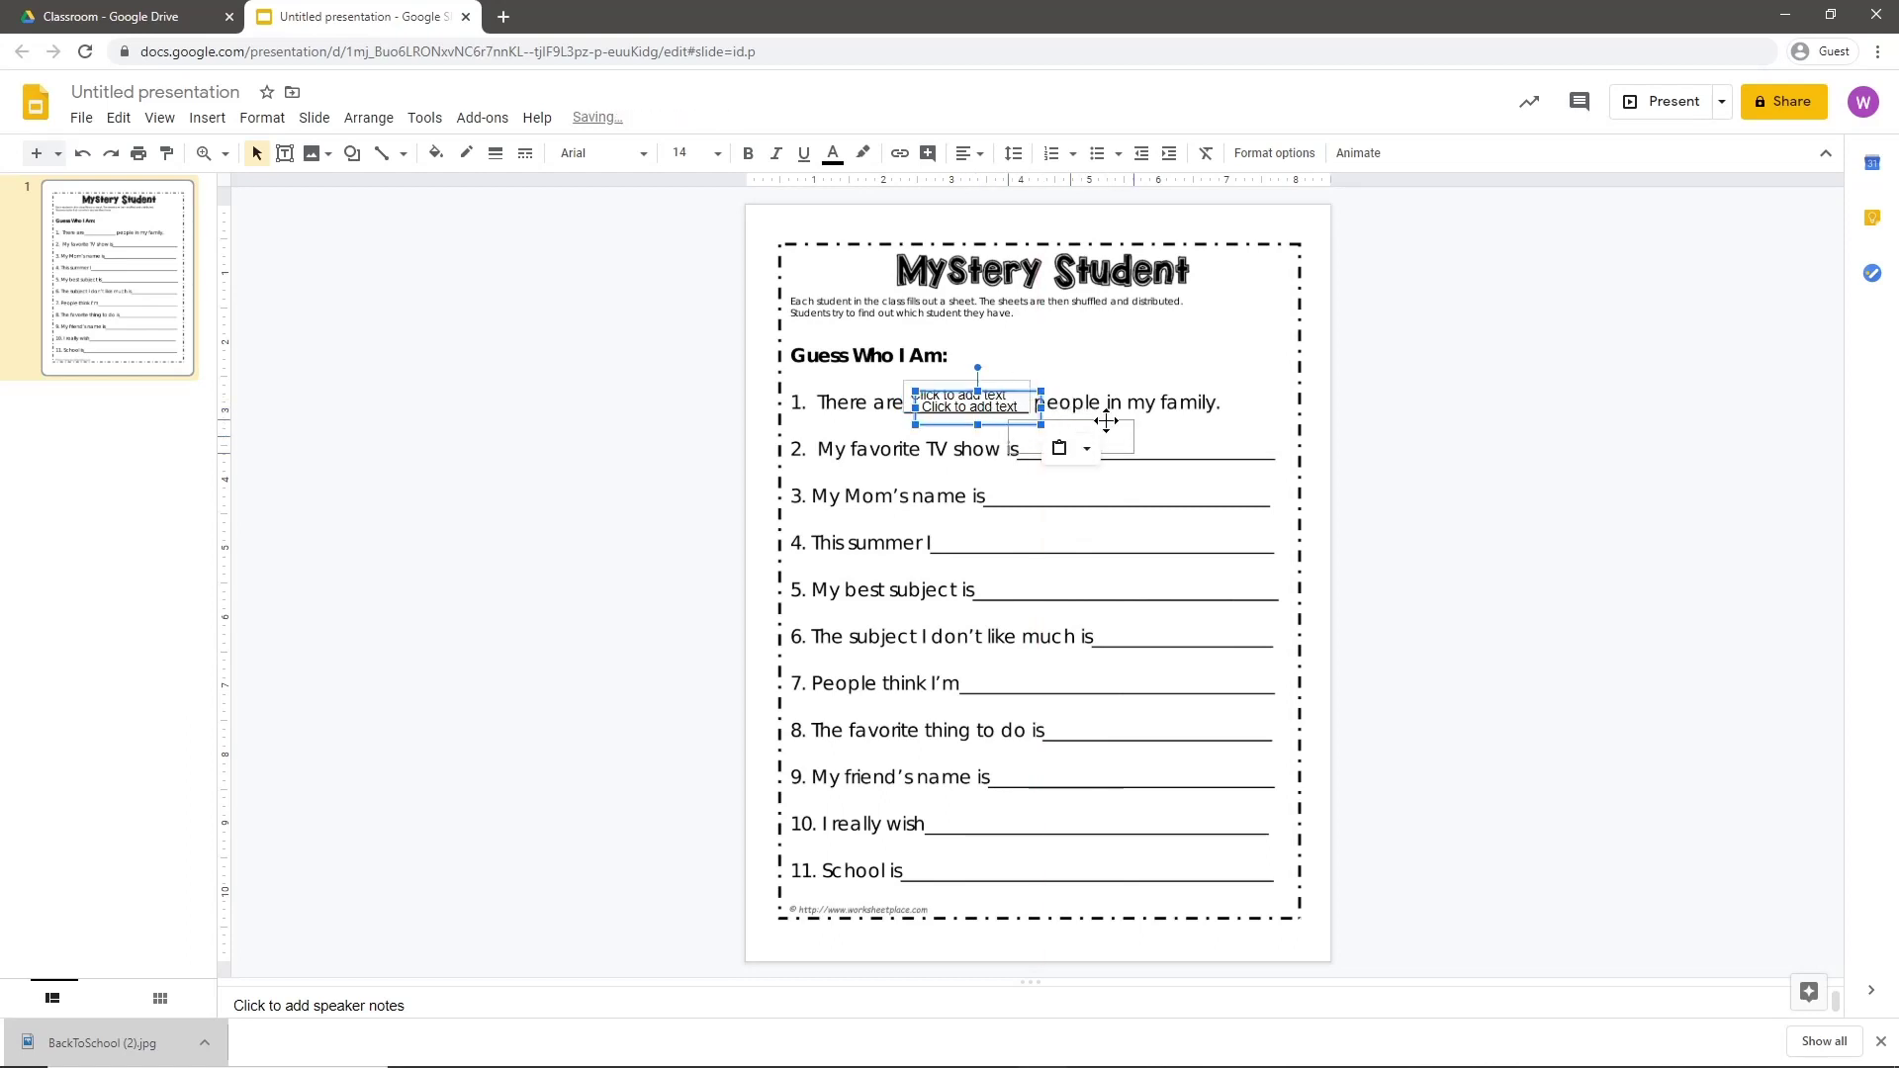
drag(1107, 422, 1272, 437)
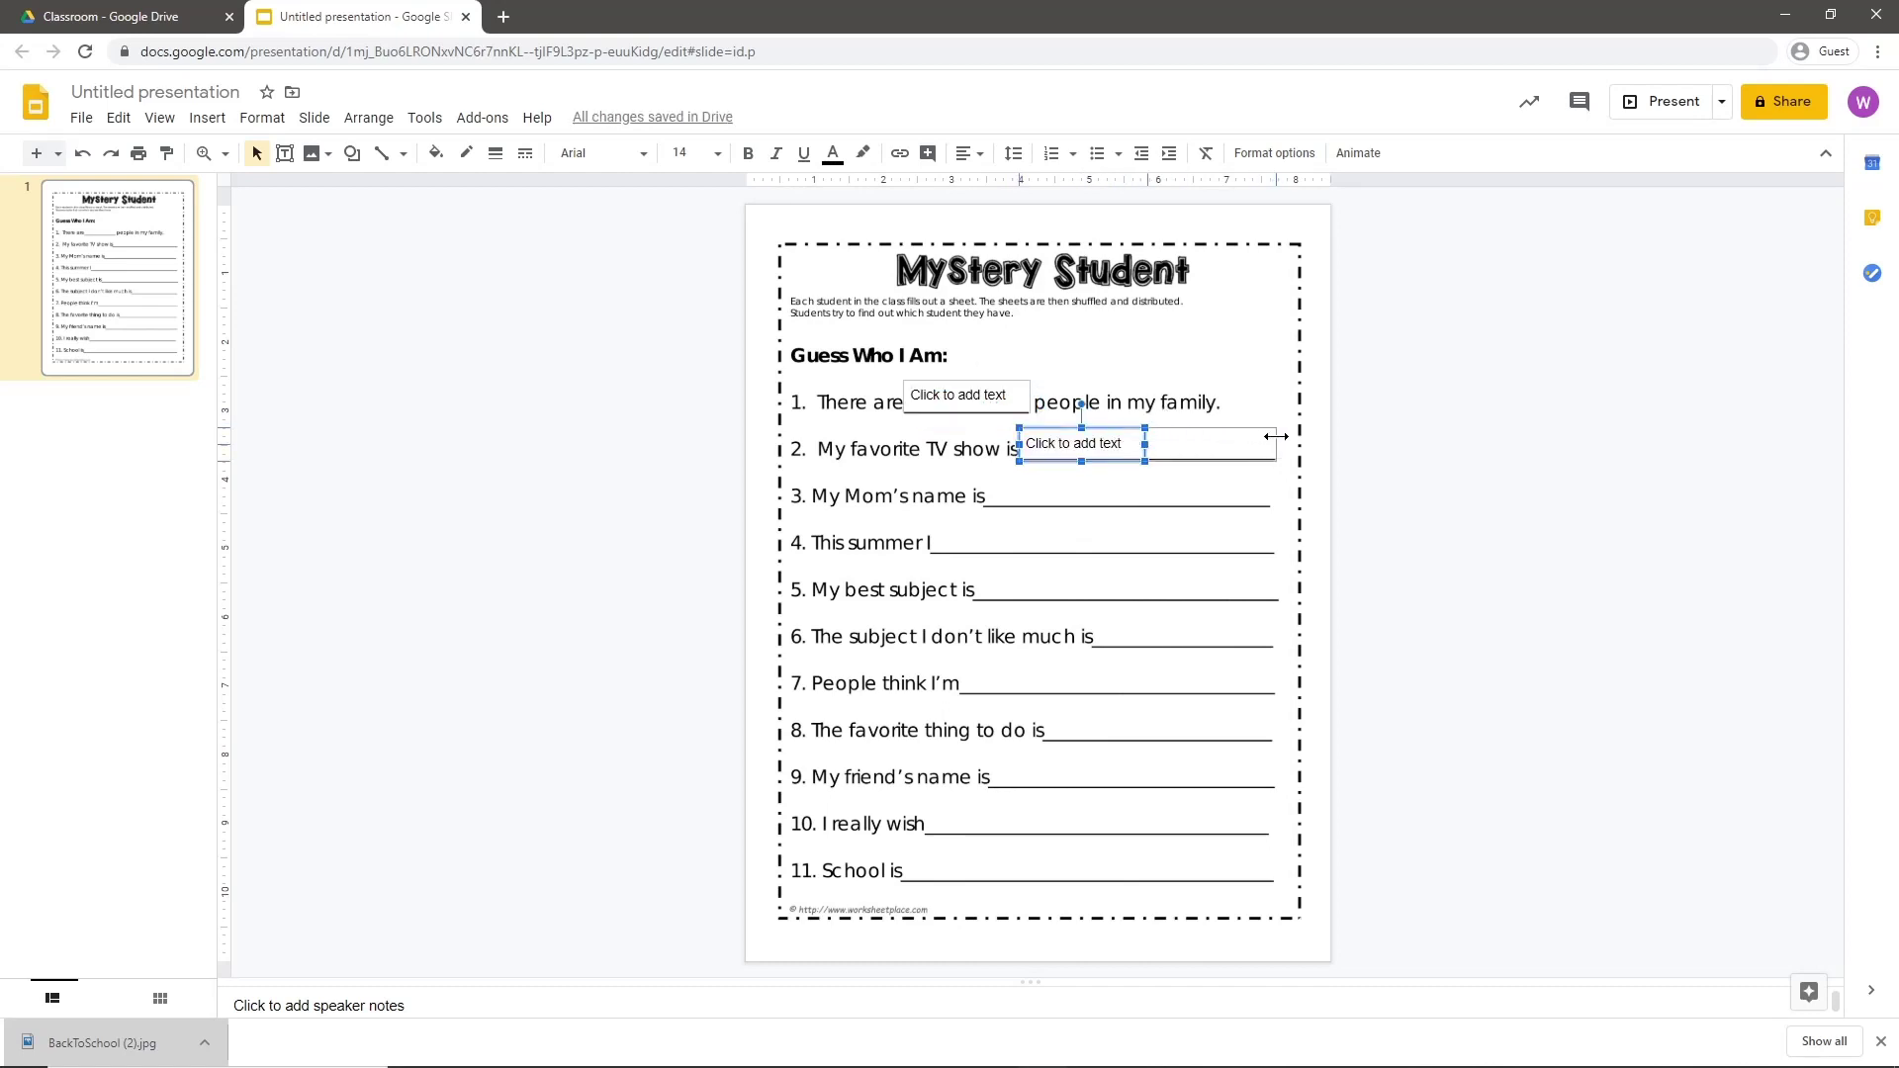
drag(1276, 436, 1275, 438)
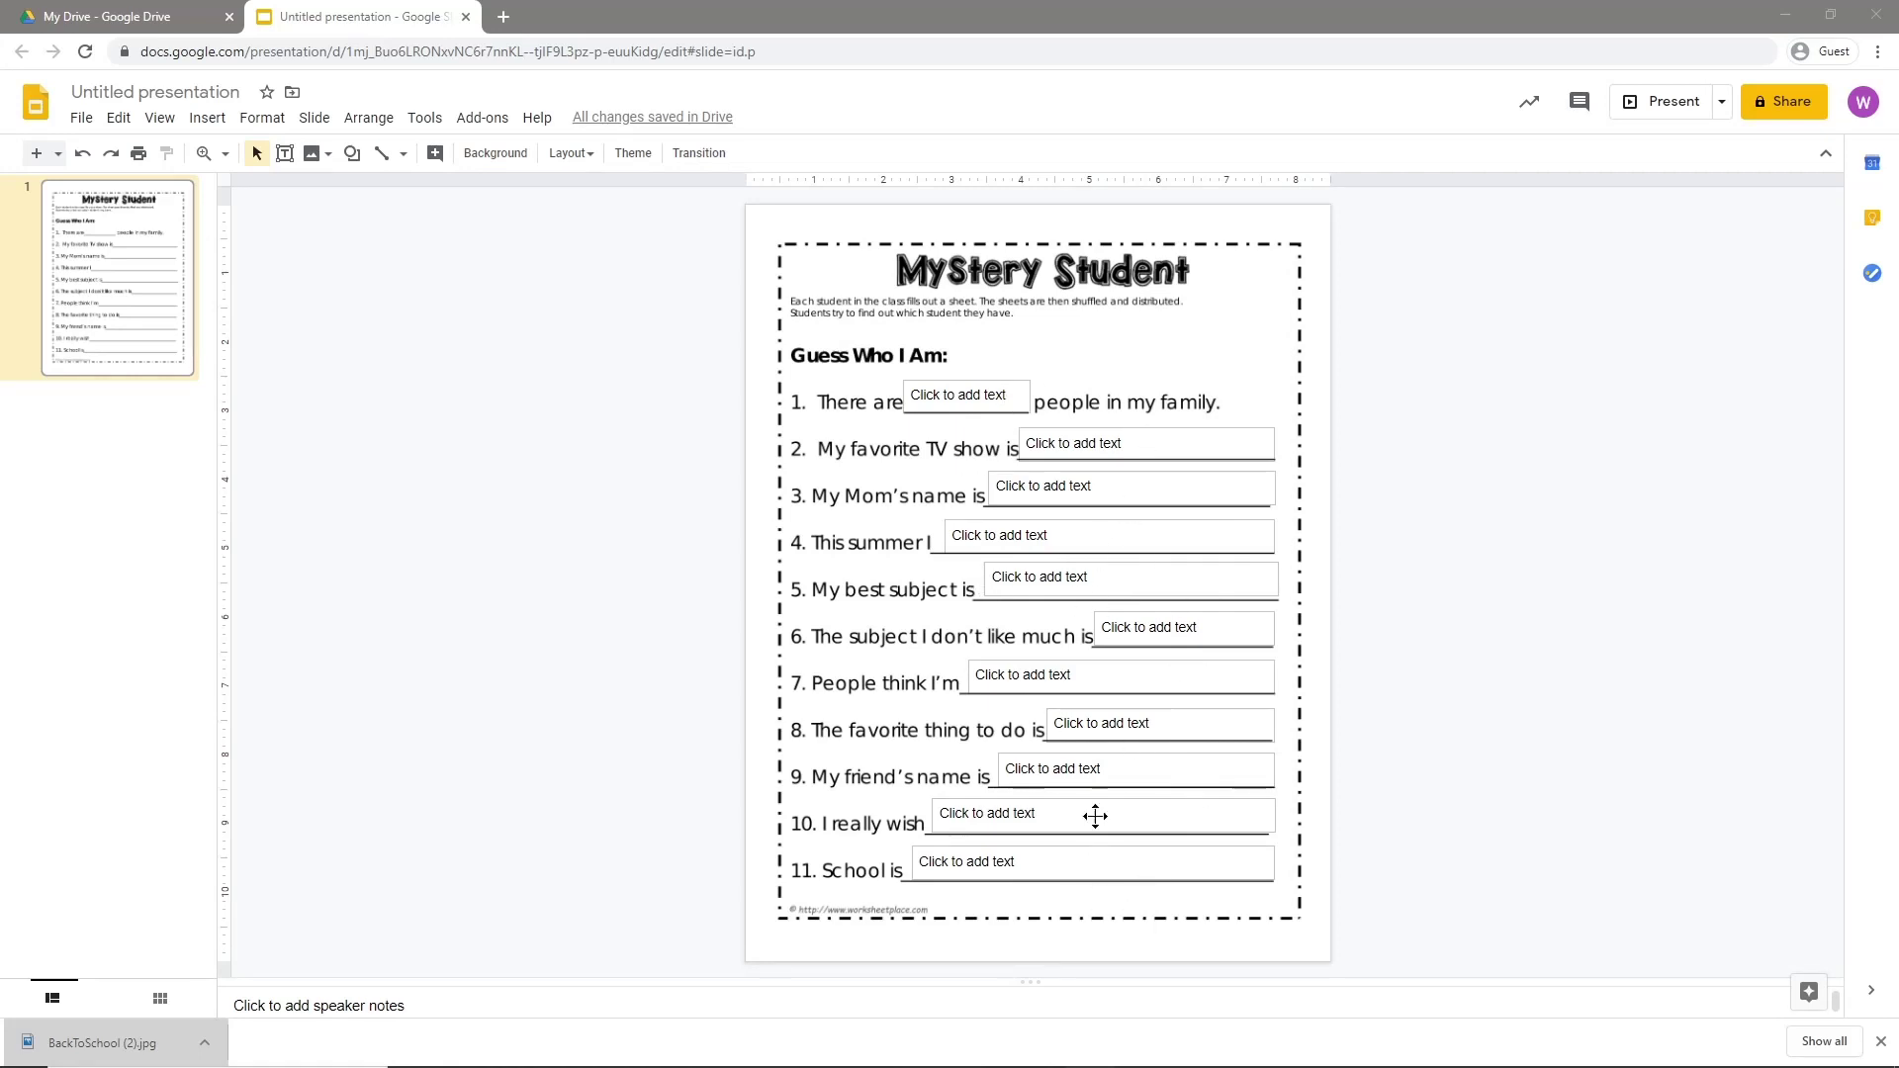
Step: Center-align the text in the first answer box
click(996, 381)
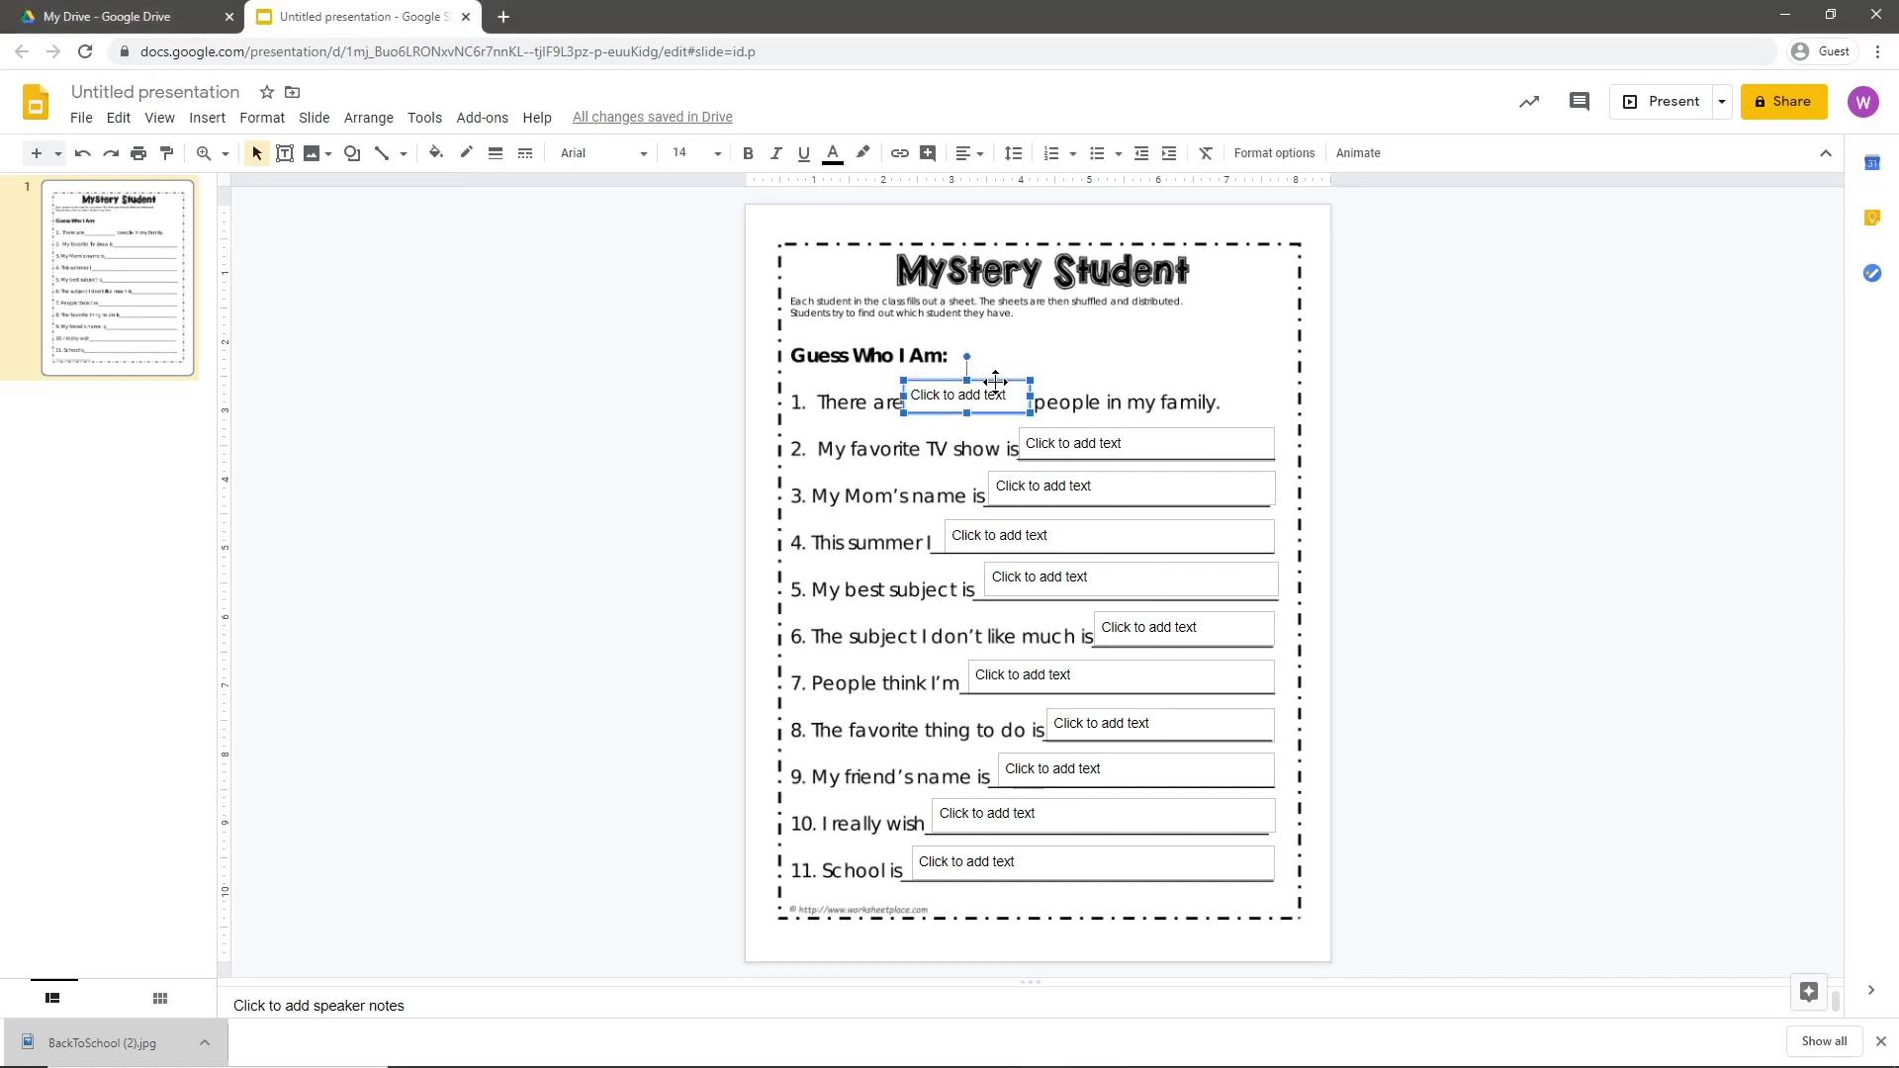
click(969, 154)
click(997, 190)
click(1153, 358)
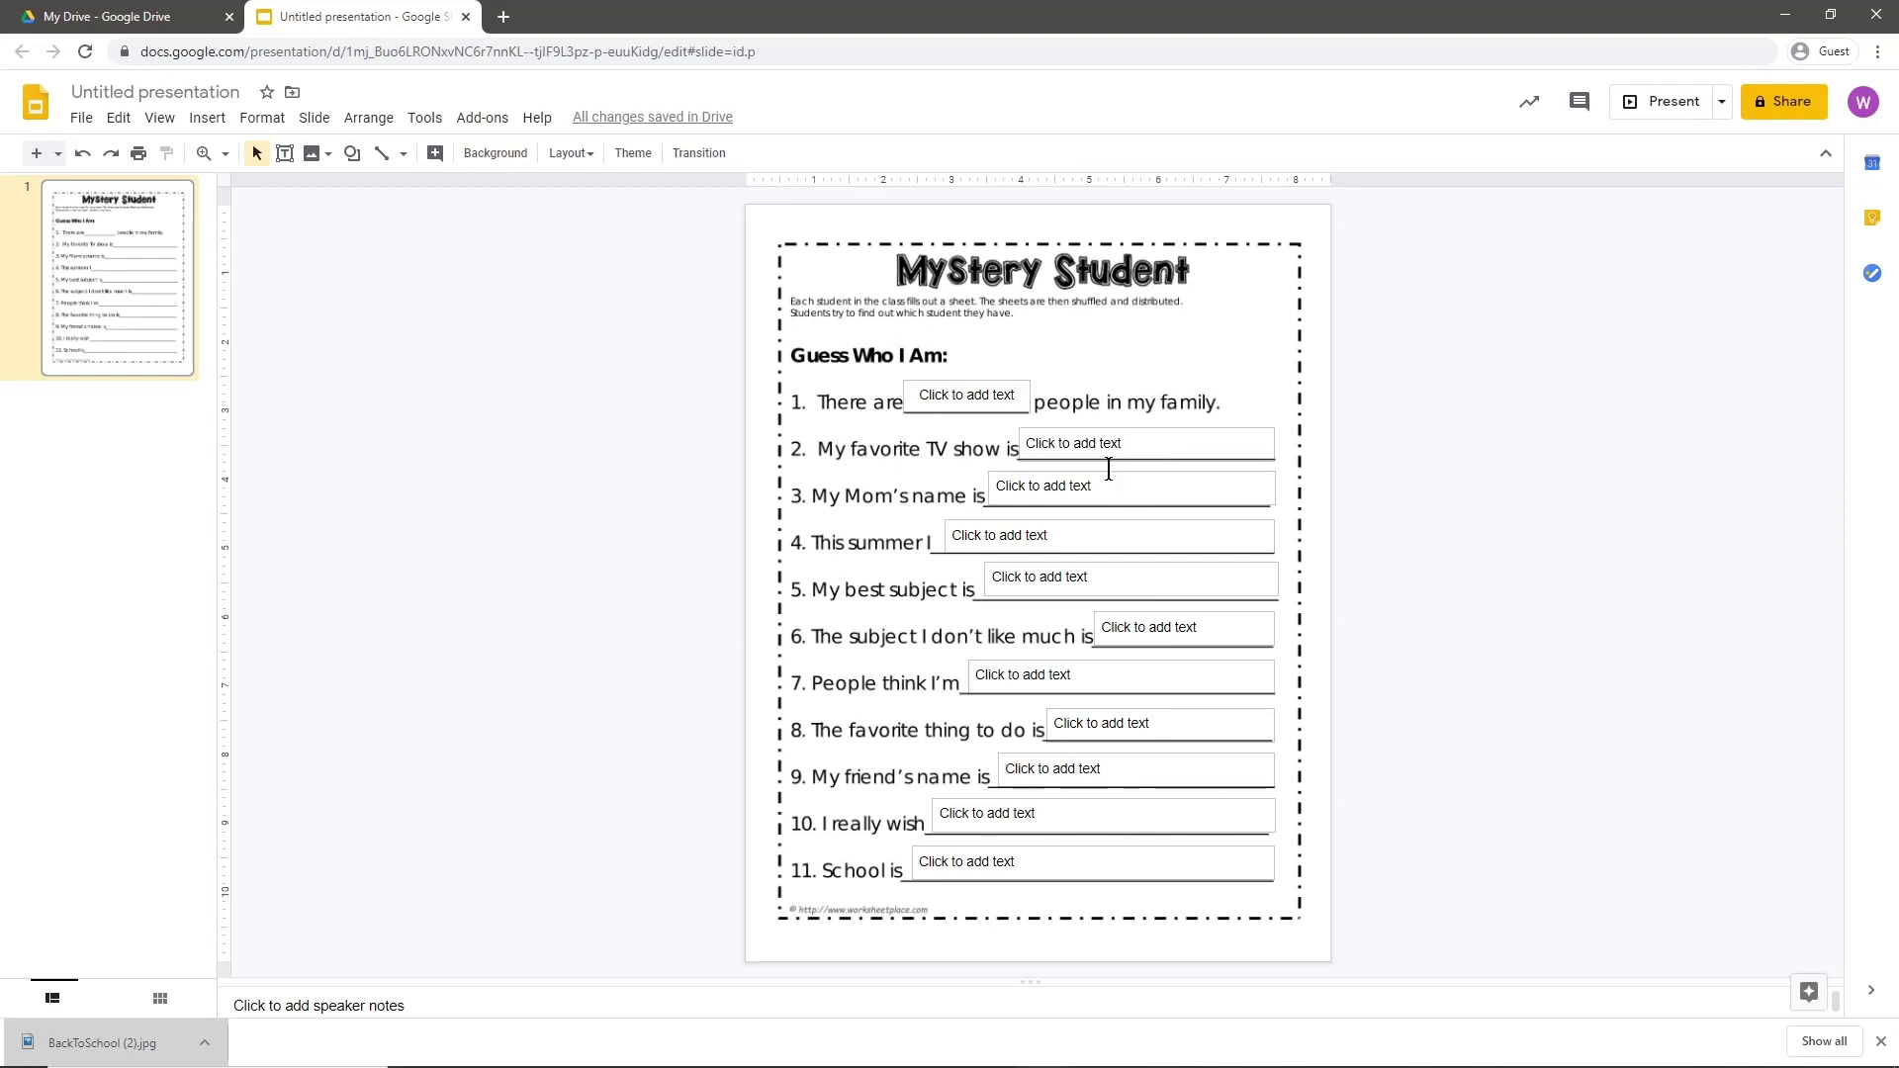
click(1098, 445)
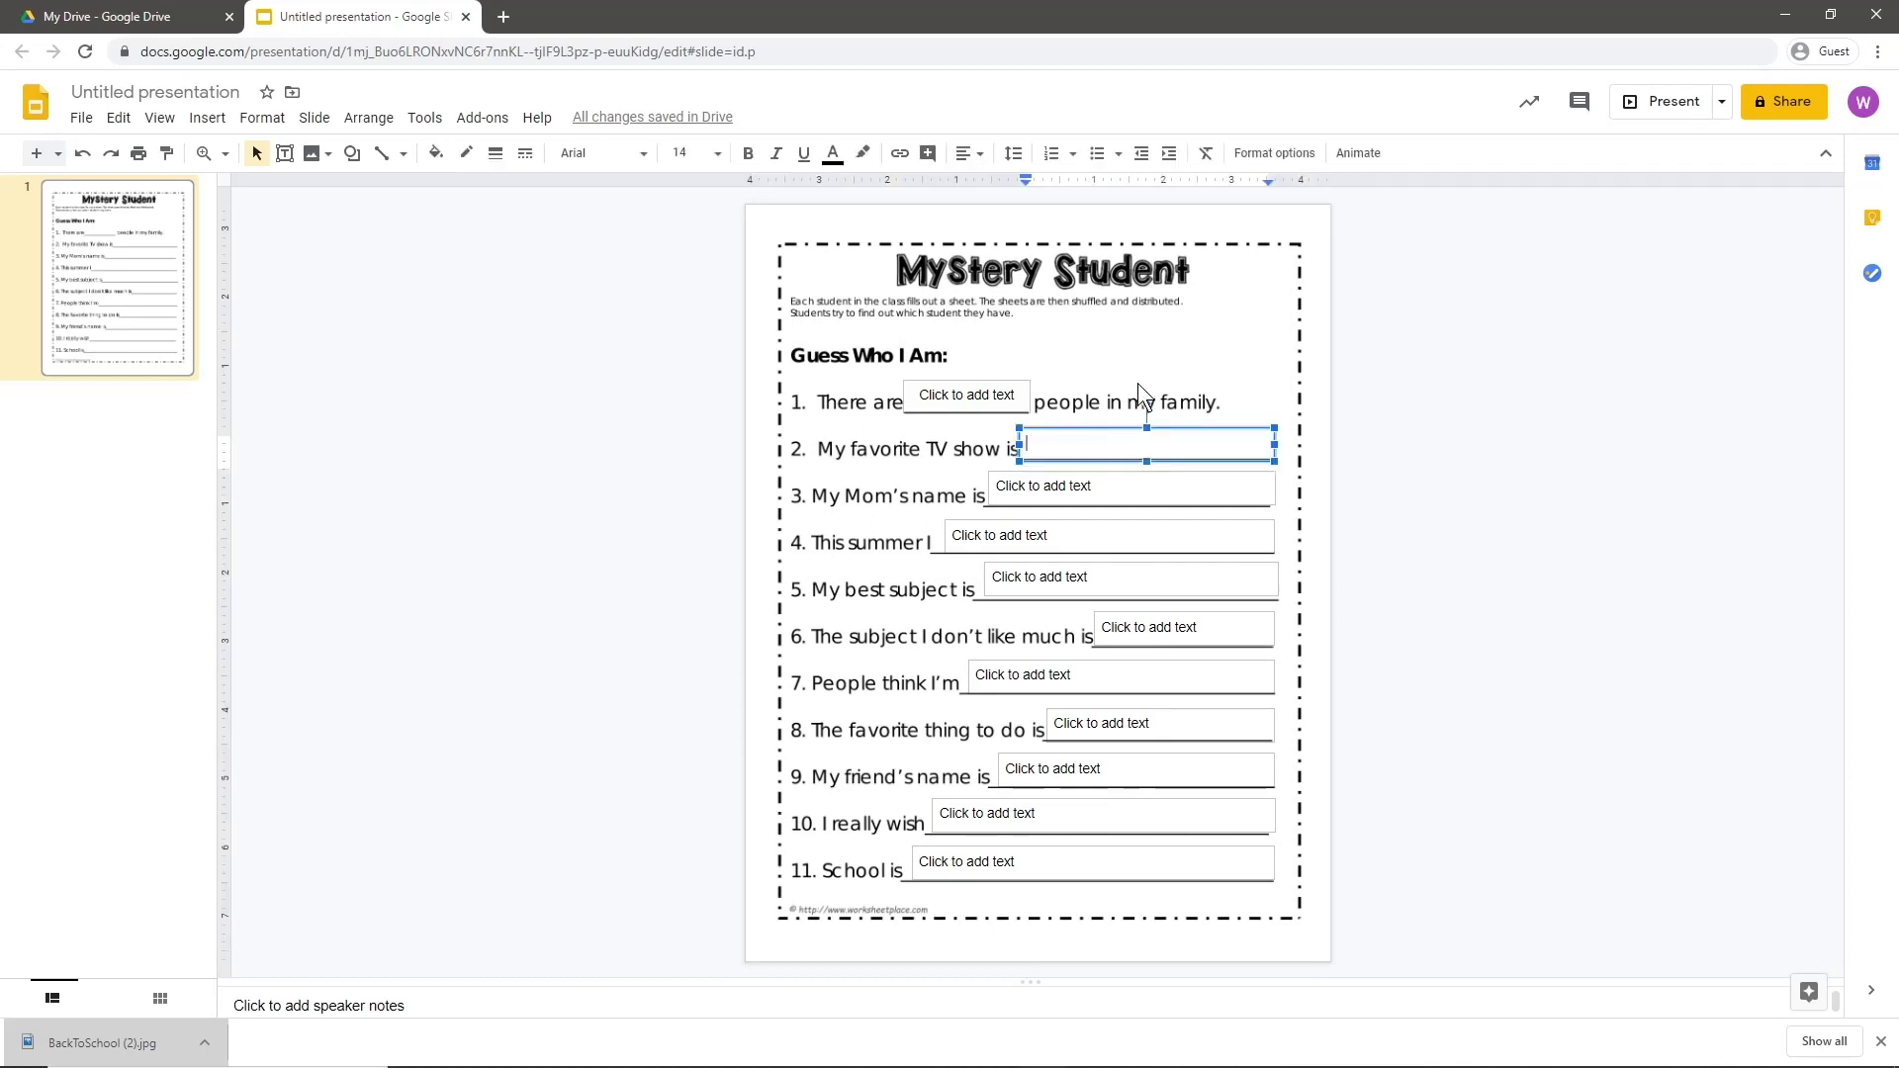
click(1130, 344)
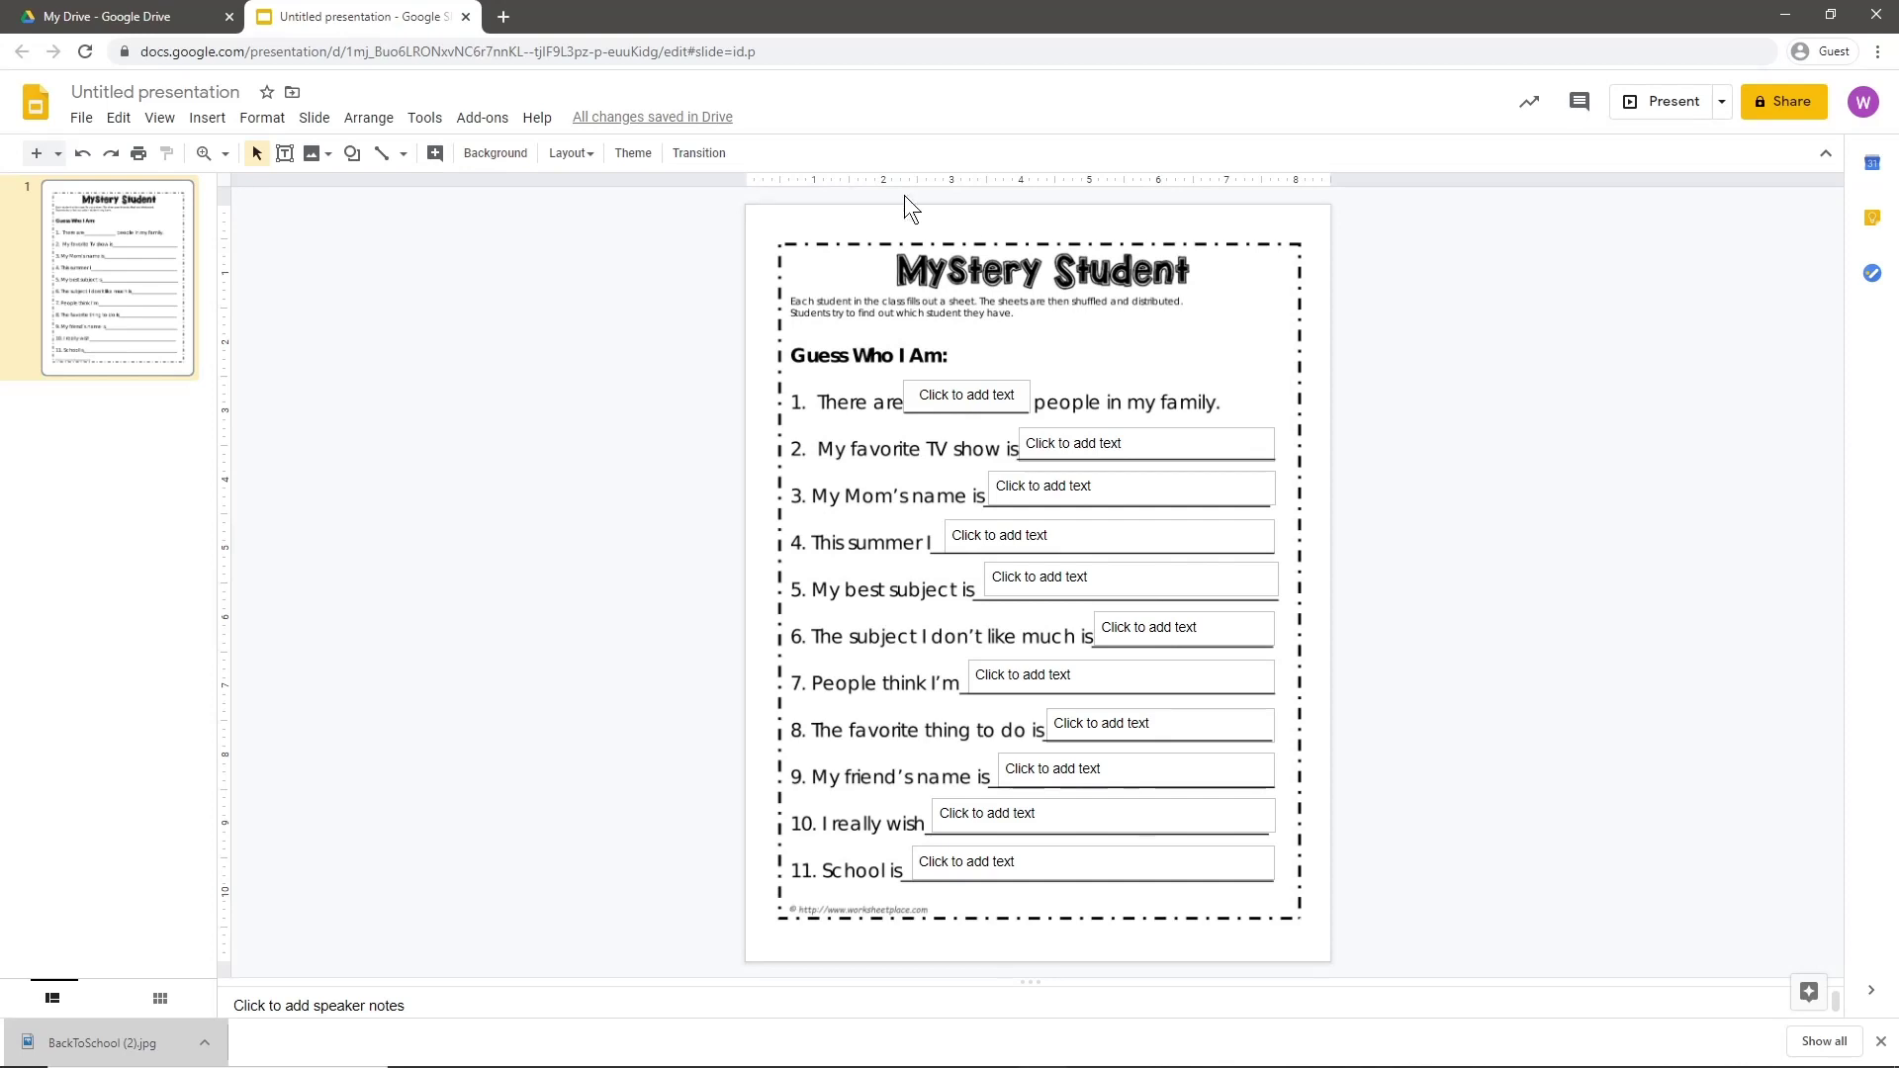
Step: Draw a stray text box beside the heading, then delete it
click(285, 153)
drag(1071, 337, 1196, 381)
click(1266, 354)
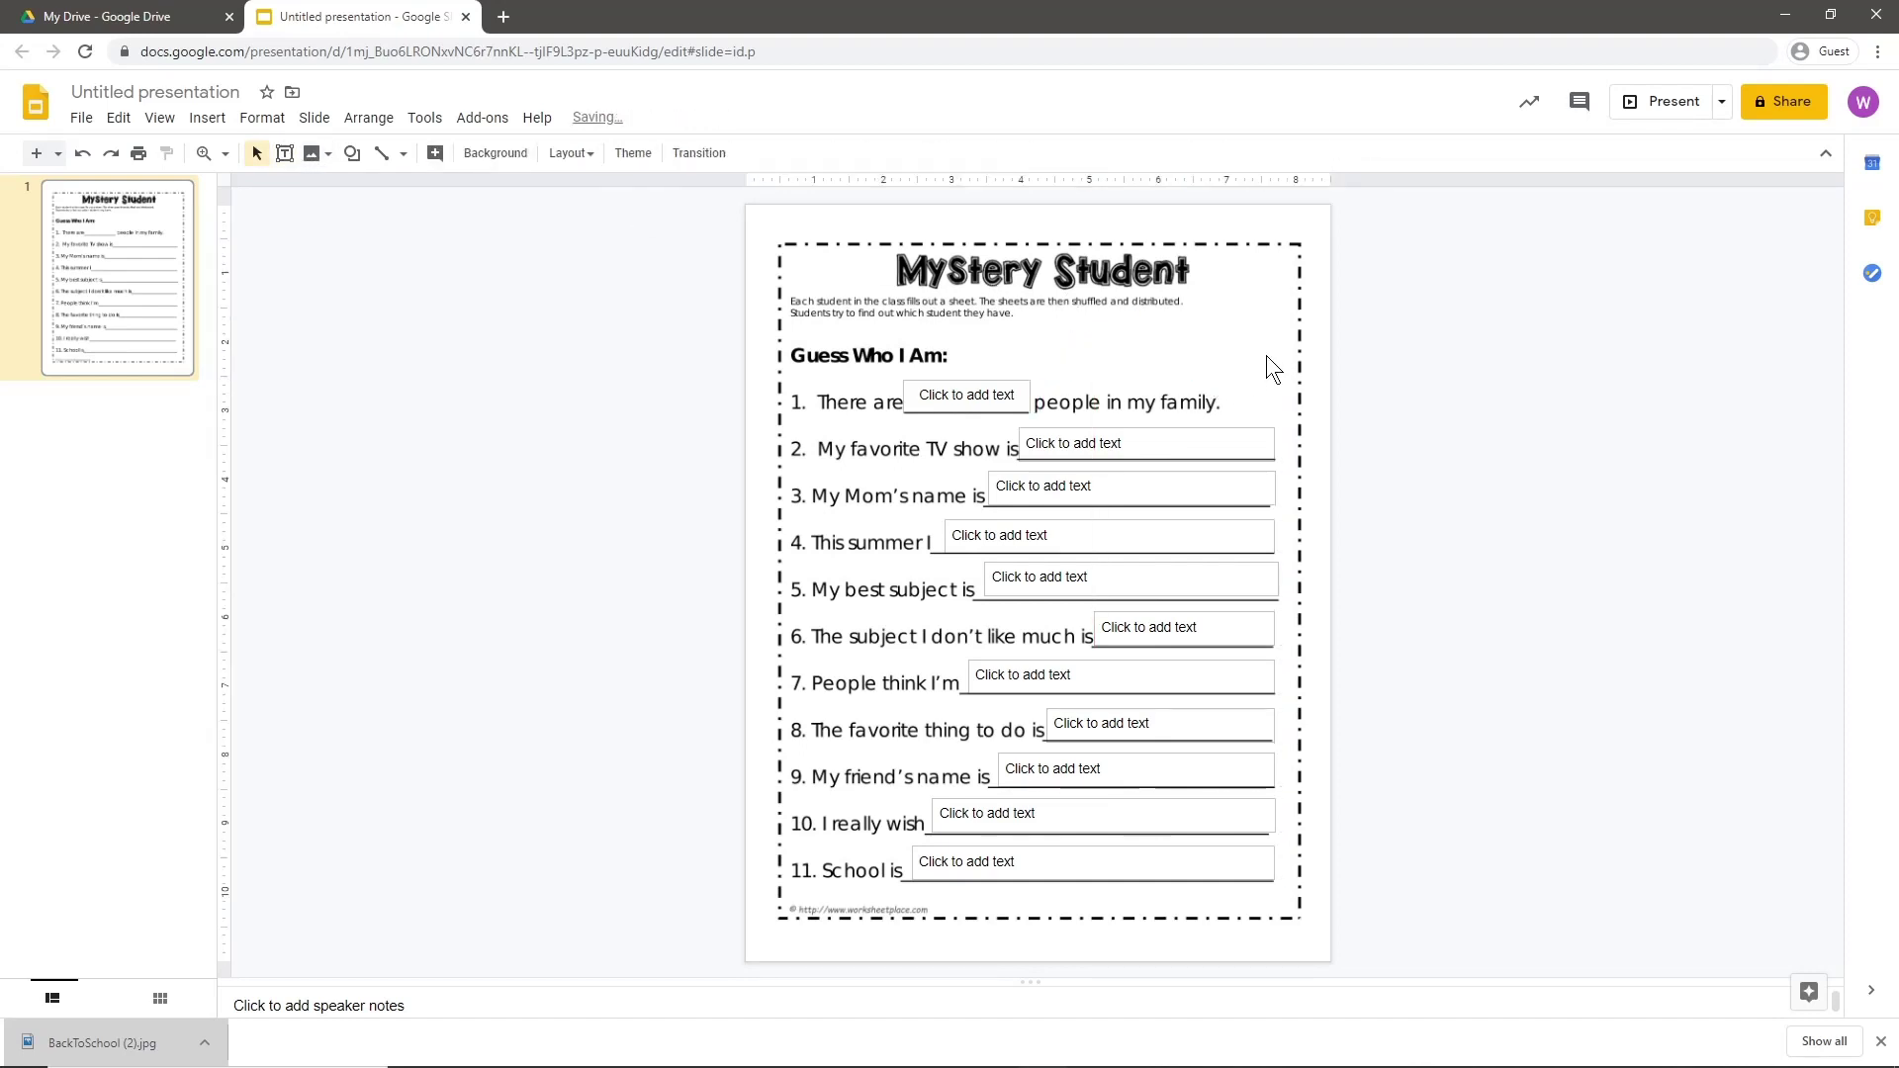
click(1136, 354)
key(Delete)
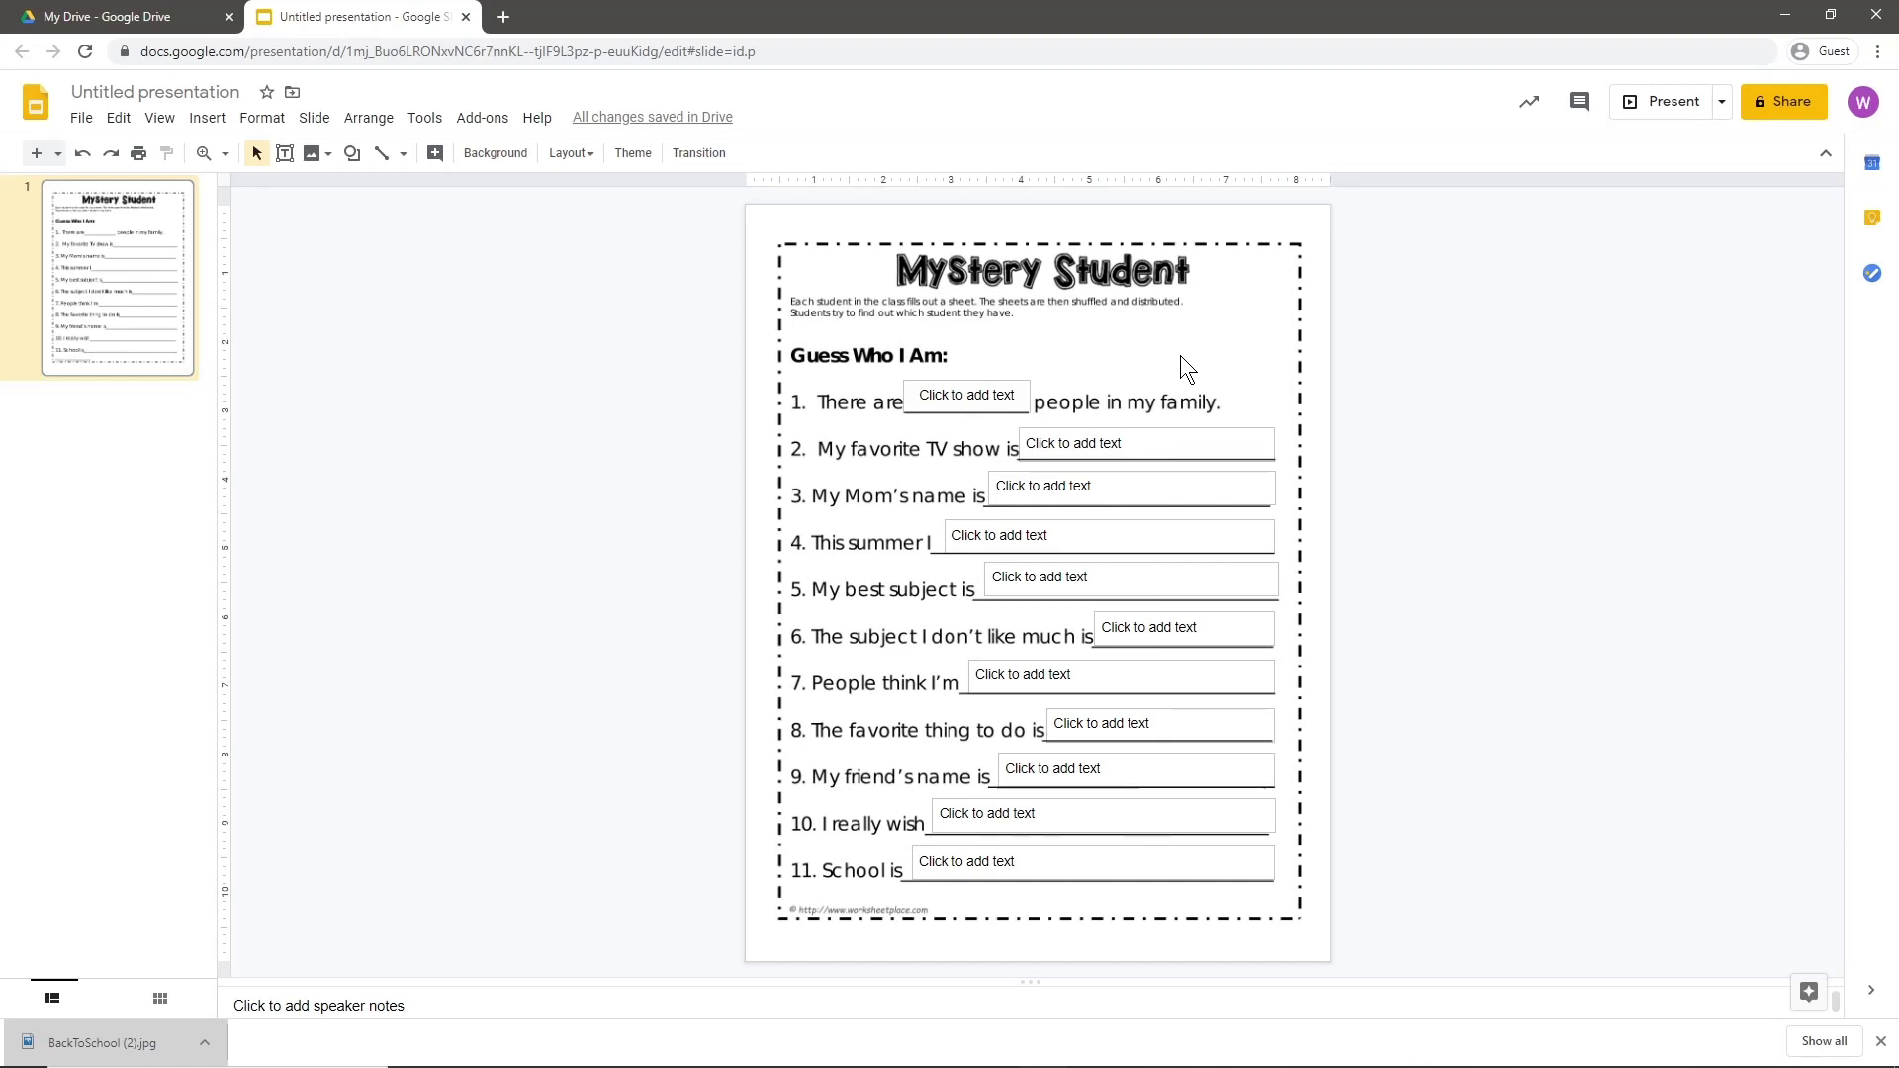
Step: Replace the 'Untitled presentation' title with 'BackToSchool Worsheet'
click(198, 90)
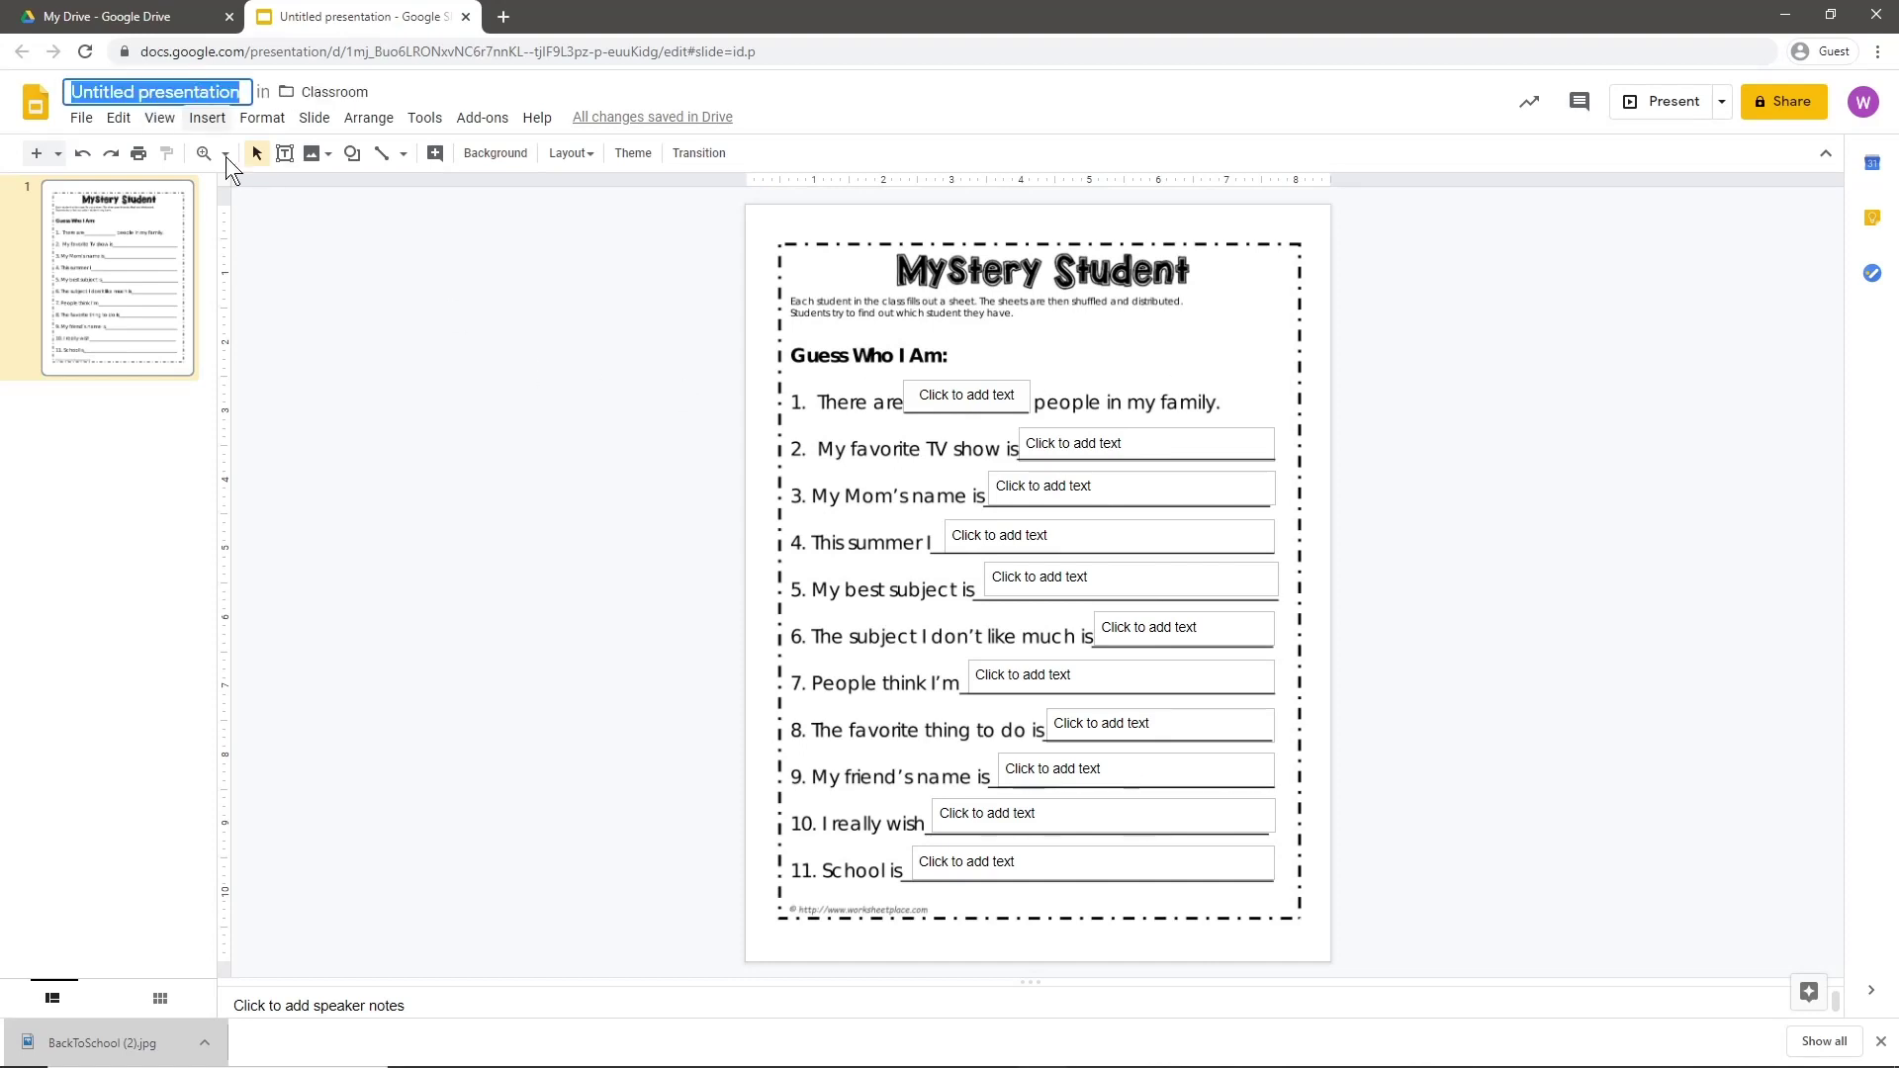
text(BackToSchool Worsheet)
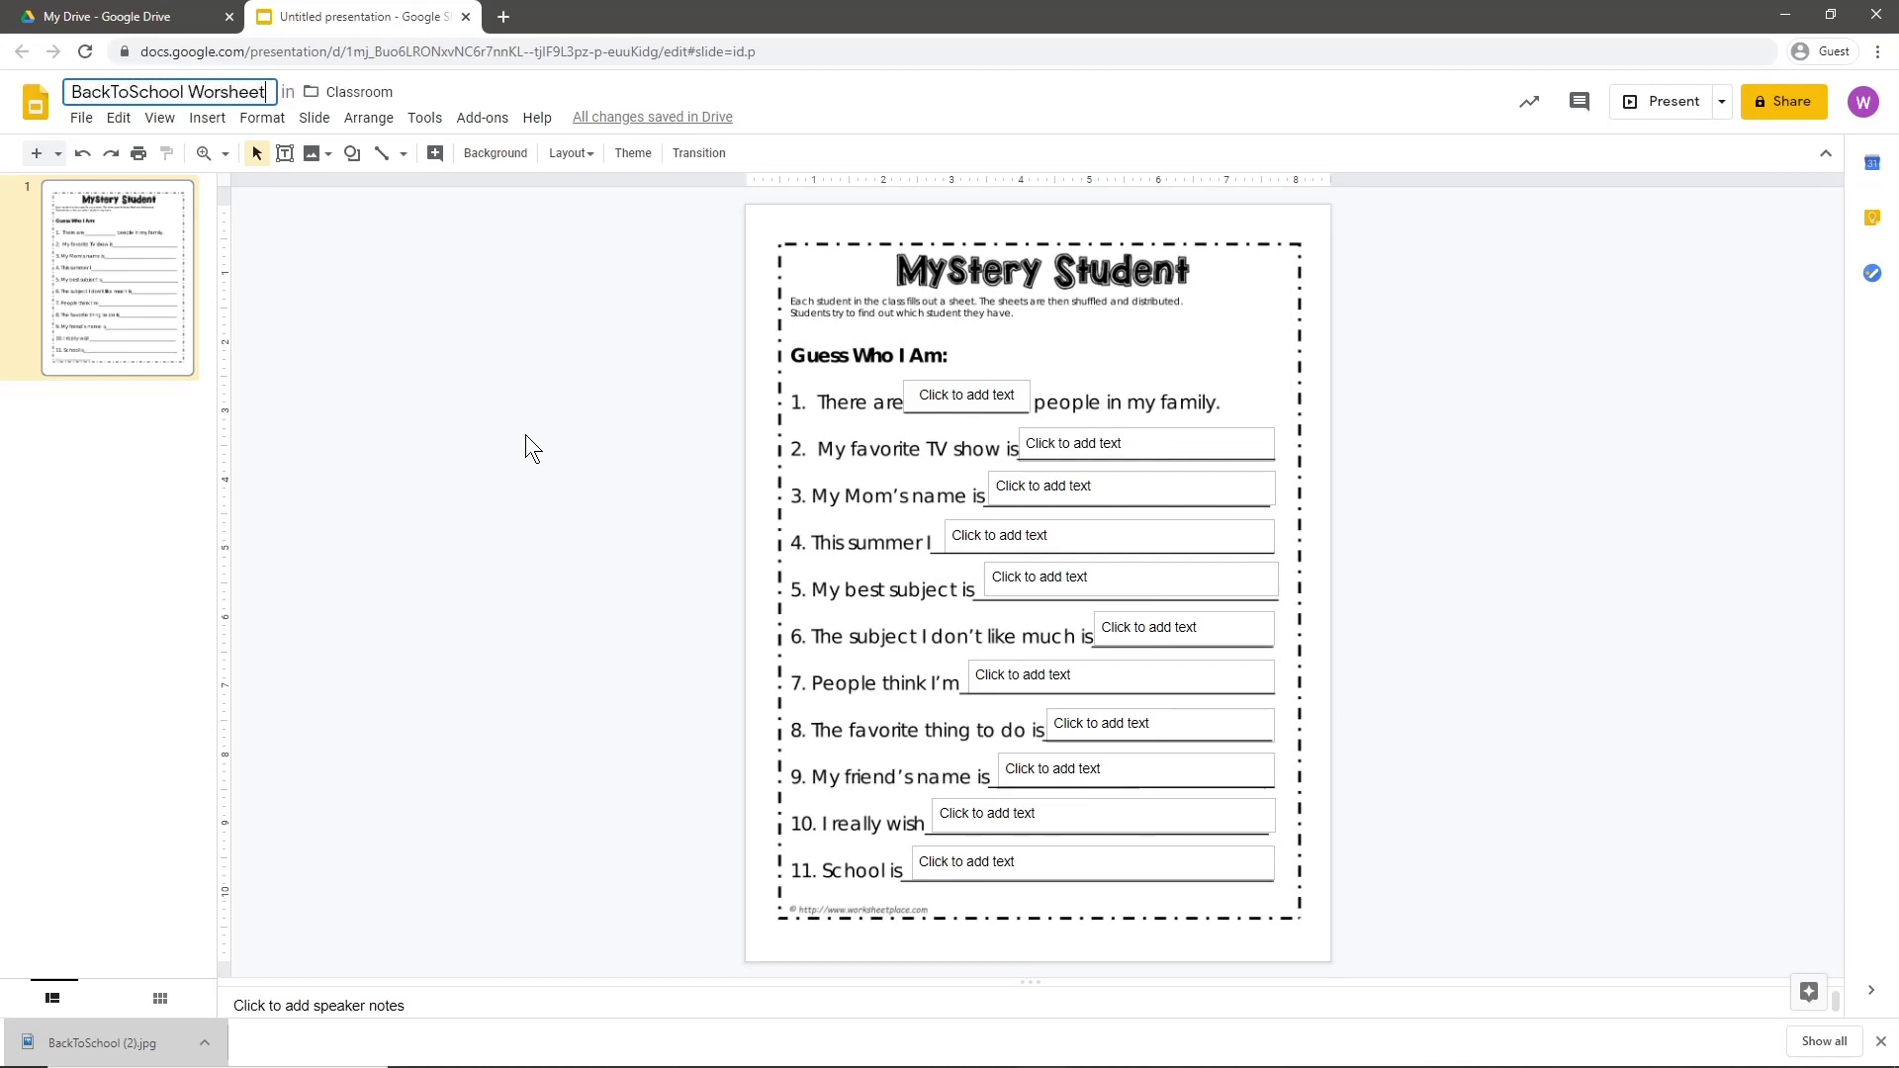
key(Return)
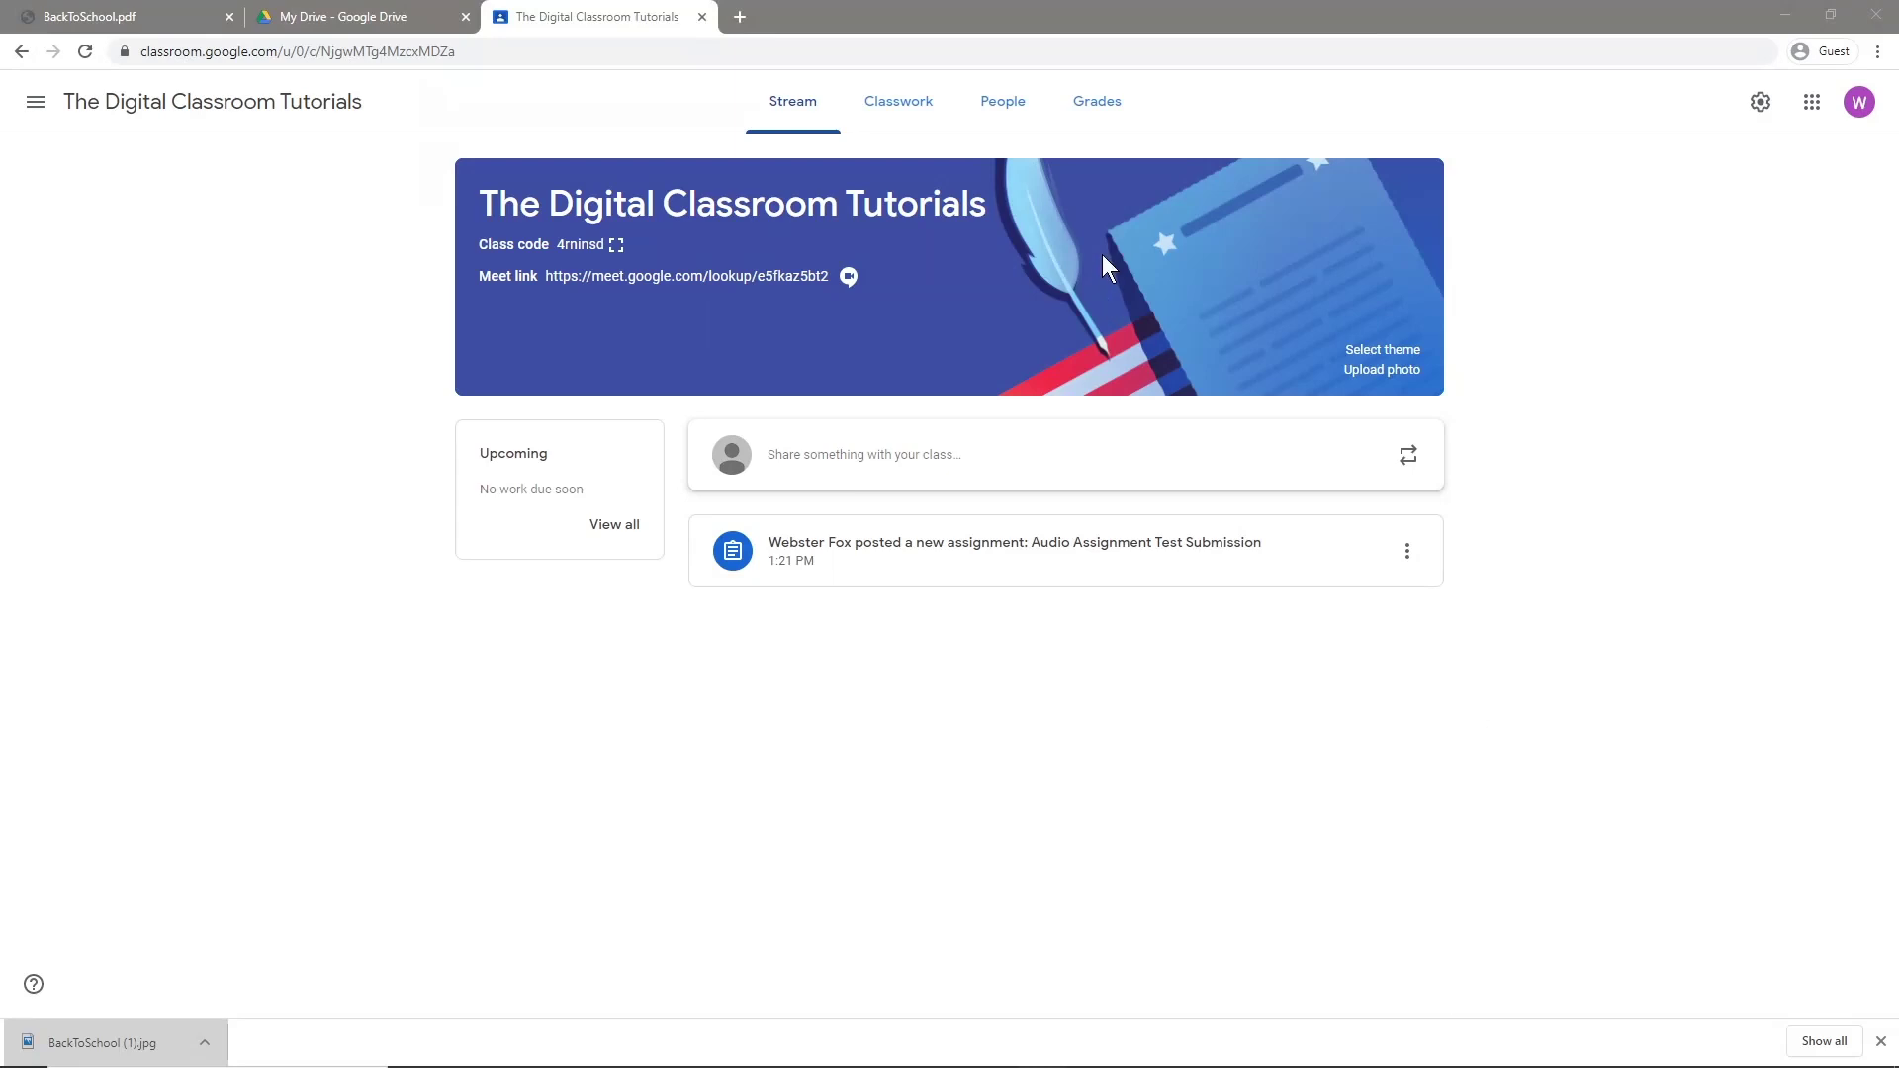
Step: Start a new assignment from the class's Classwork page
click(919, 113)
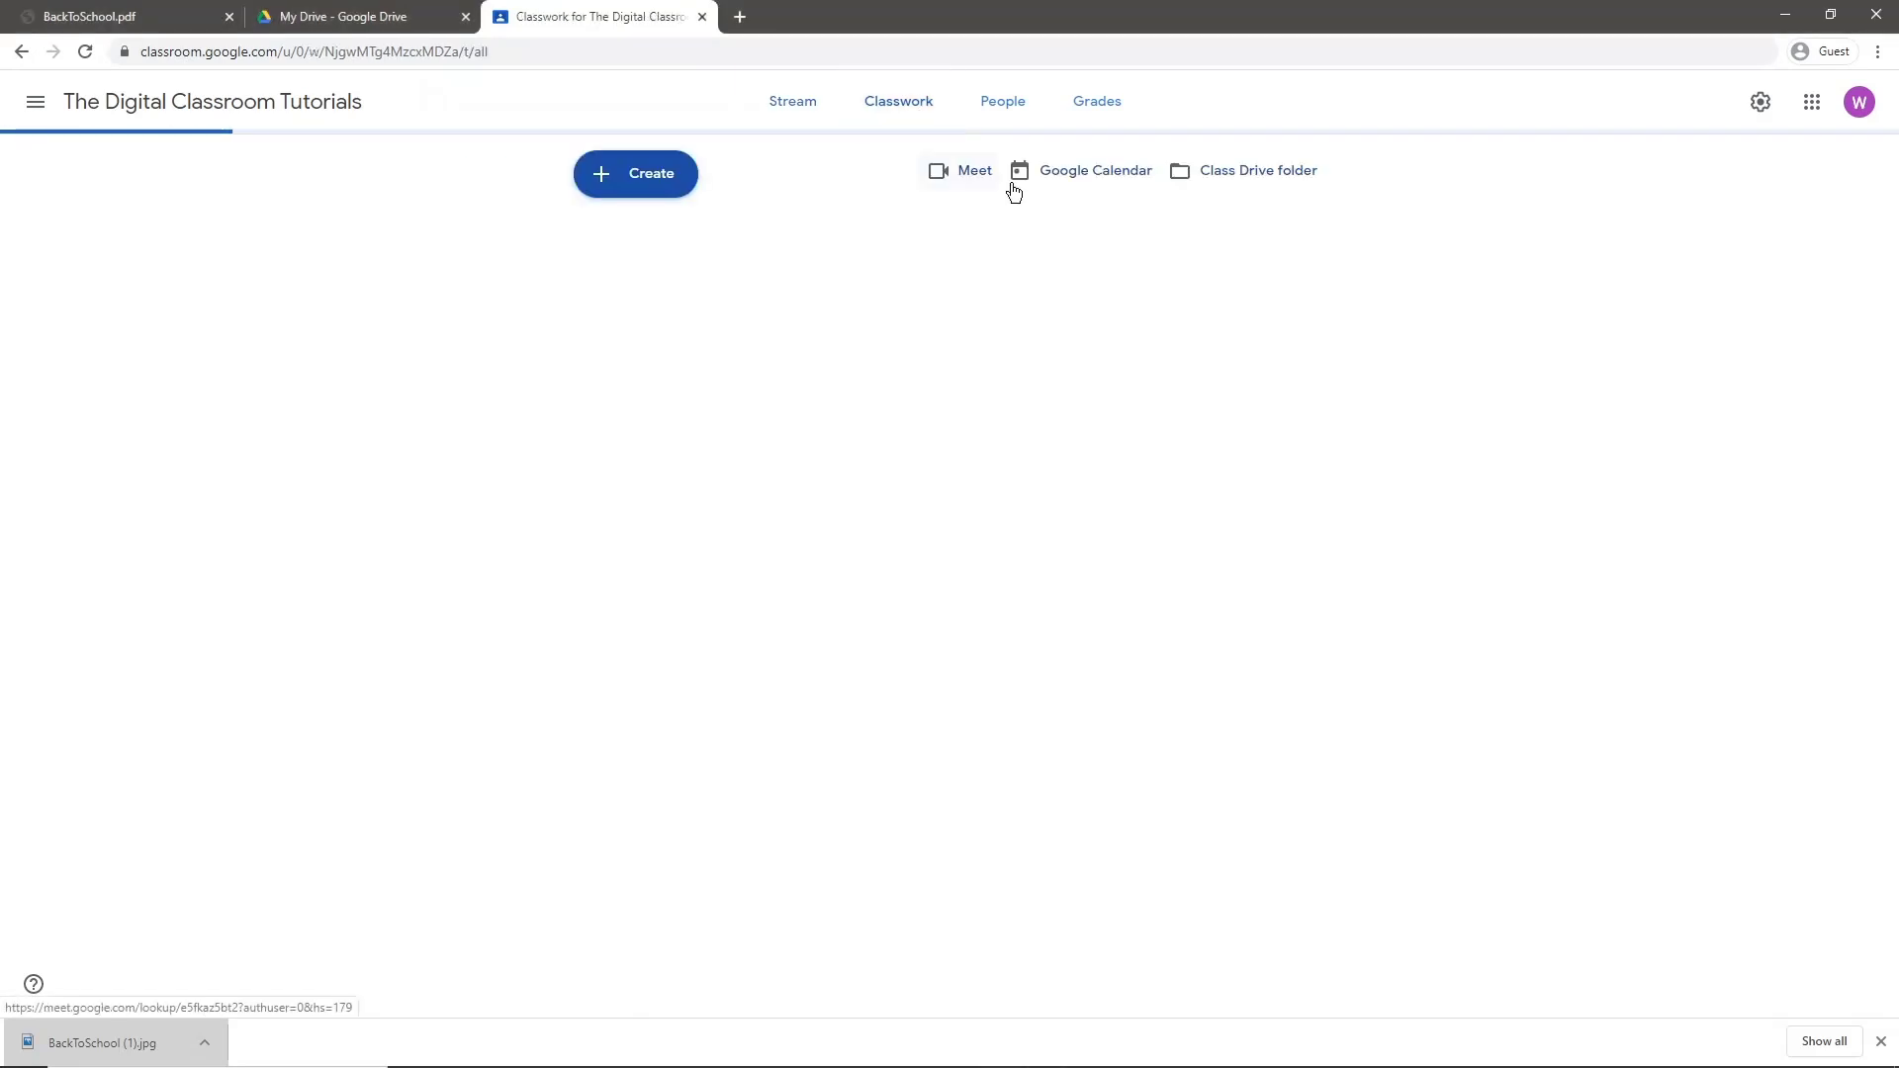
click(655, 185)
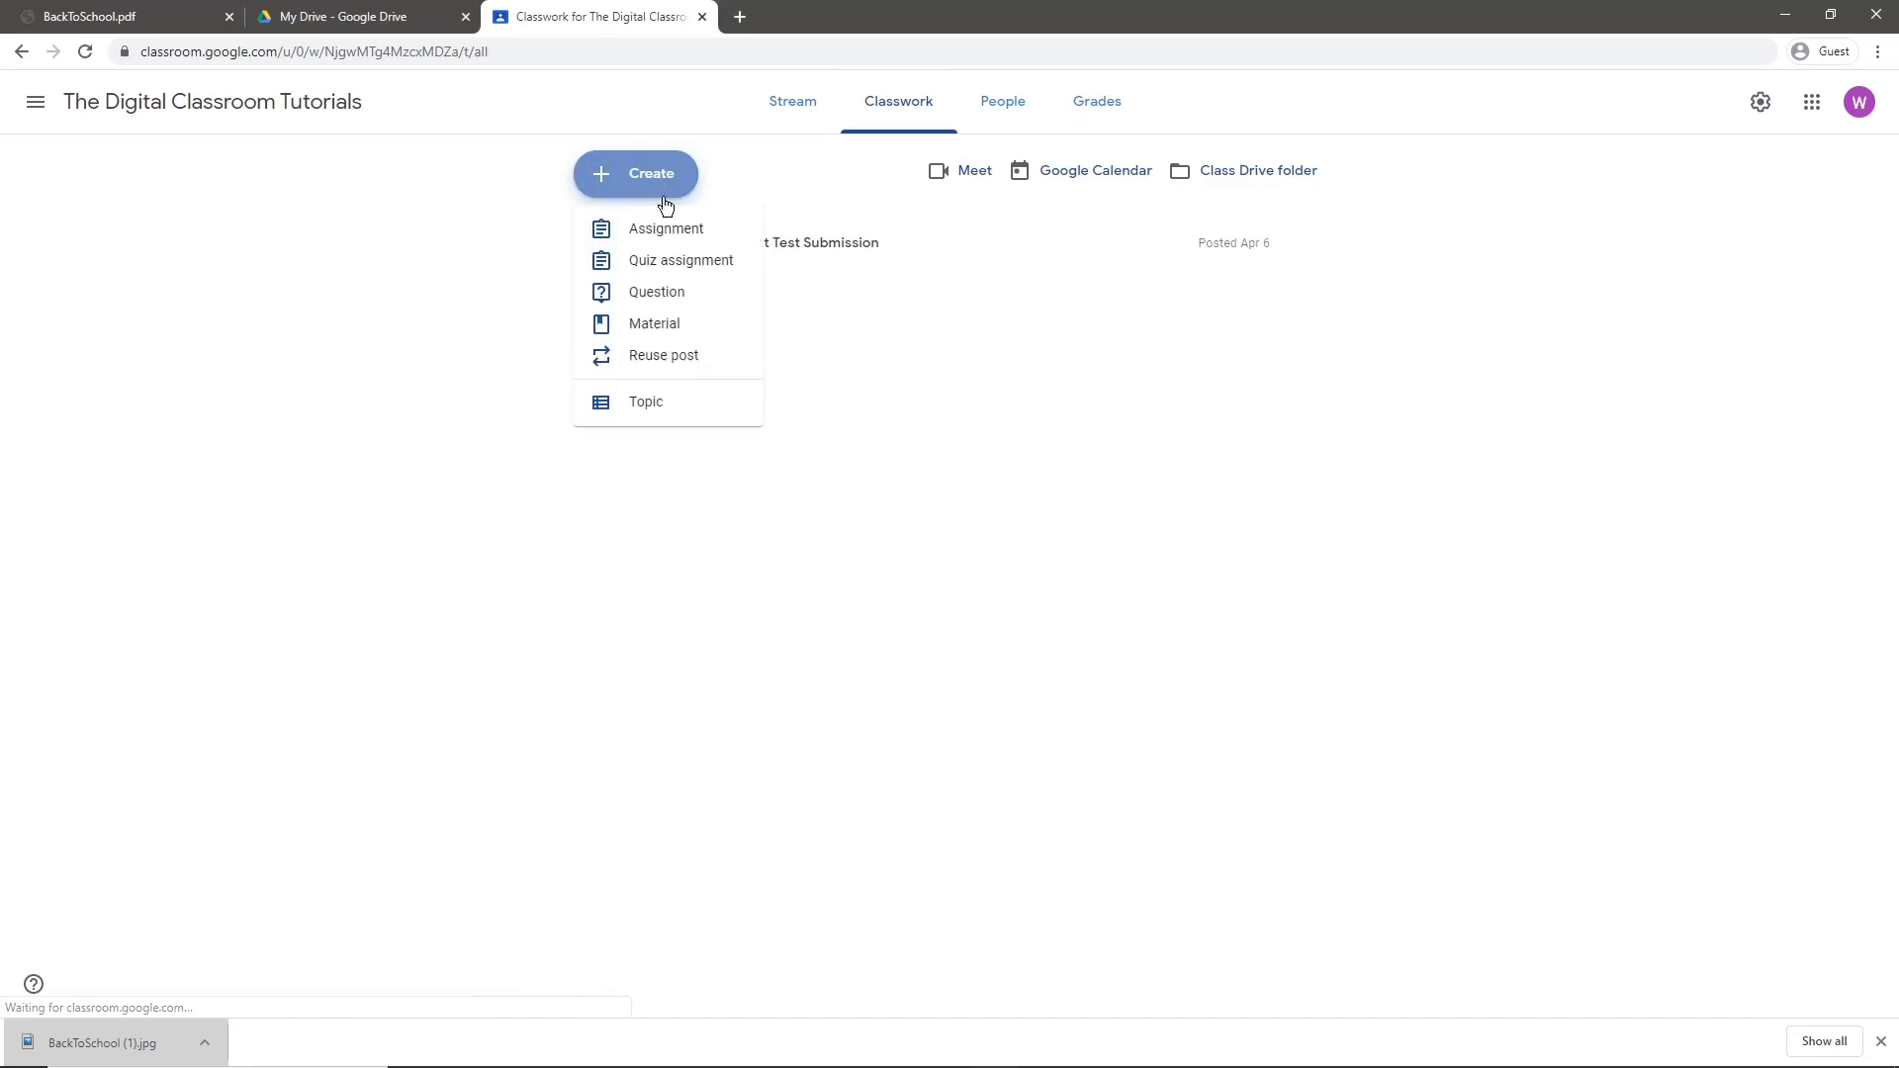
click(690, 231)
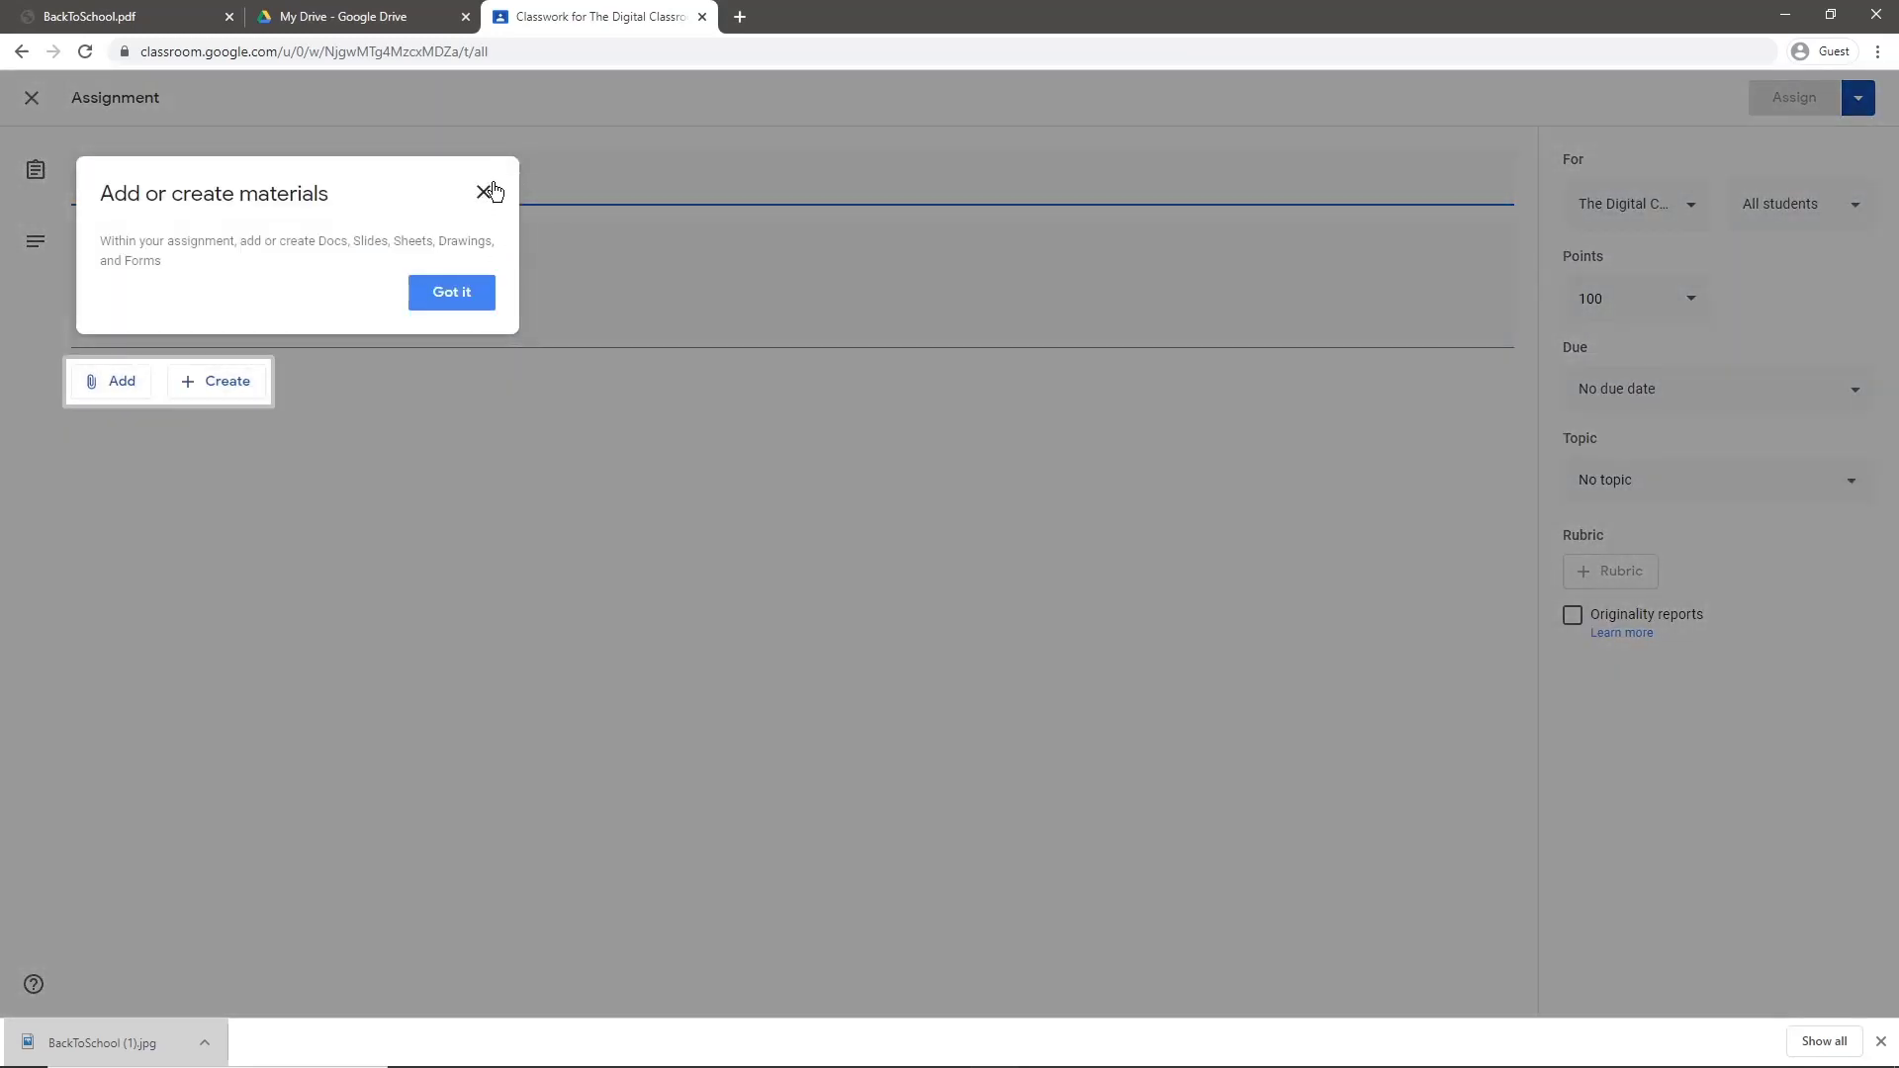
click(488, 191)
Step: Title it 'Back To Survey' with instructions 'Please fill out the text boxes with your answers'
text(Back To Survey)
key(Tab)
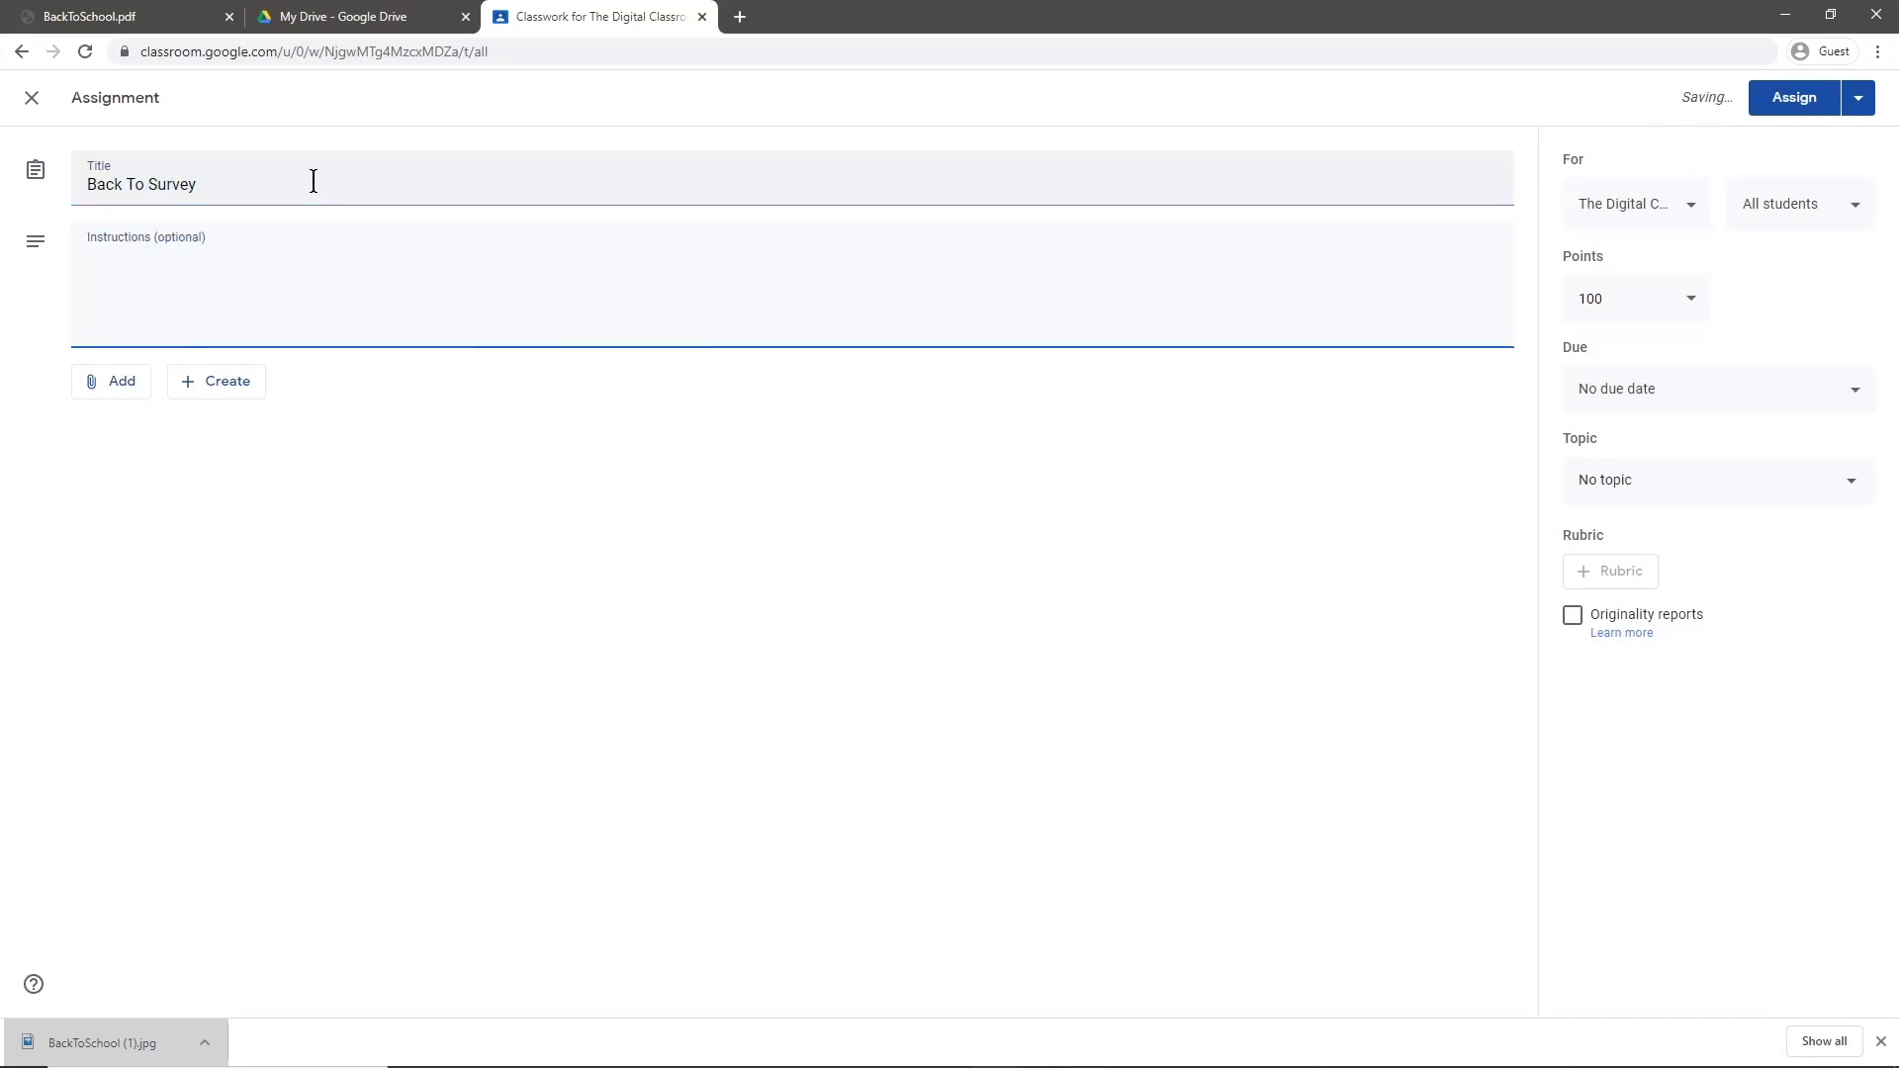
text(Please fill out the text)
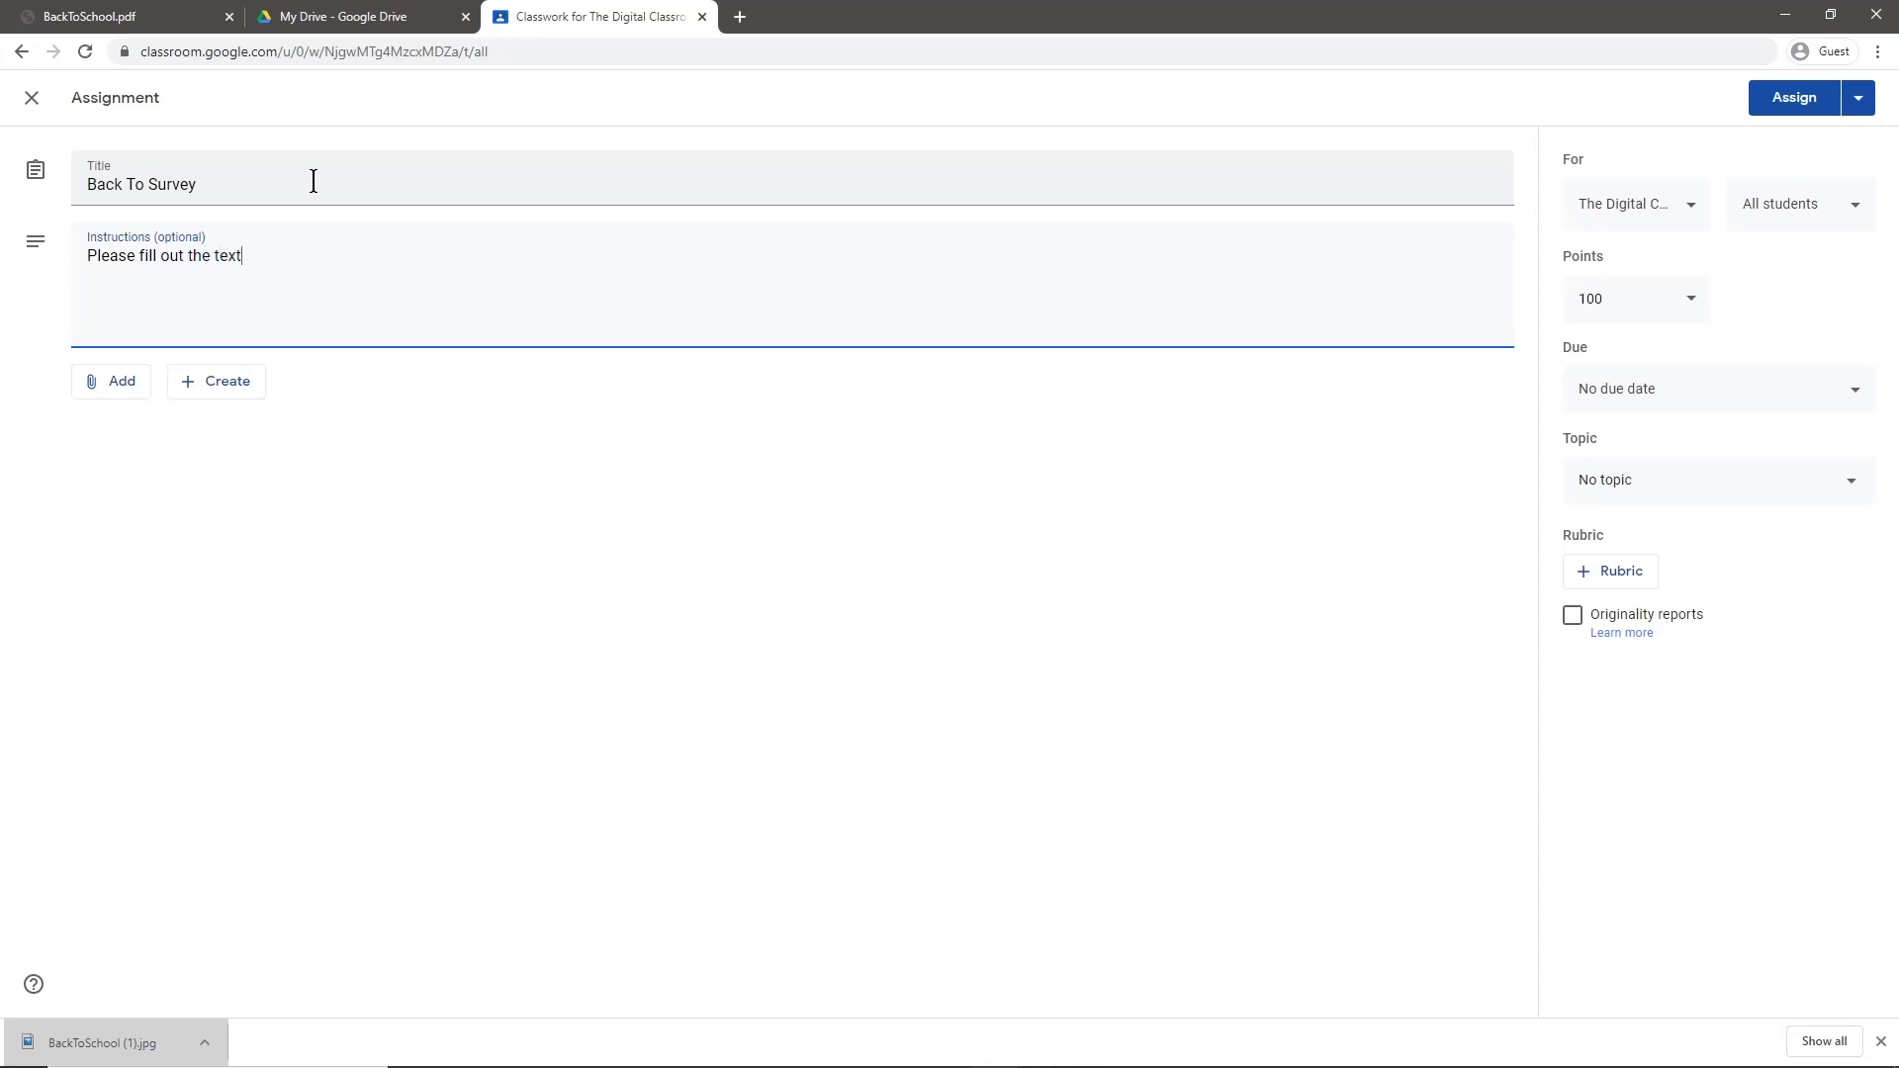
text(boxes with your answers)
right_click(247, 257)
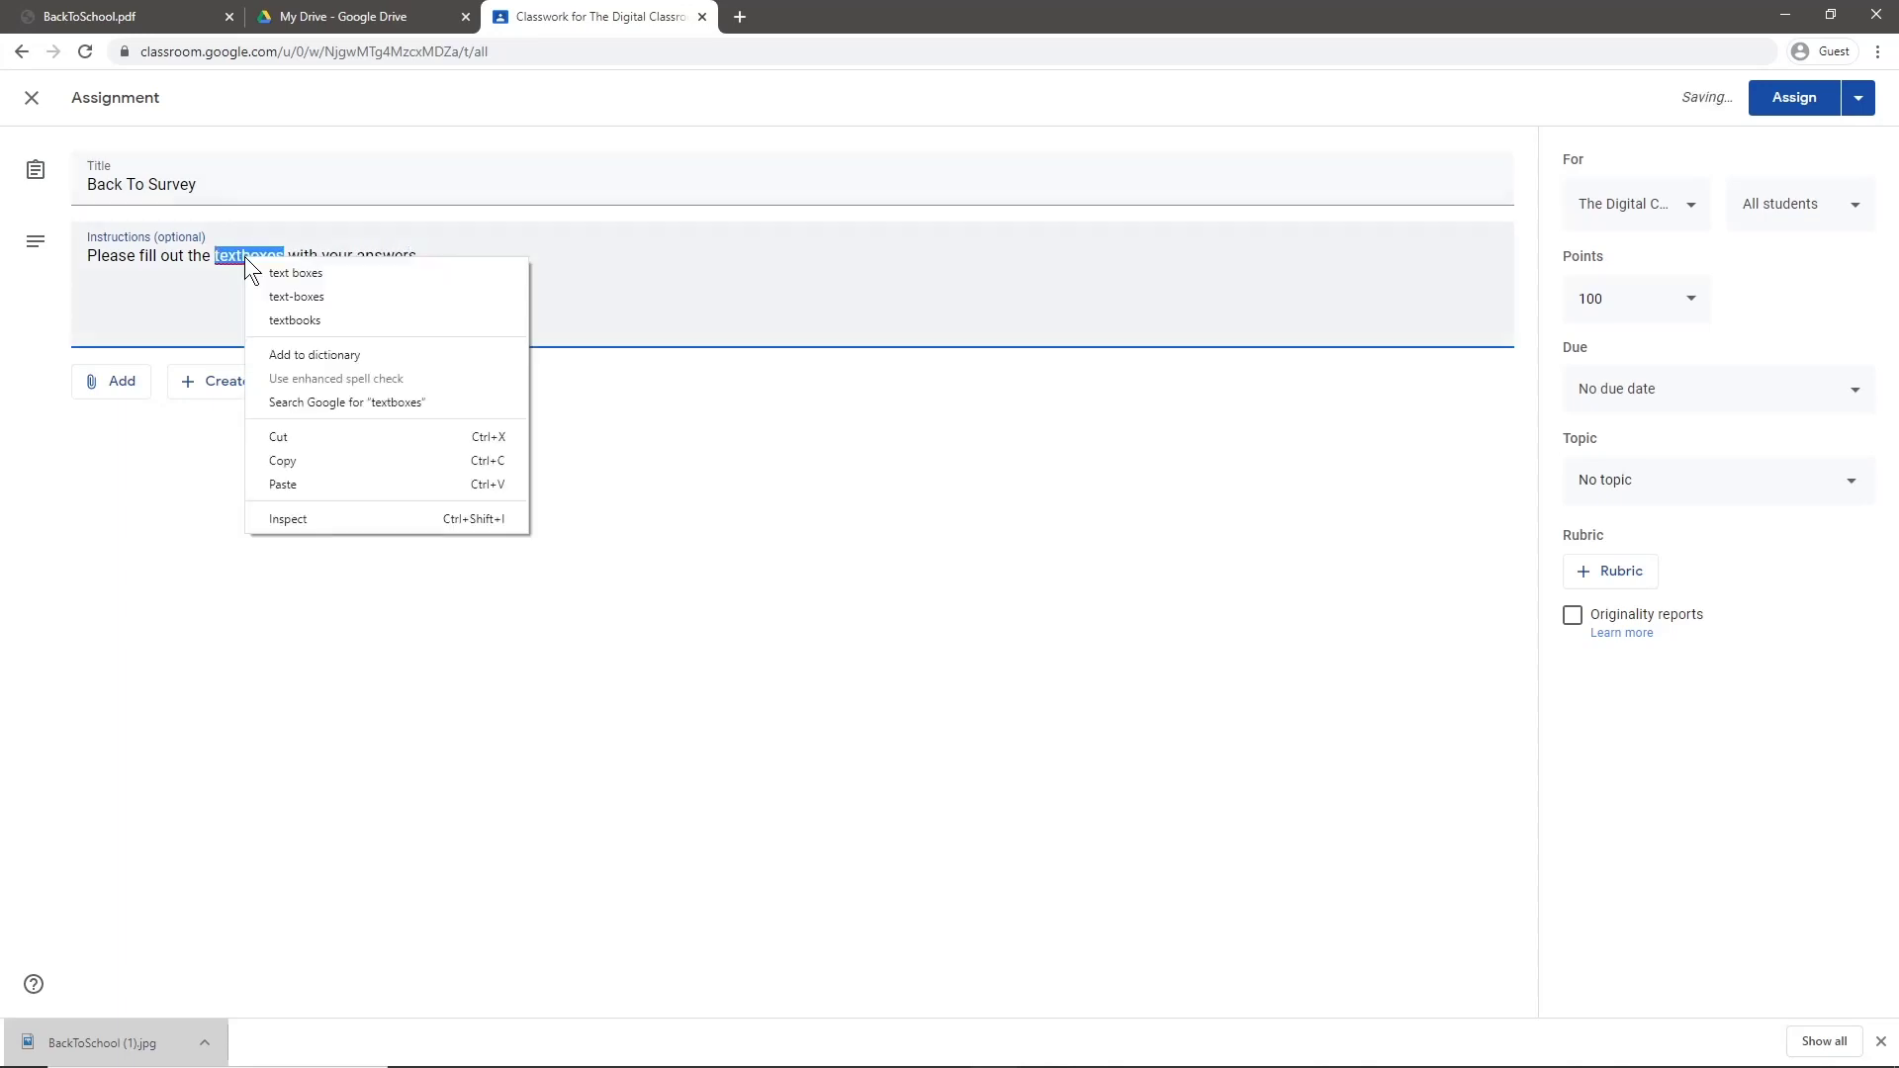
click(335, 272)
click(421, 370)
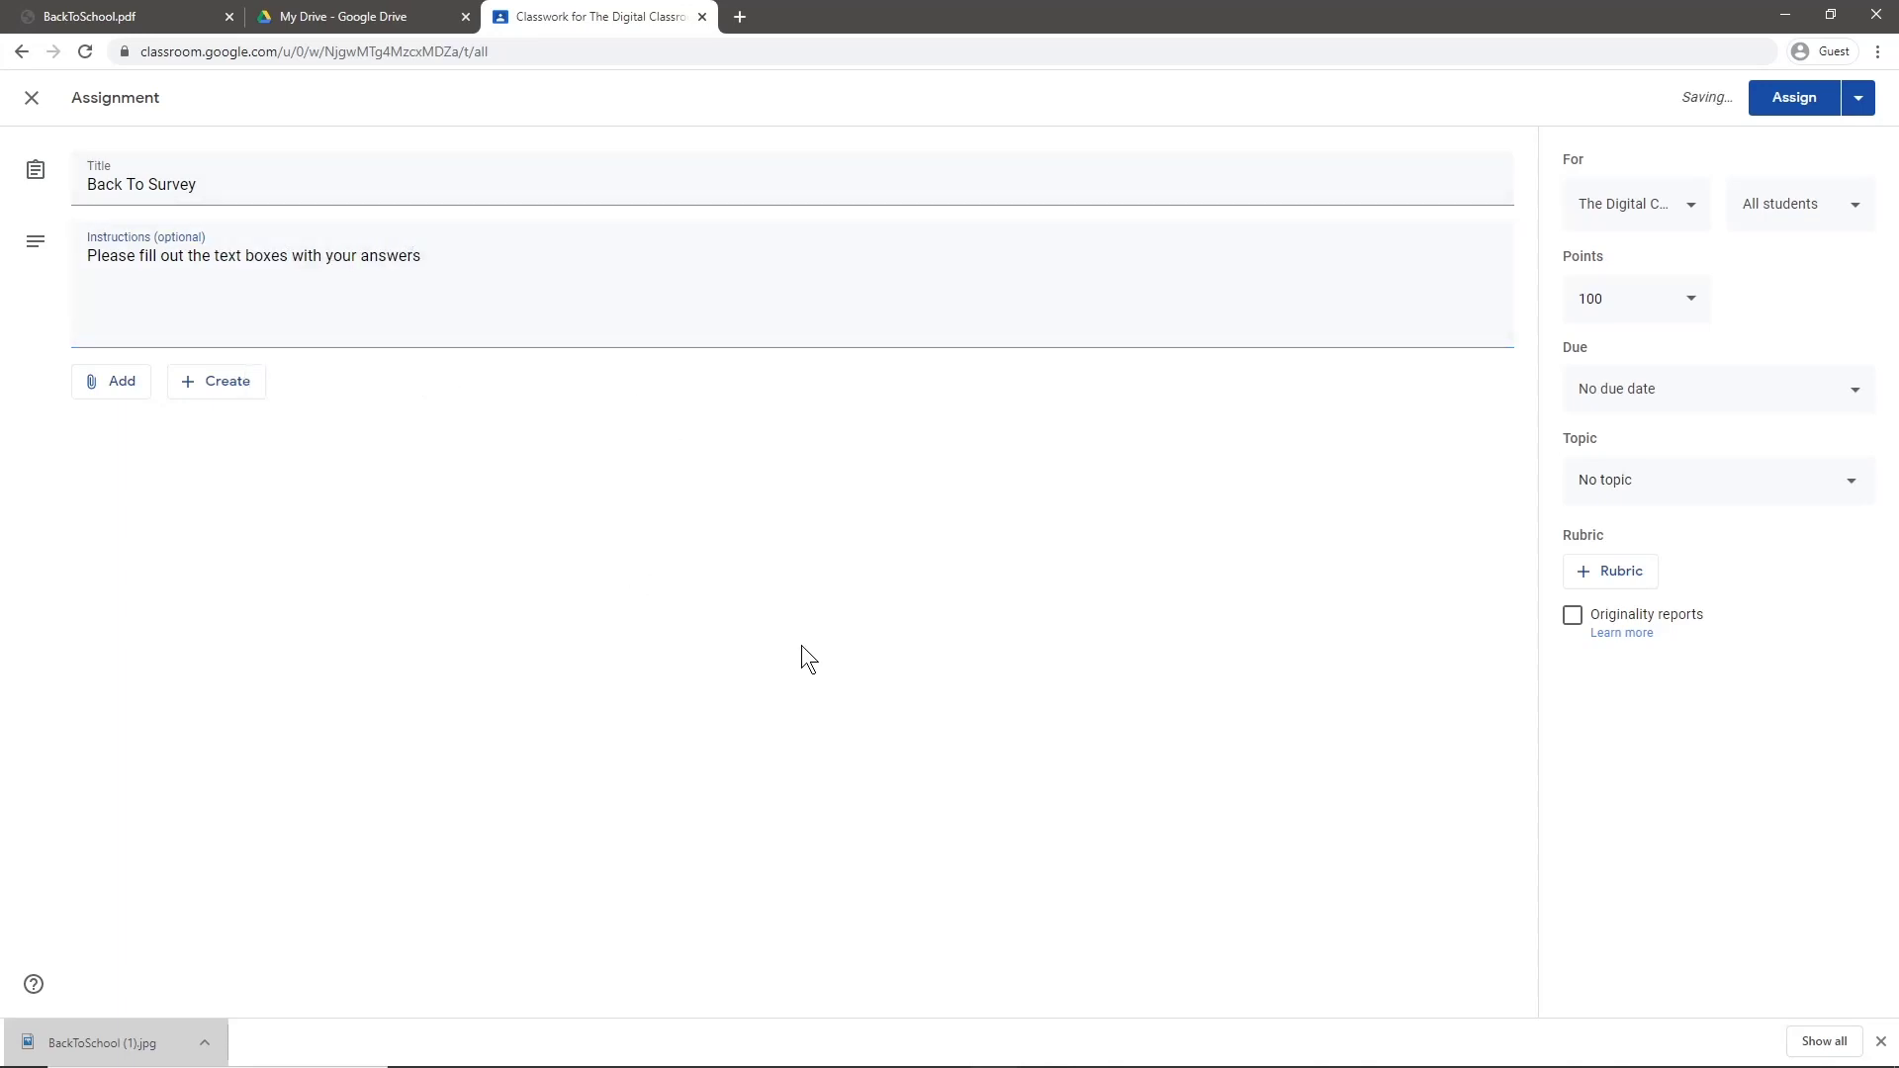
Step: Attach BackToSchool Worksheet from Google Drive, set to 'Make a copy for each student'
click(140, 394)
click(182, 426)
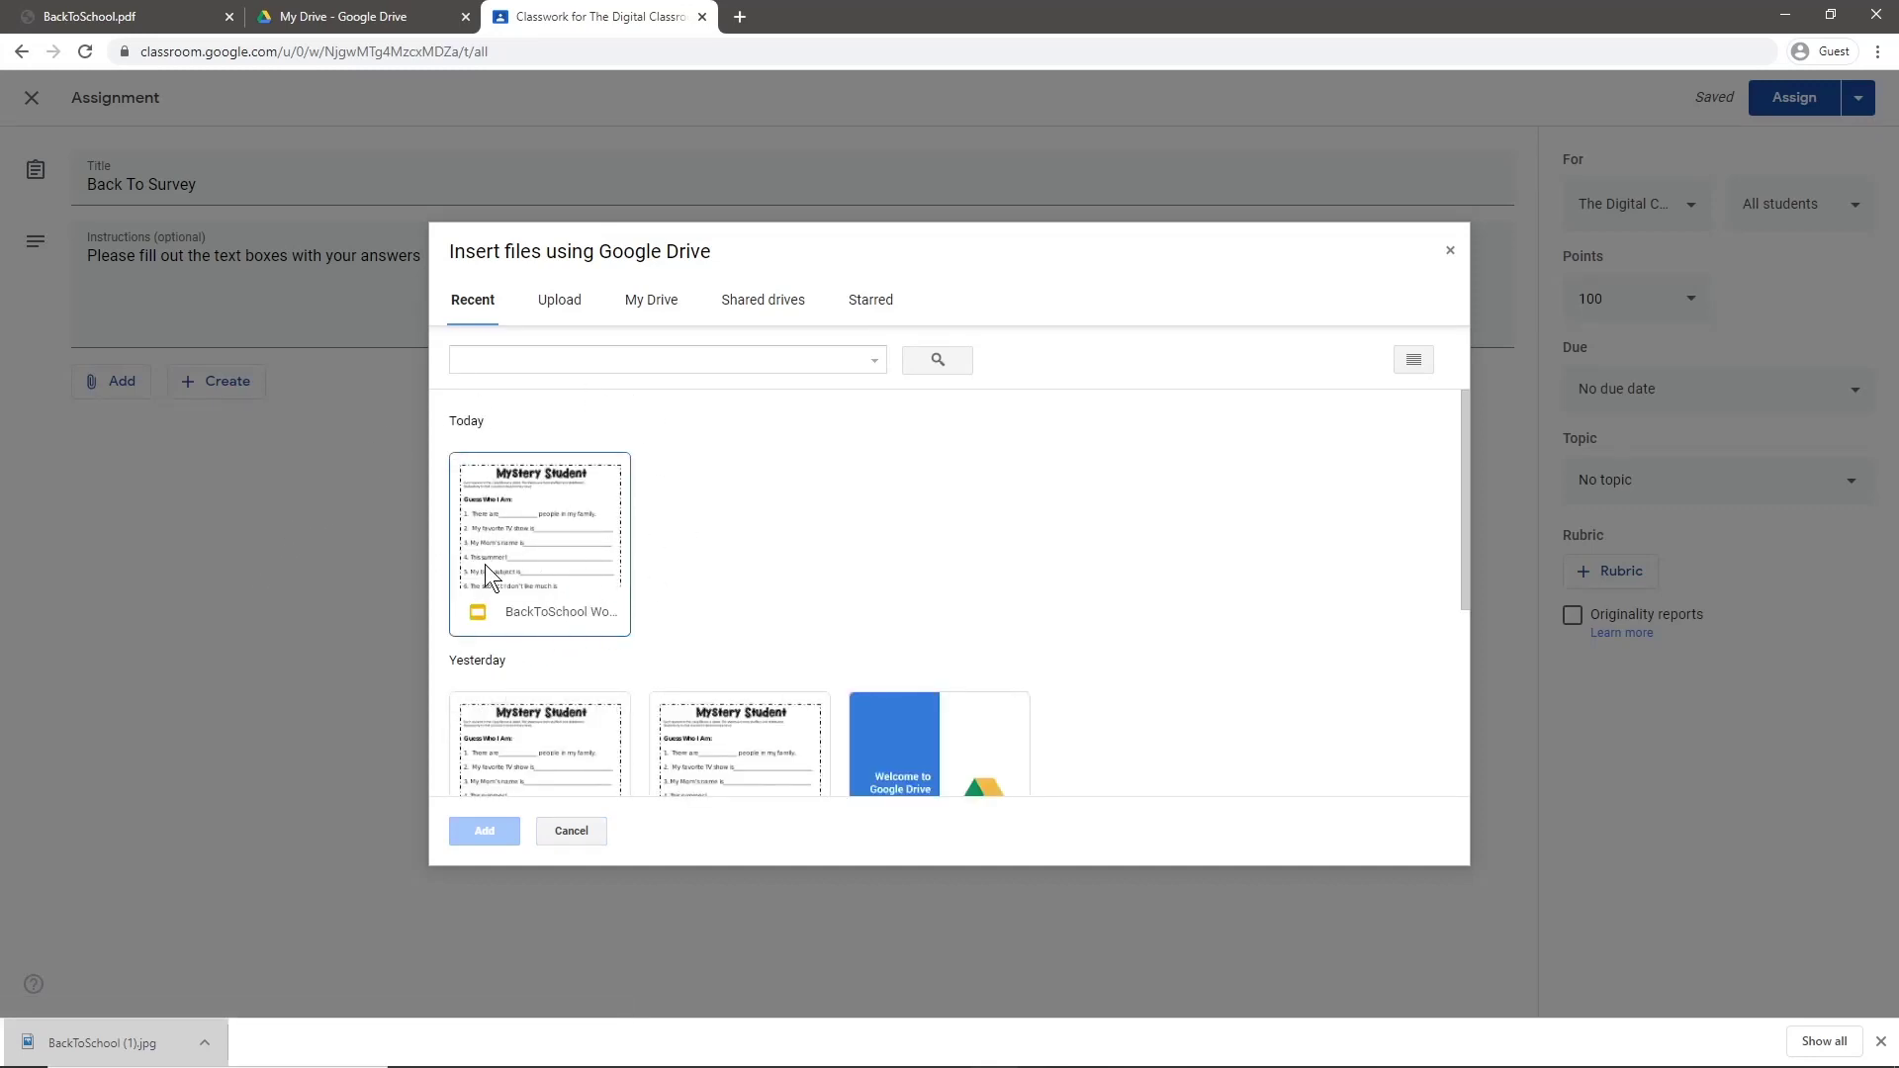
click(527, 536)
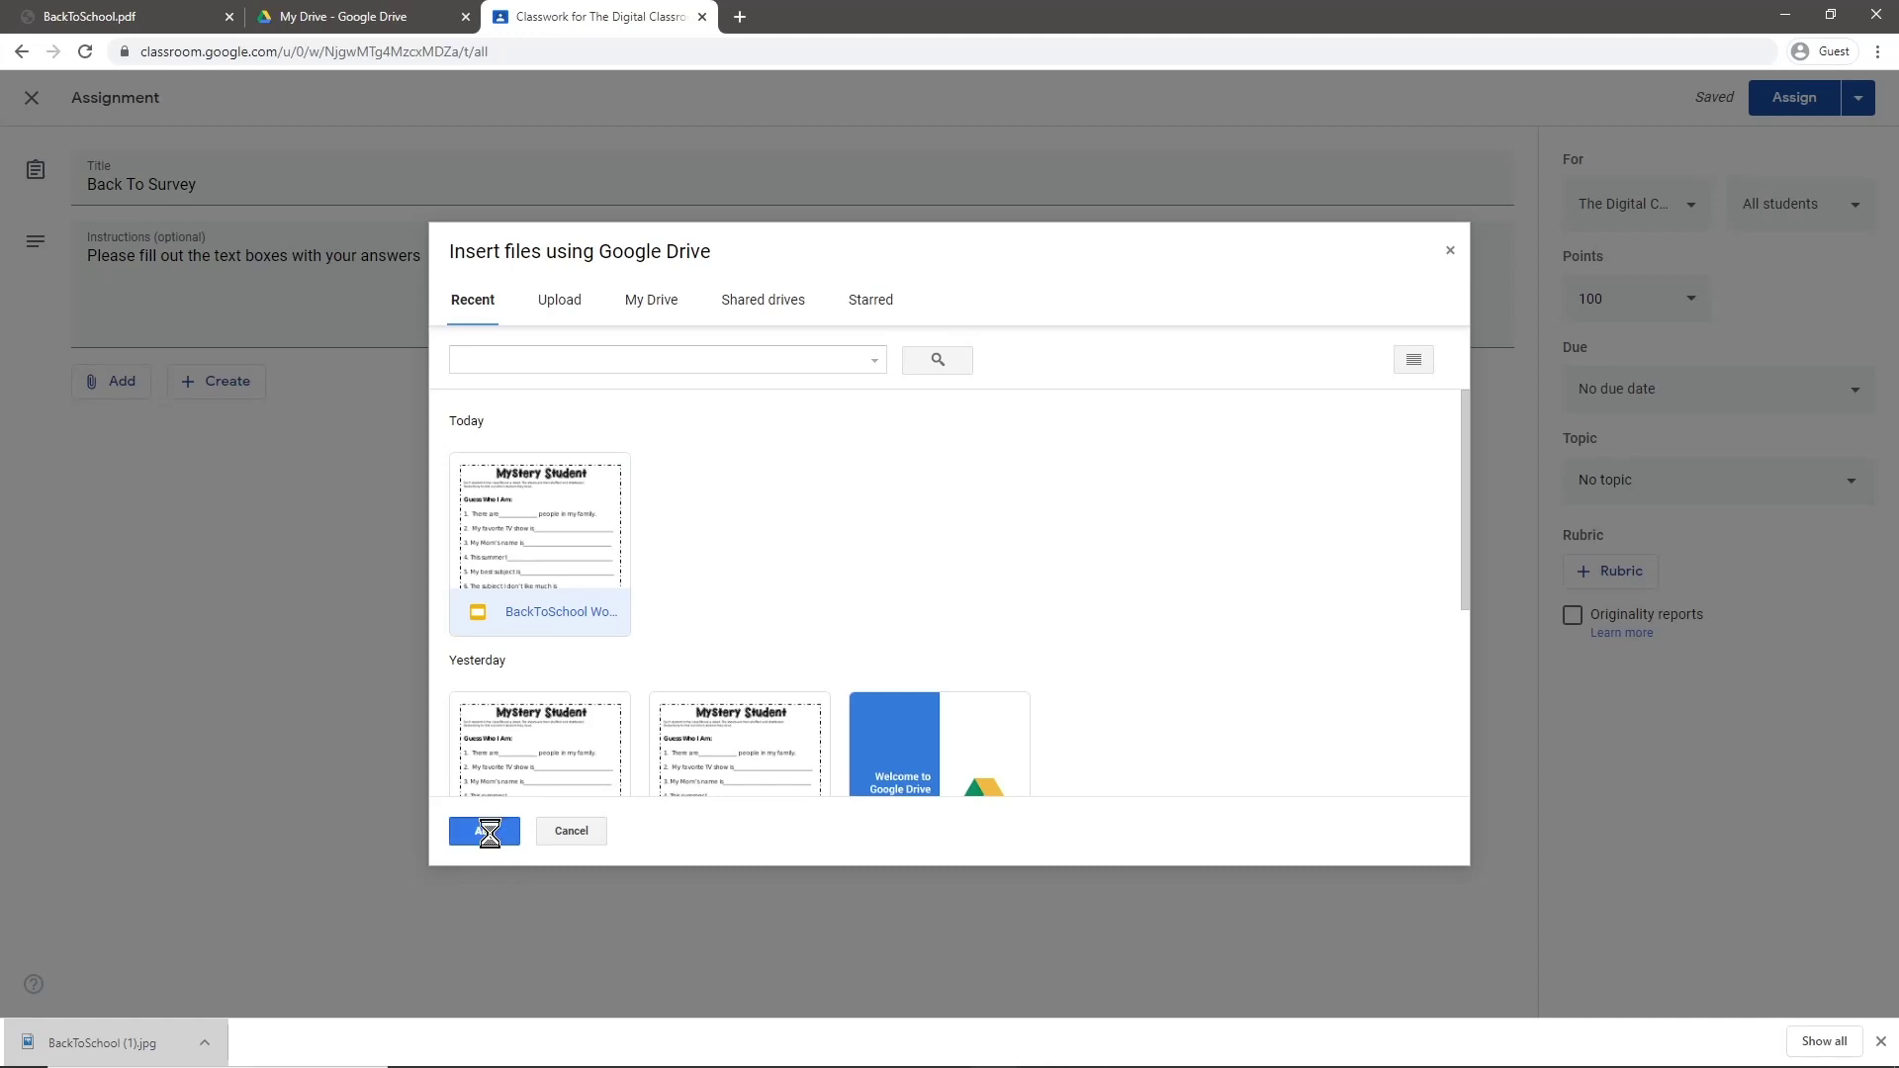
click(485, 833)
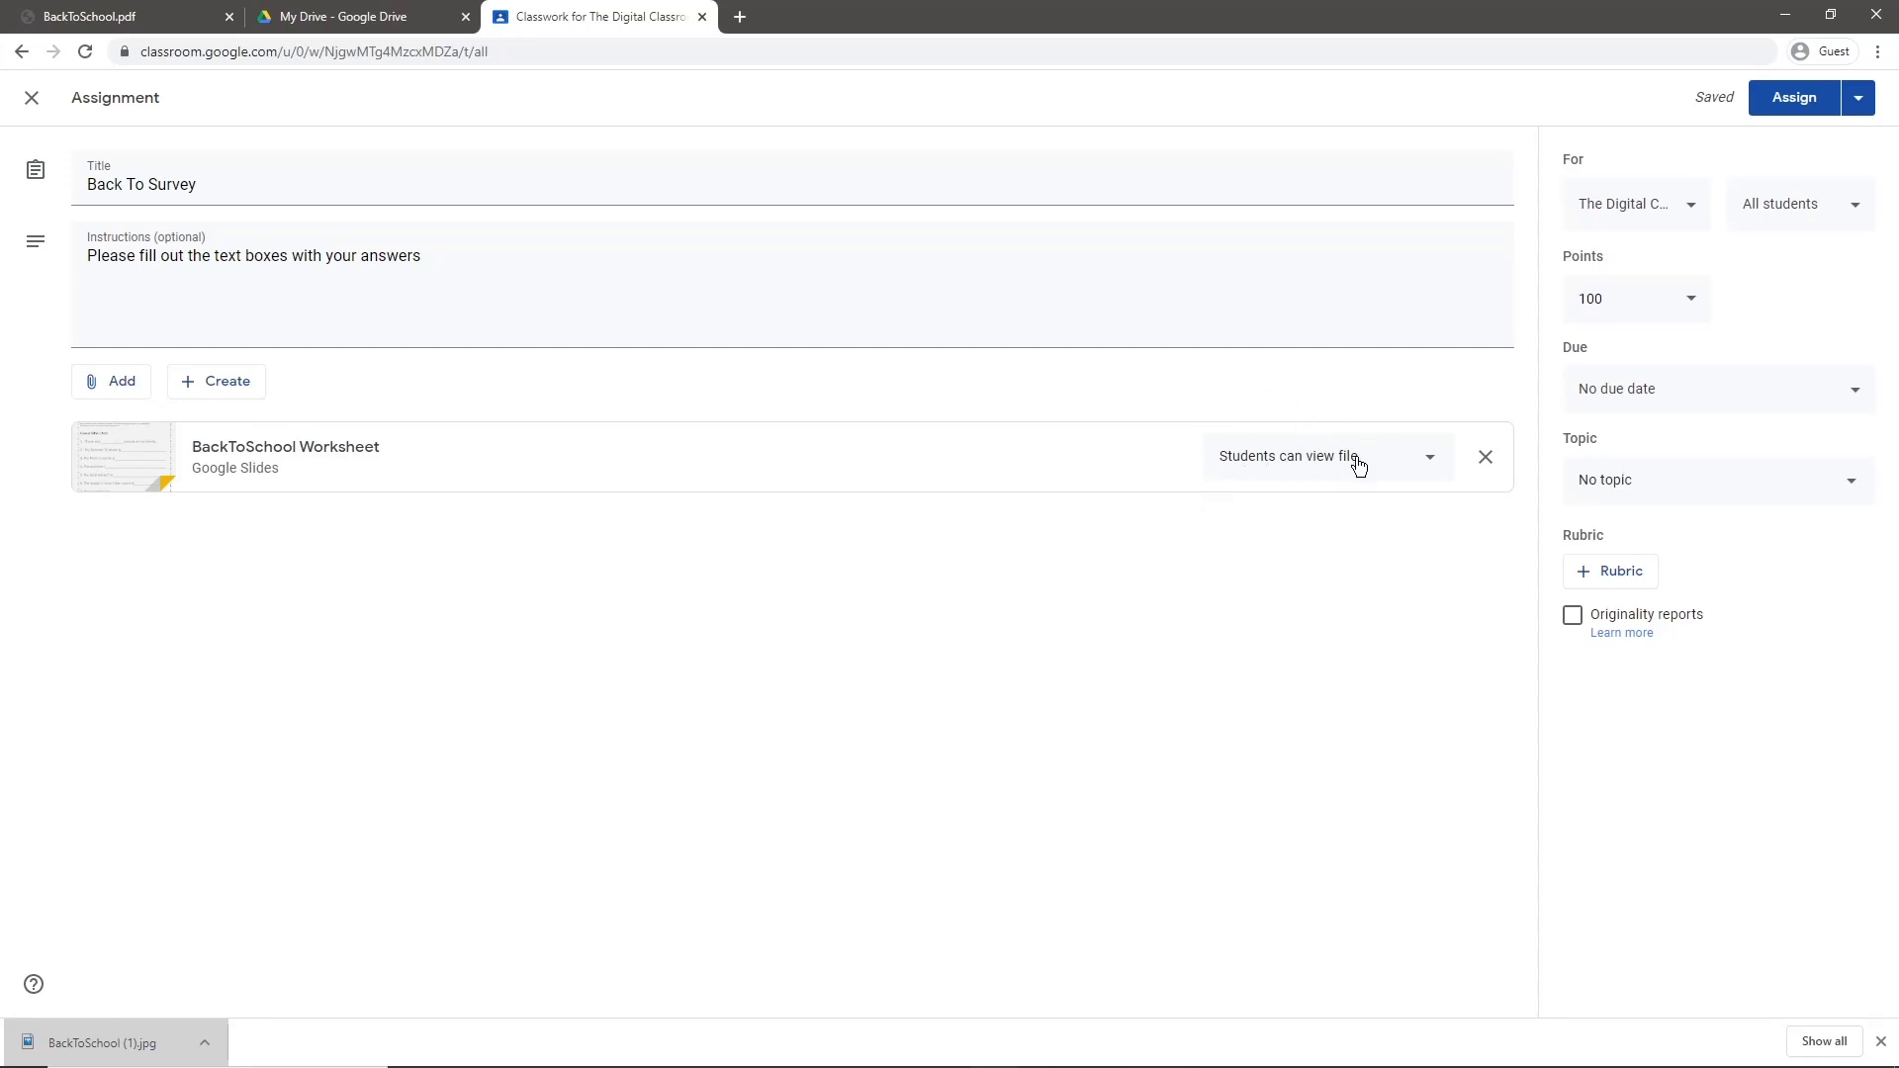
click(1407, 459)
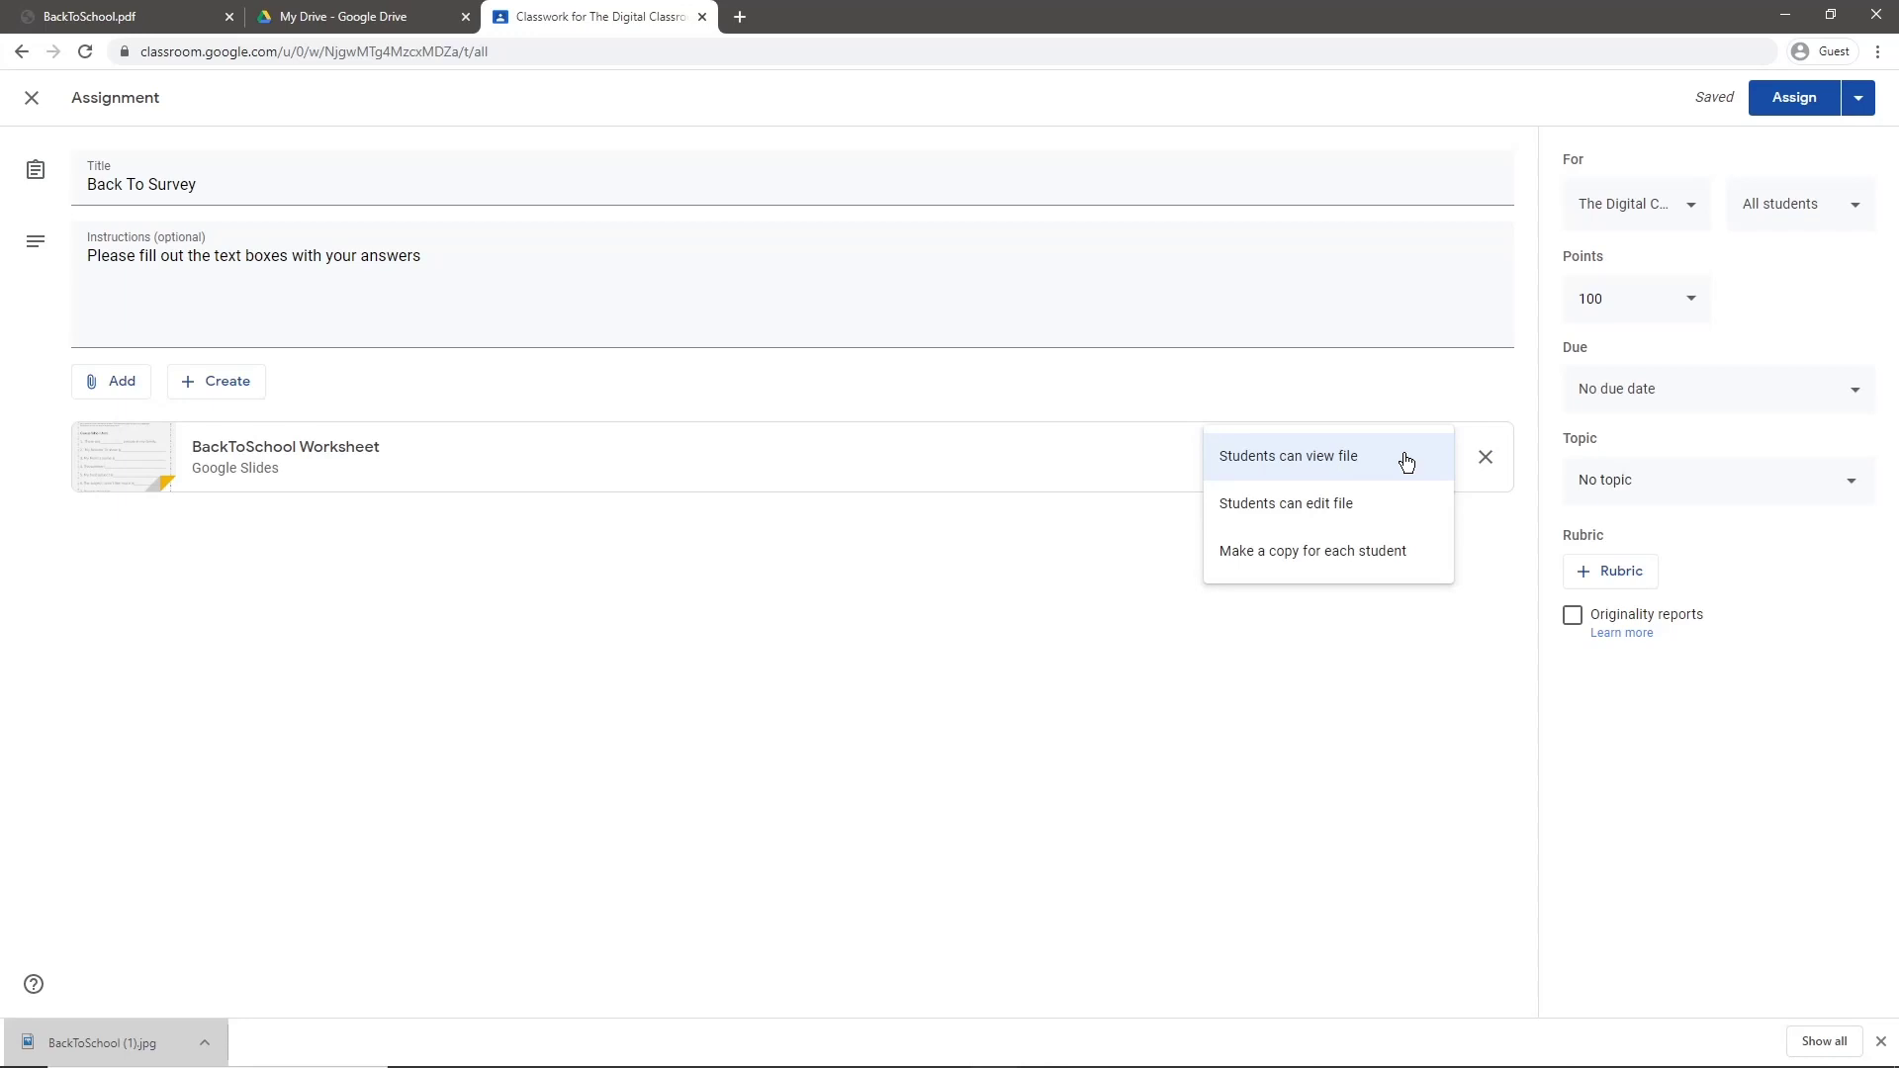
click(1365, 551)
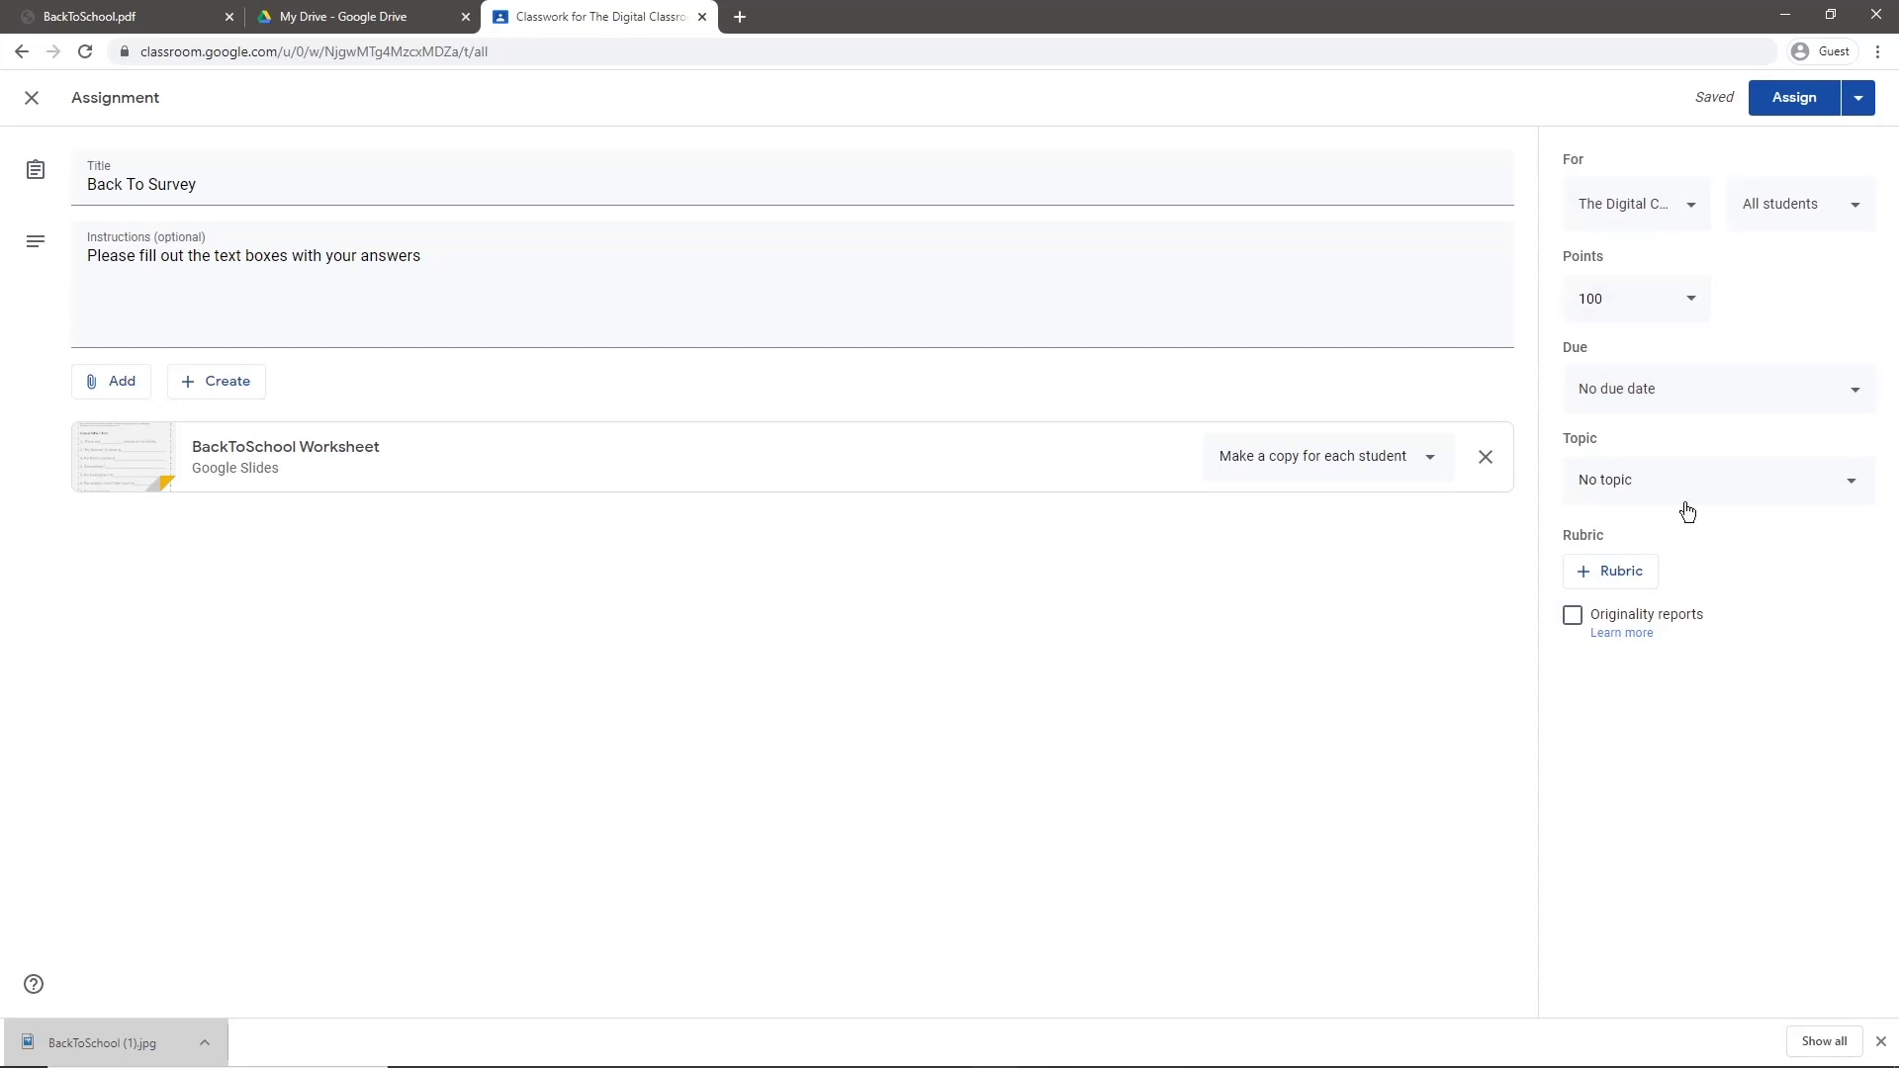
Step: Assign Back To Survey and expand its row in Classwork to see its details
click(1792, 103)
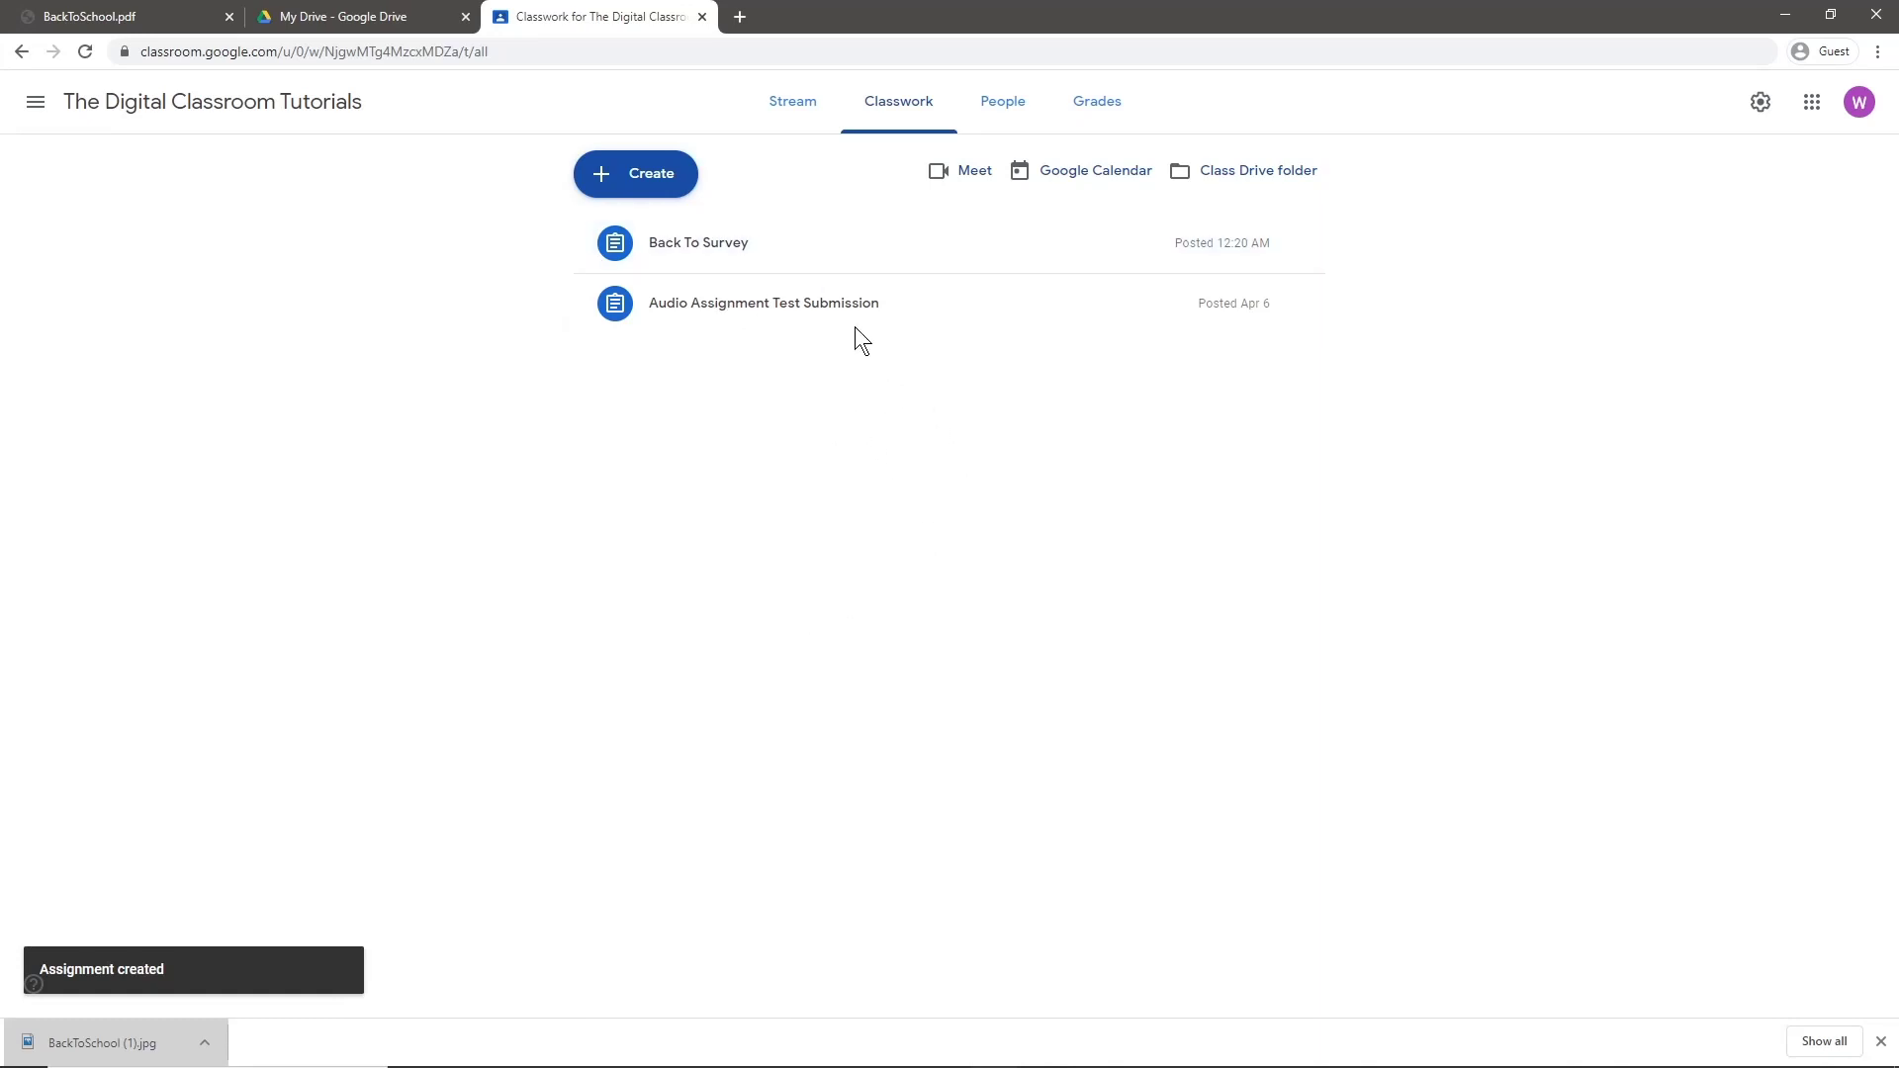
click(754, 244)
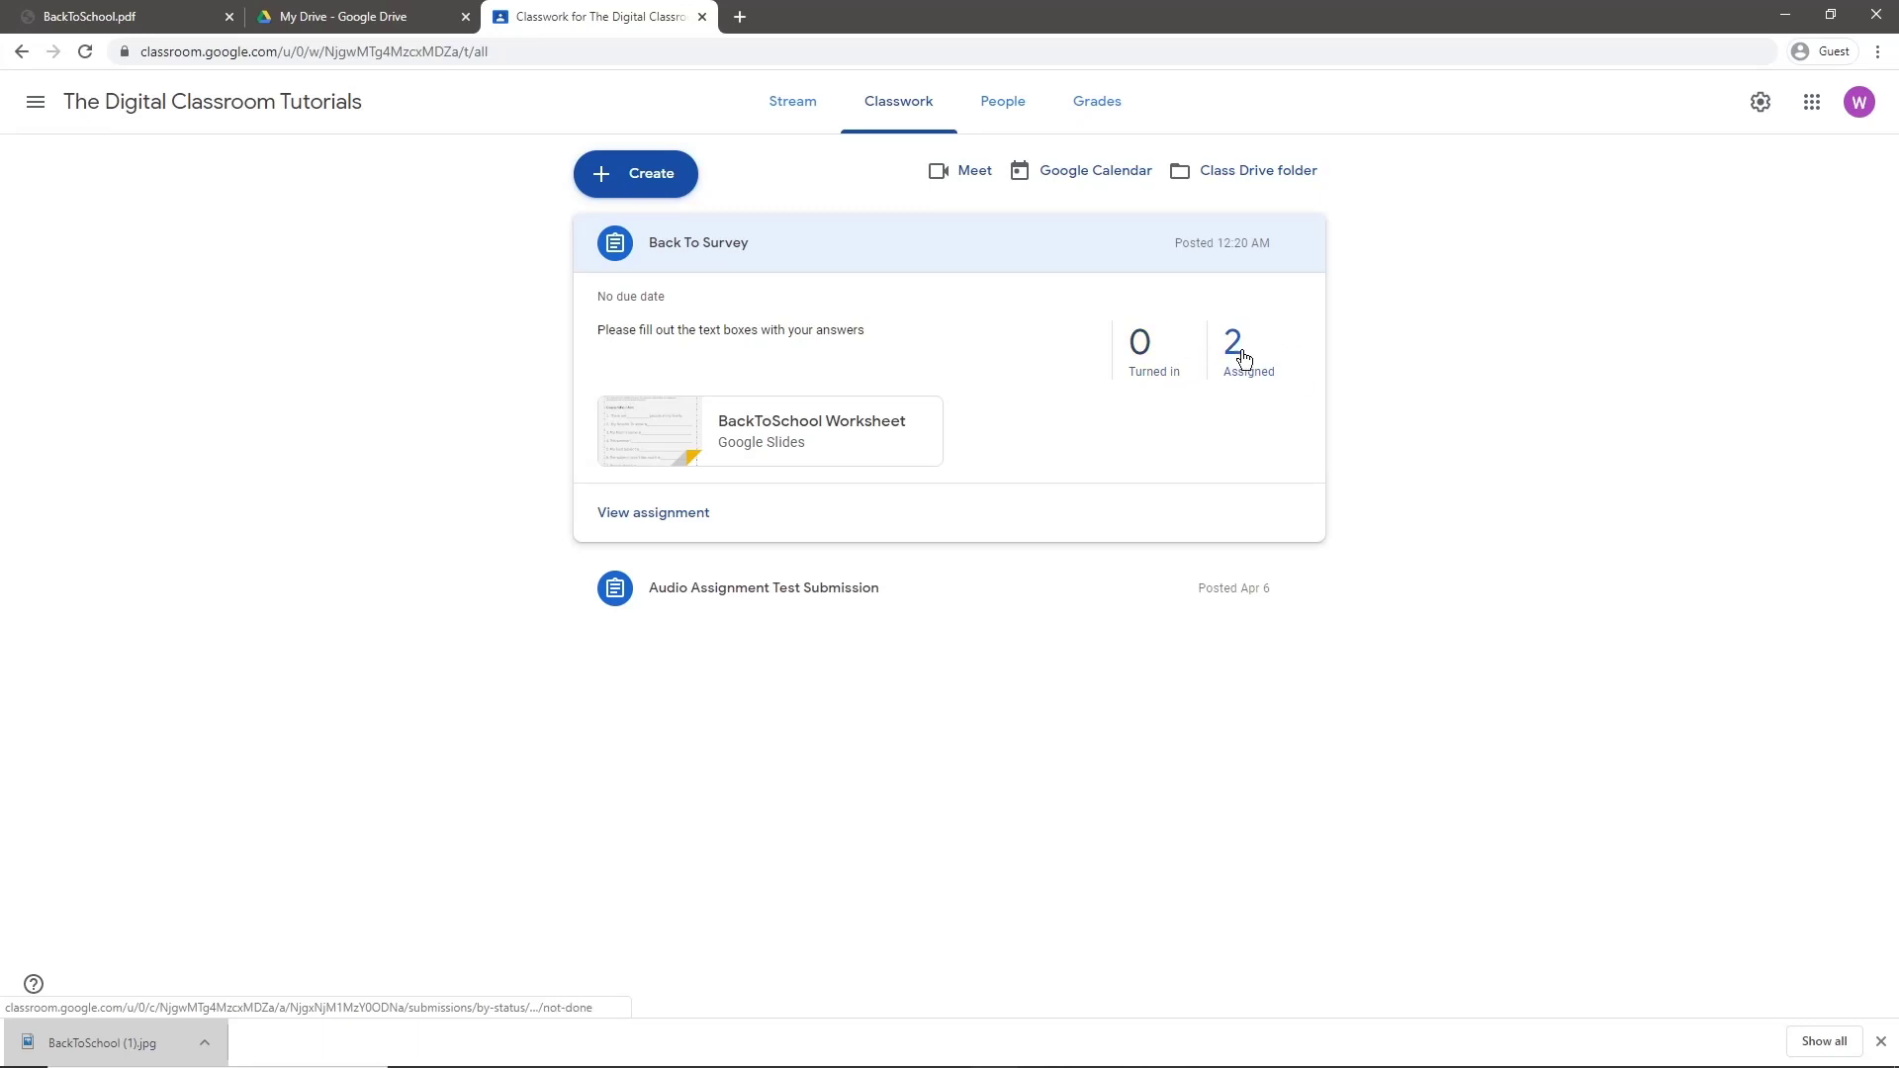
Step: Open the assigned student work and view one student's worksheet copy in a tab, then close it
click(1244, 349)
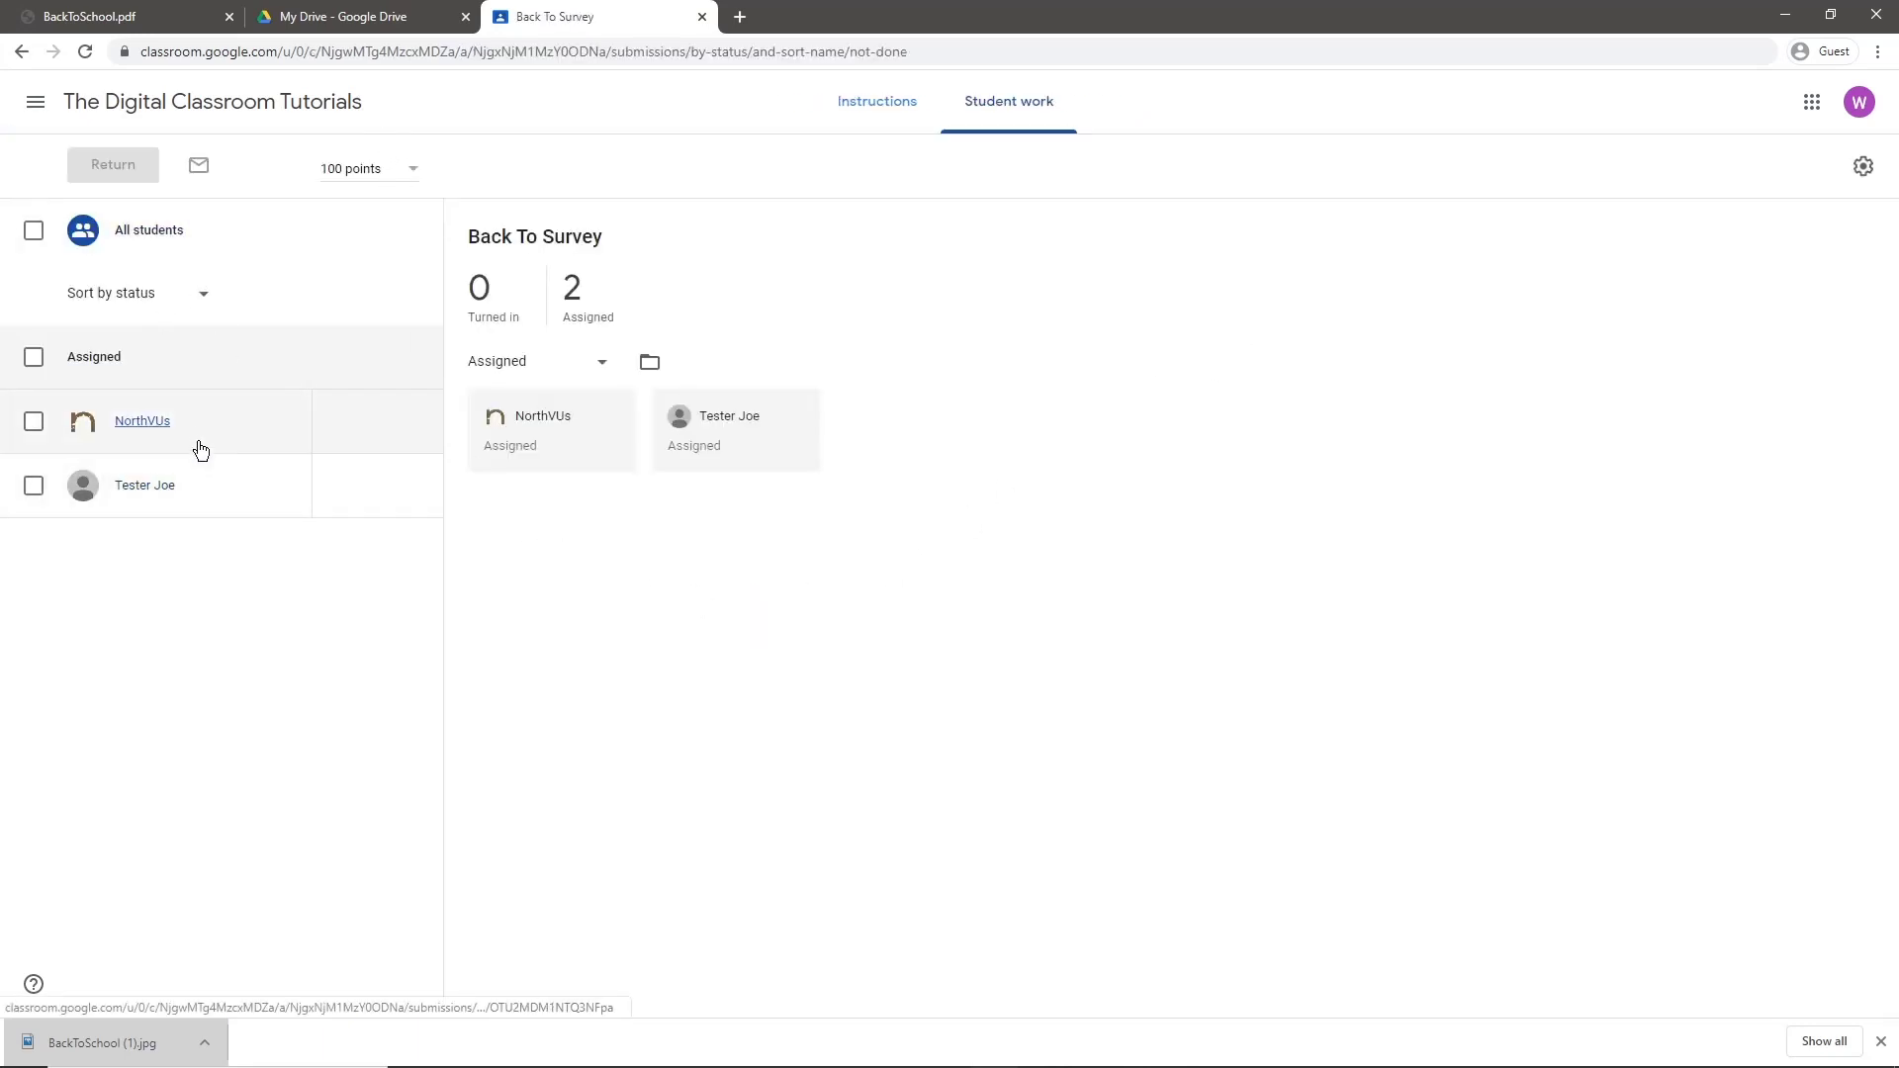
click(193, 487)
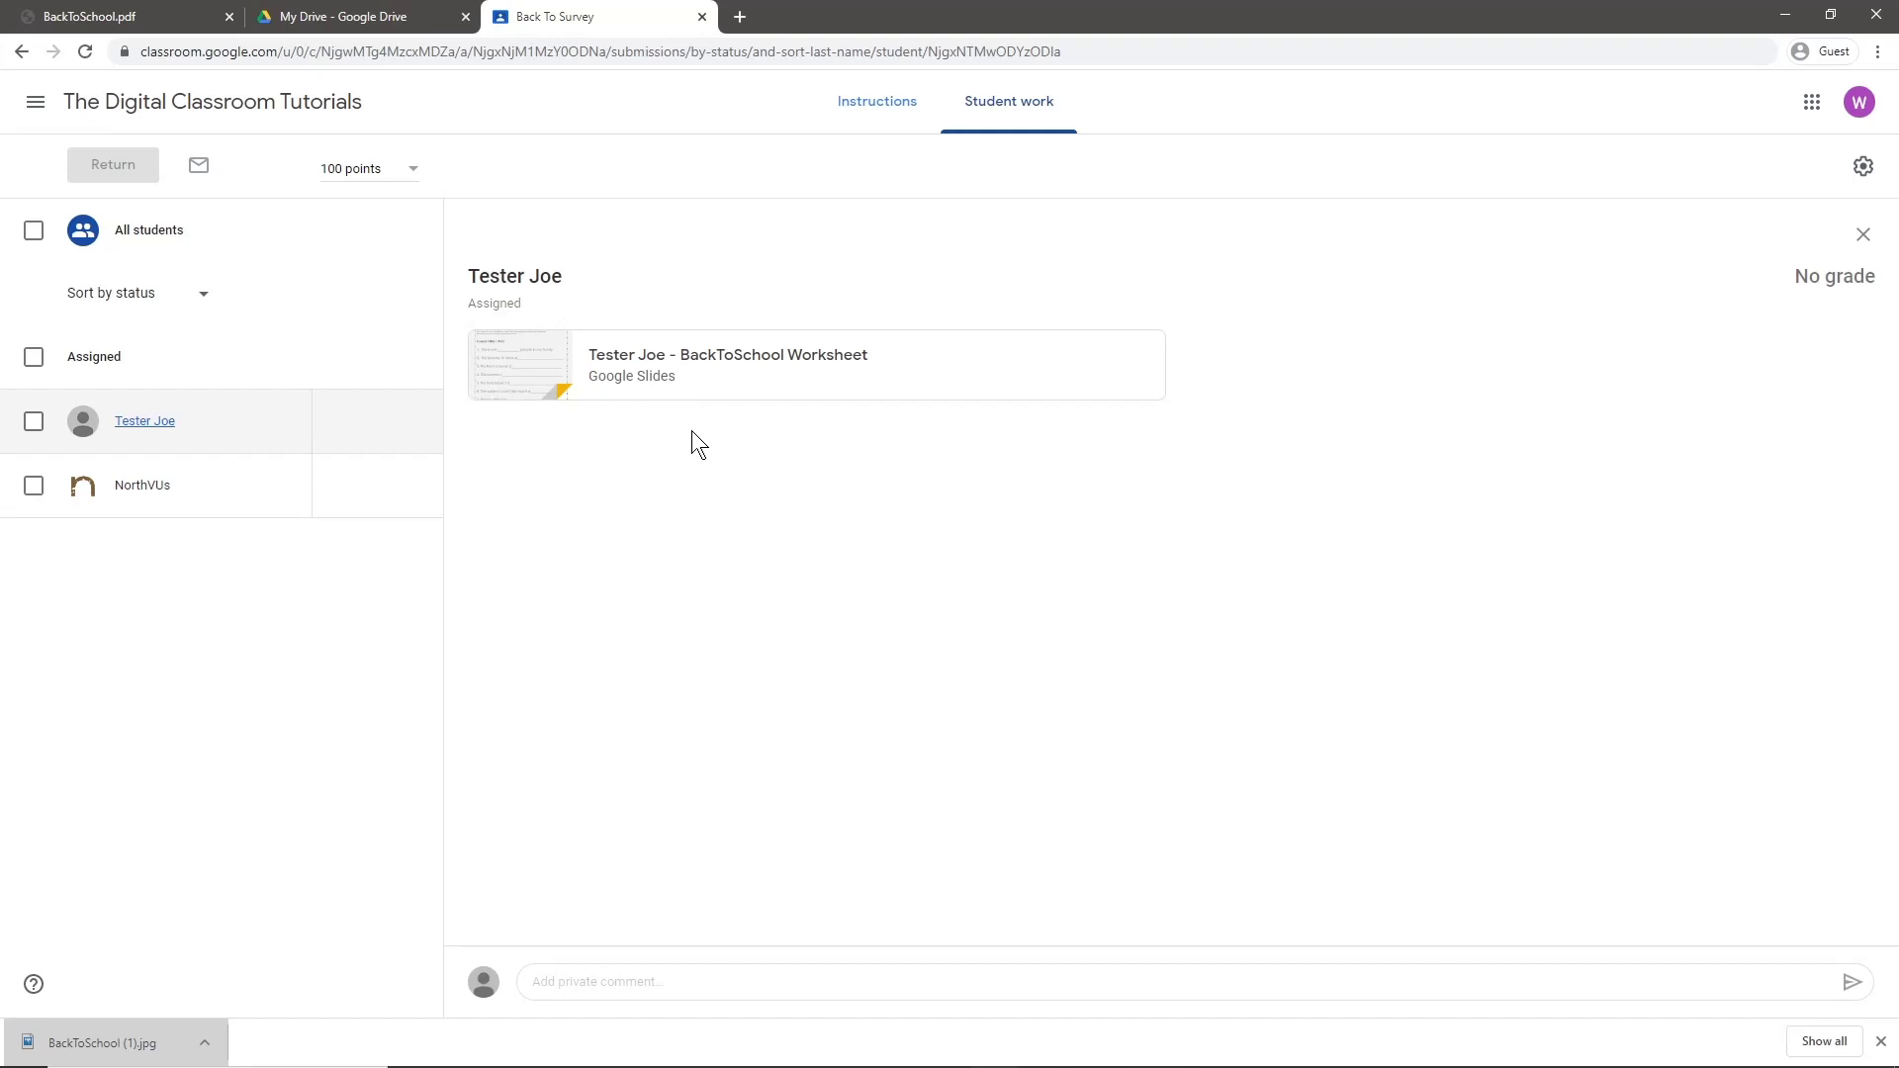
click(691, 374)
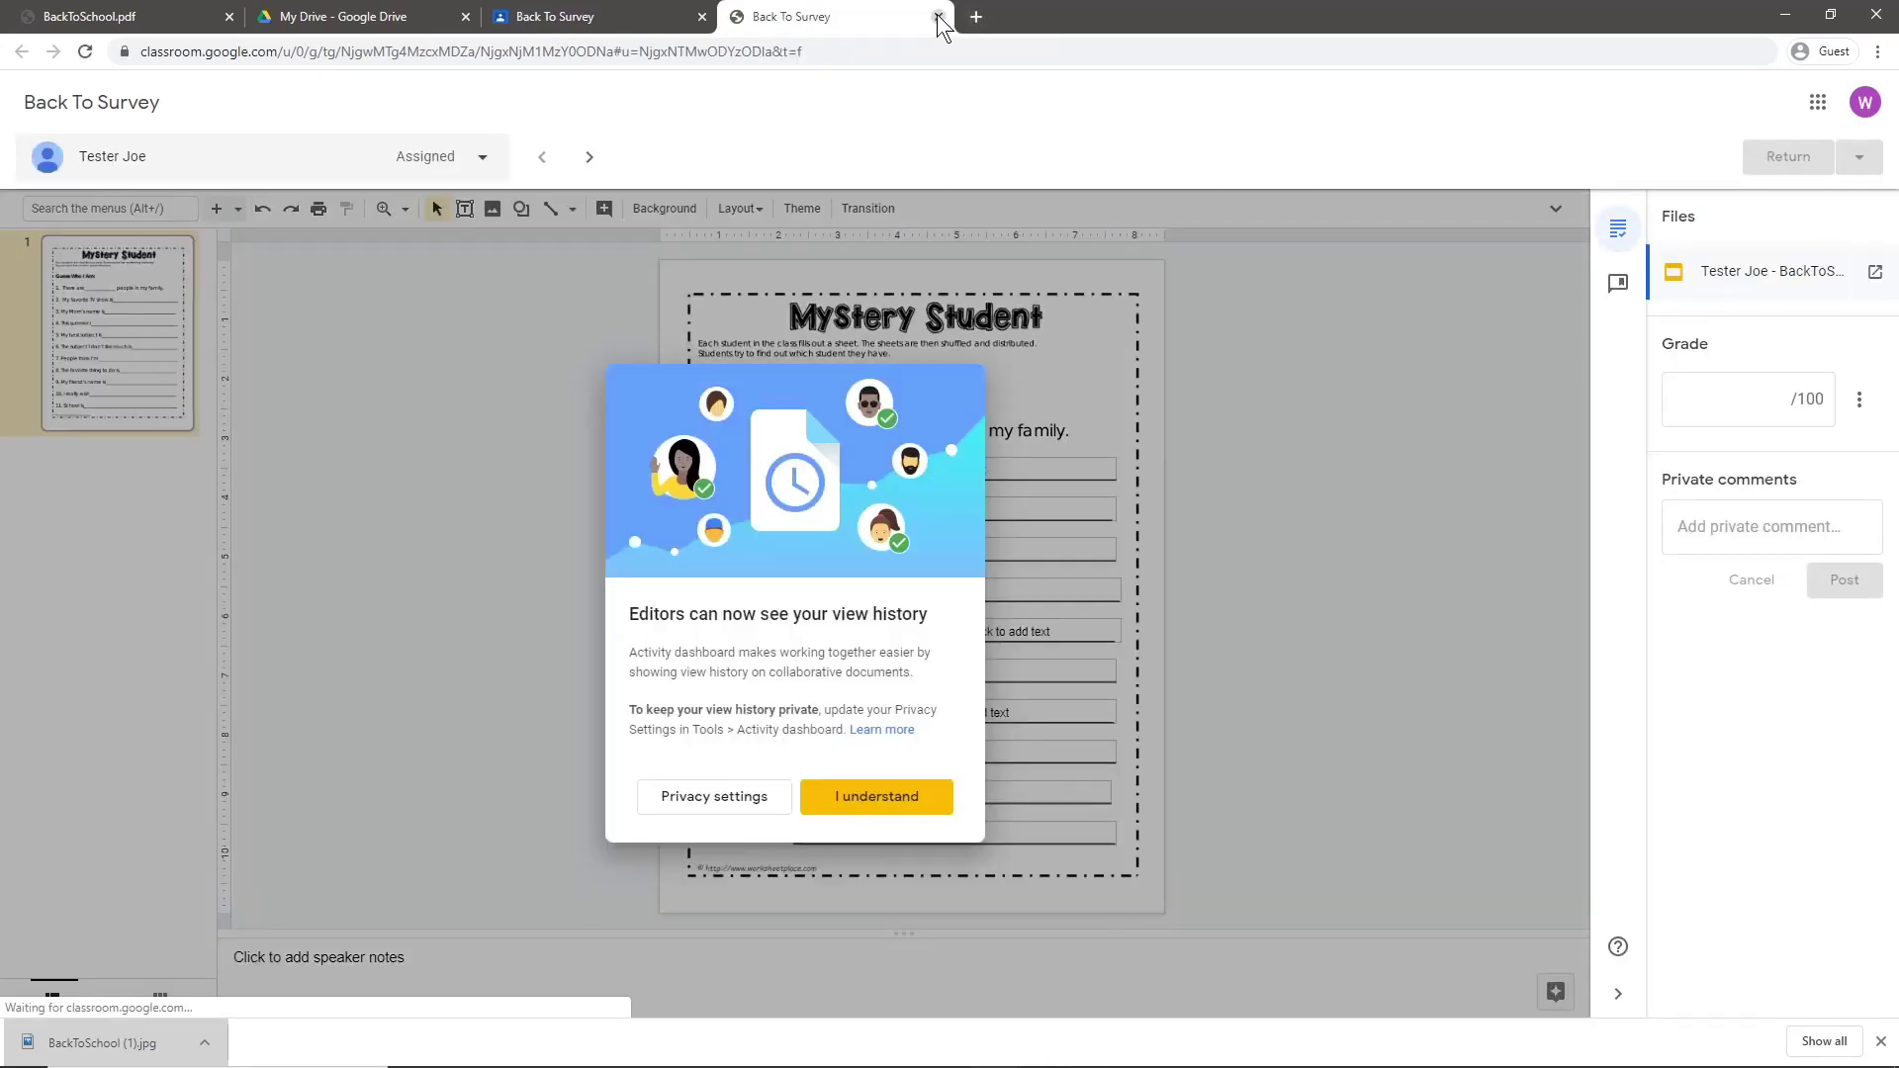
click(939, 16)
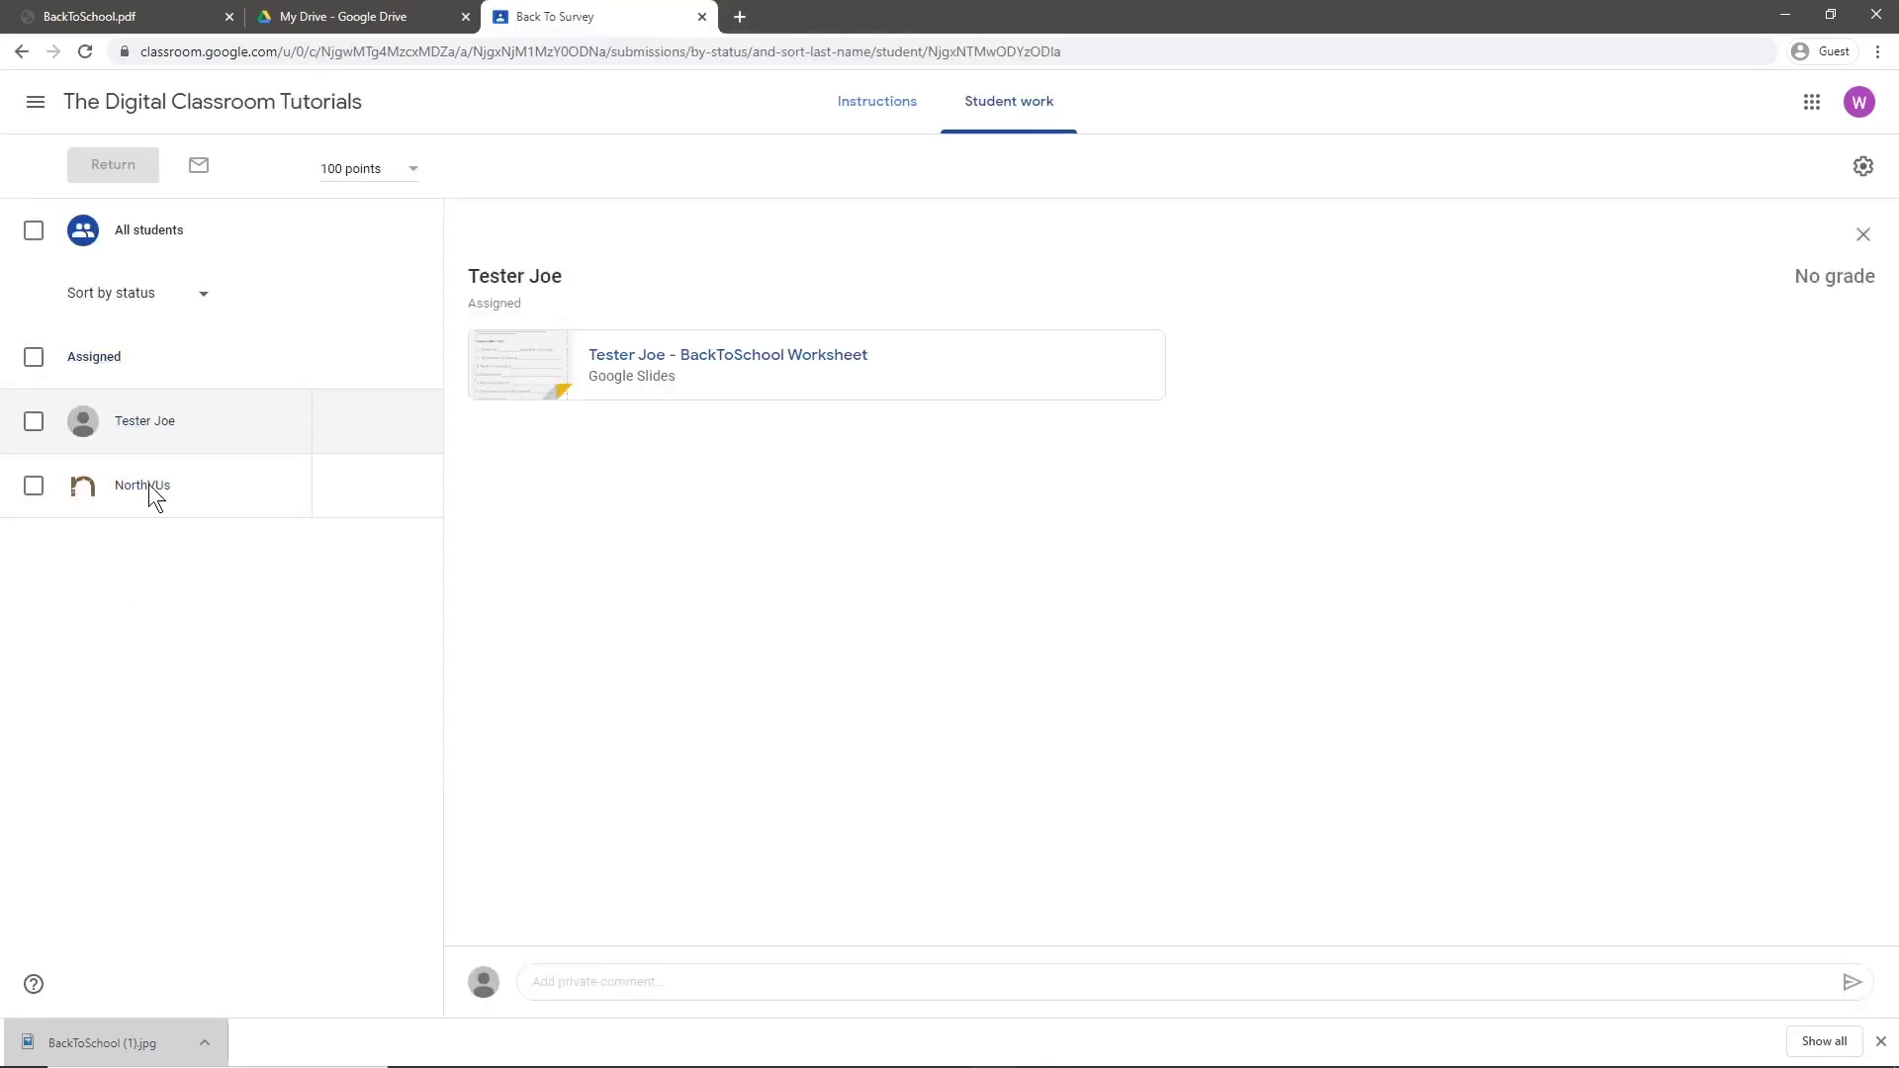